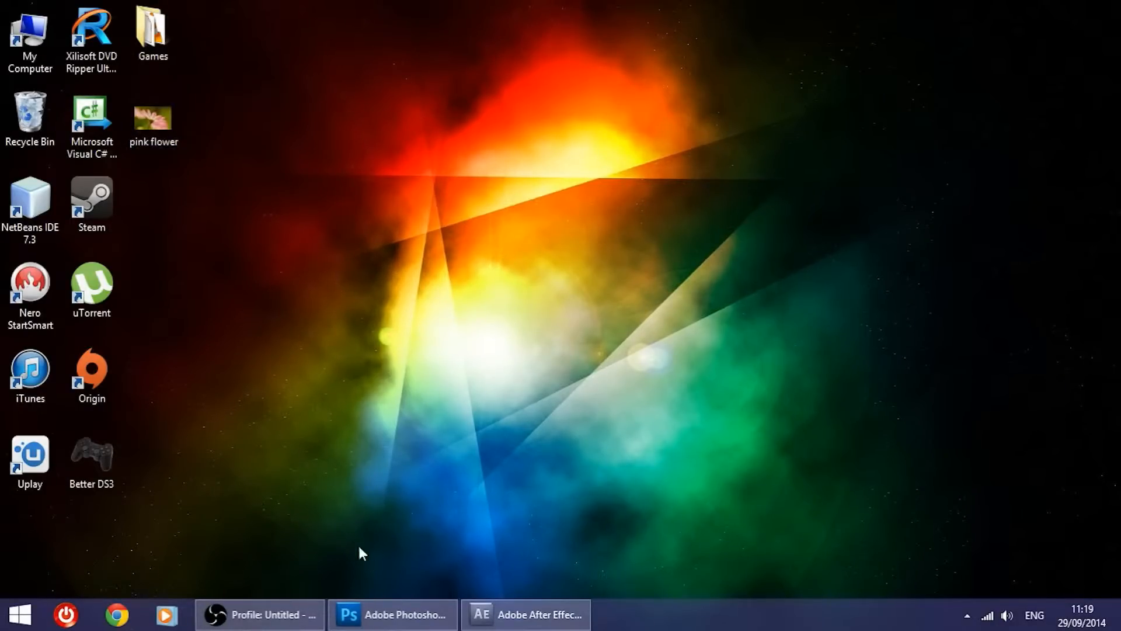
Look over Photoshop and After Effects, and preview the pink flower image from the desktop
{"action": "left_click", "coordinate": [376, 613]}
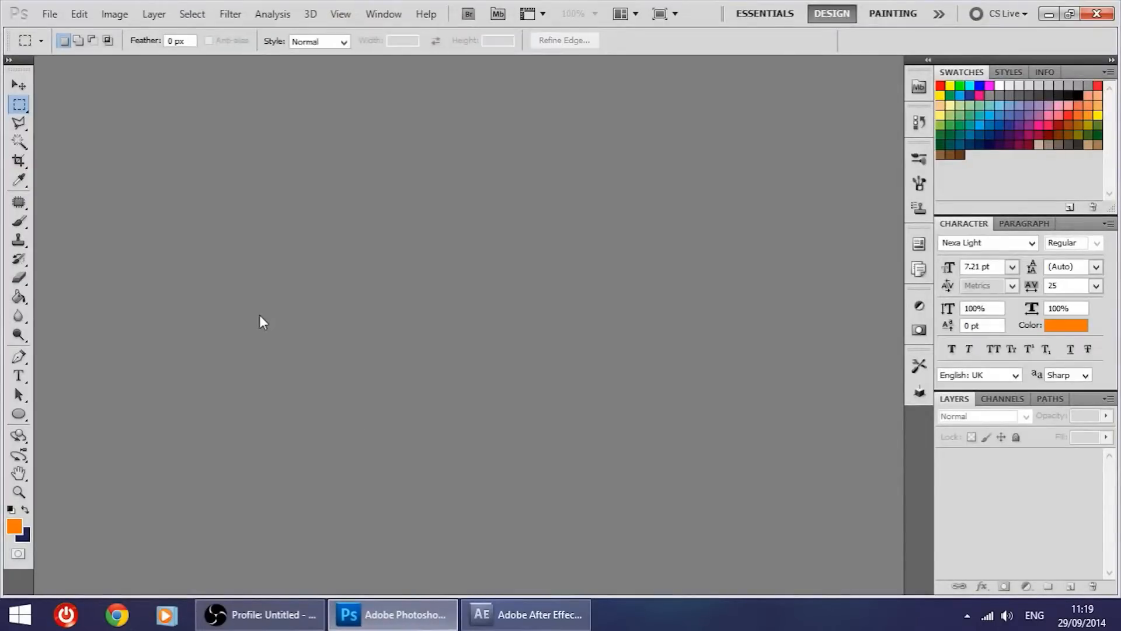
{"action": "left_click", "coordinate": [519, 617]}
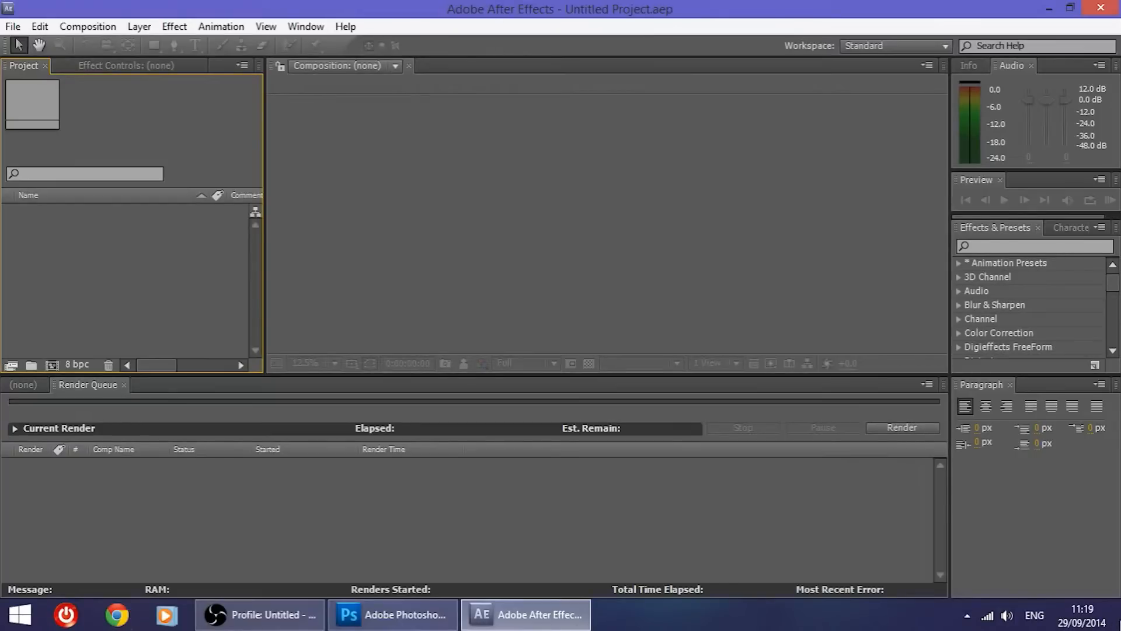
{"action": "left_click", "coordinate": [1118, 625]}
{"action": "double_click", "coordinate": [168, 125]}
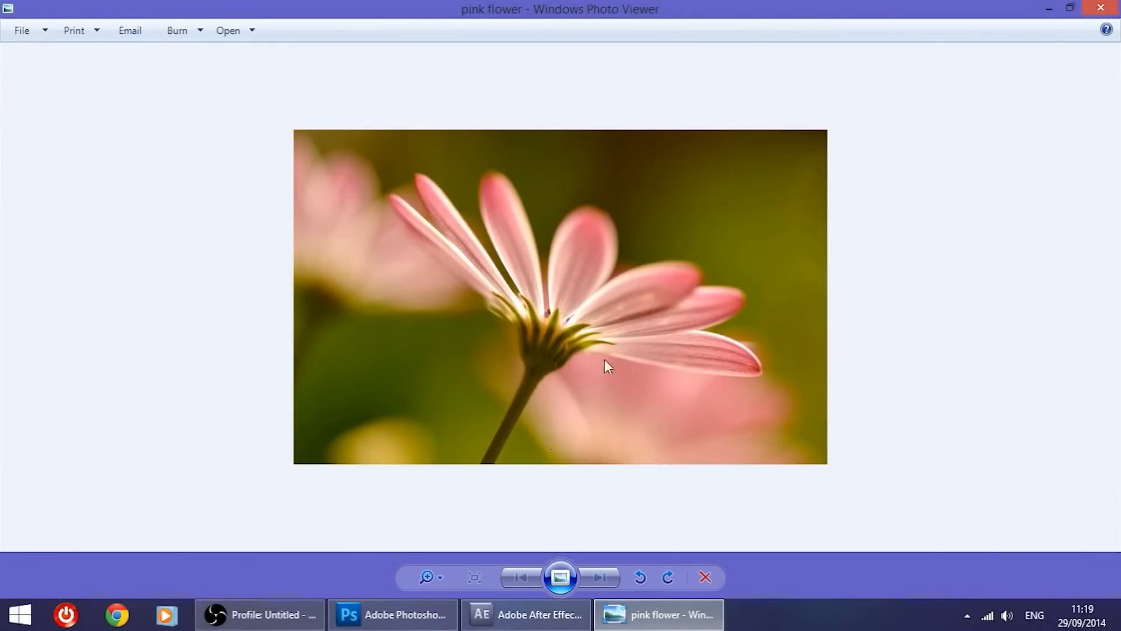
{"action": "left_click", "coordinate": [1116, 5]}
{"action": "left_click", "coordinate": [676, 290]}
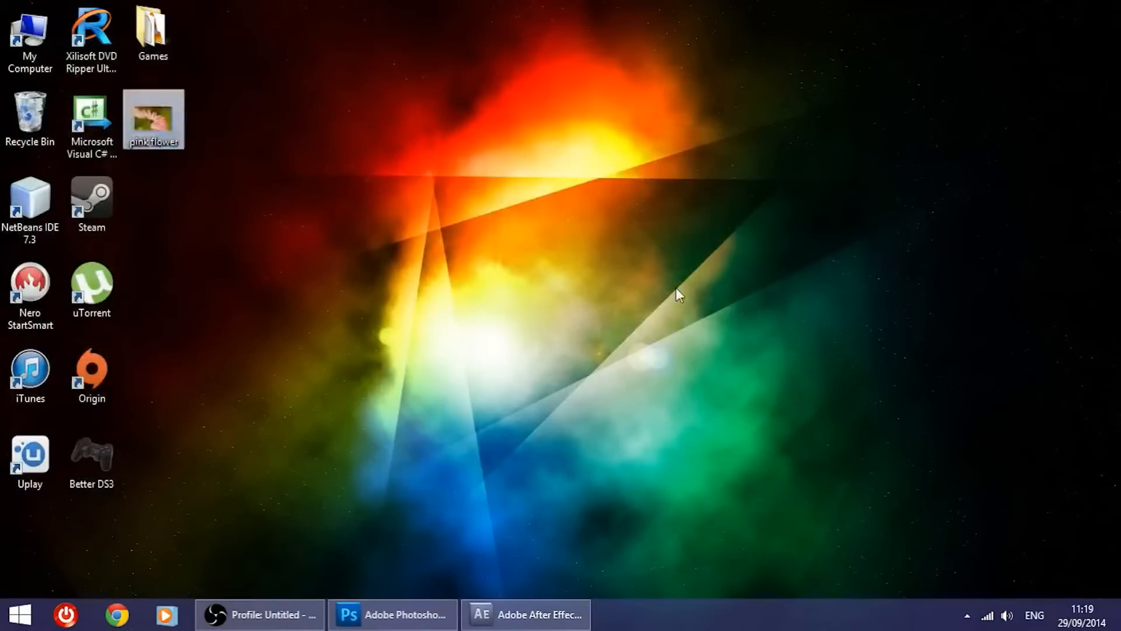
Switch to Photoshop and create a new document 1920 by 1080 pixels at a resolution of 150 pixels/inch
{"action": "left_click", "coordinate": [391, 614]}
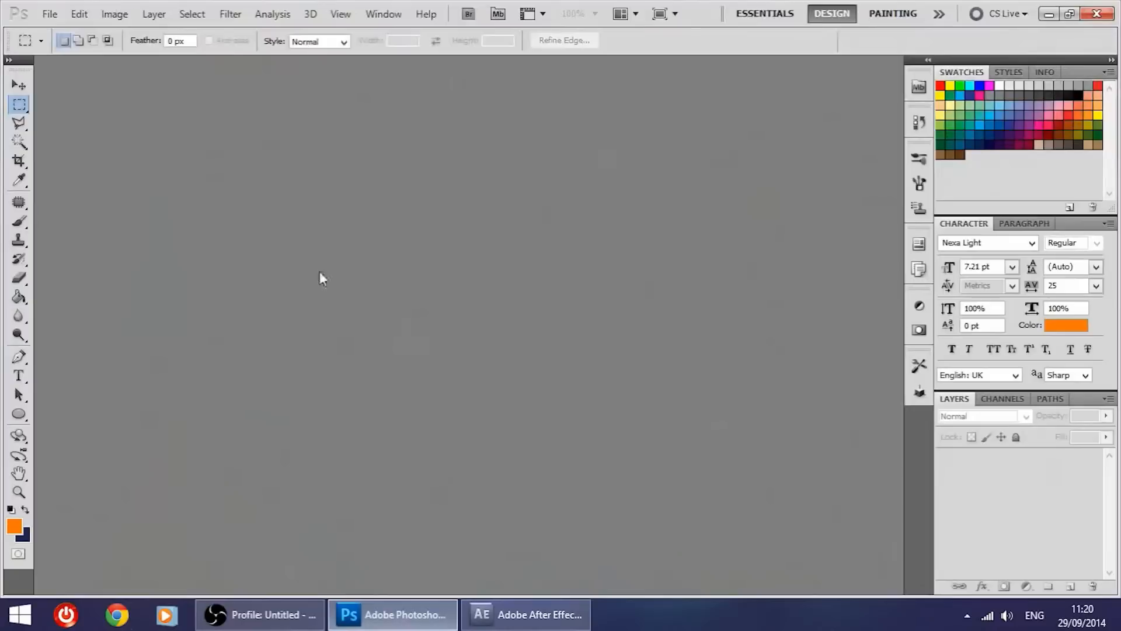
{"action": "left_click", "coordinate": [47, 15]}
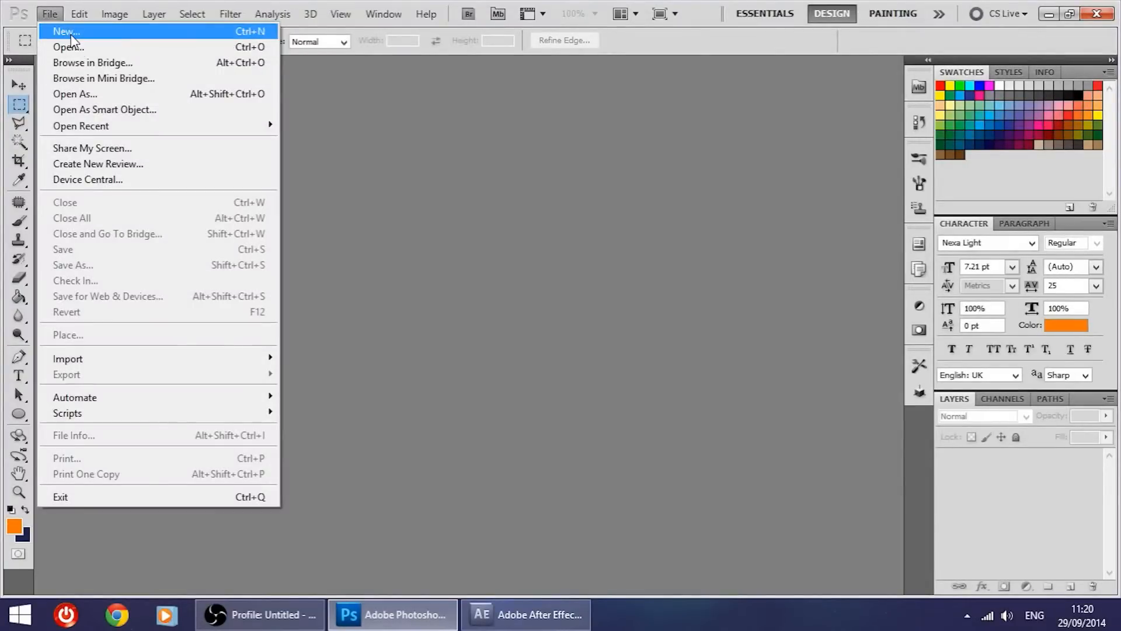
{"action": "left_click", "coordinate": [52, 27]}
{"action": "double_click", "coordinate": [503, 211]}
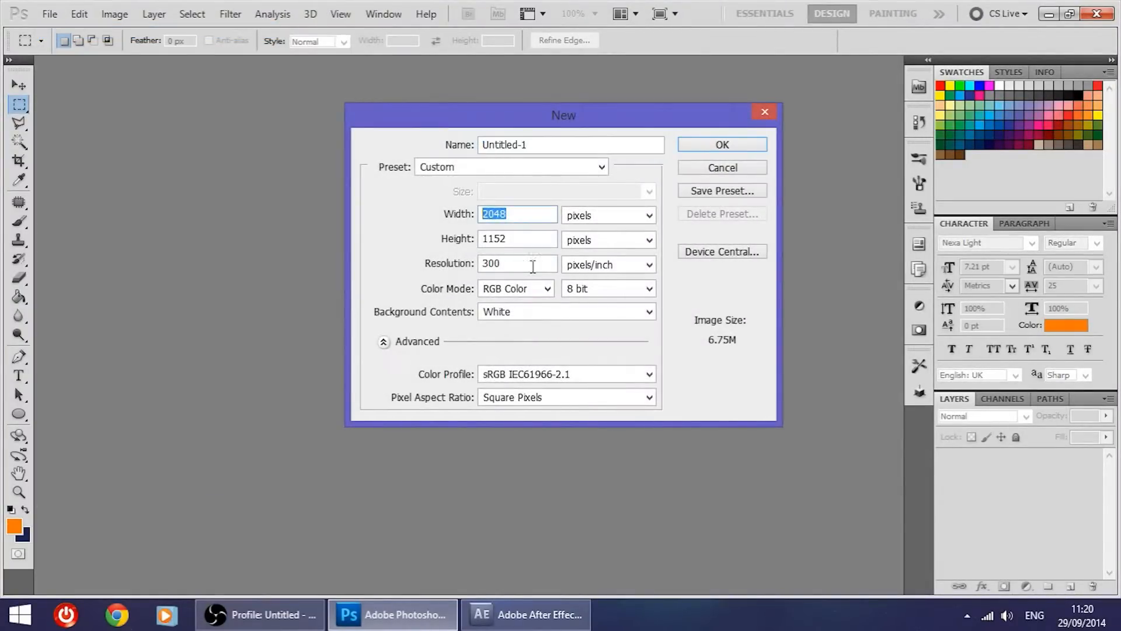
{"action": "type", "text": "1920"}
{"action": "double_click", "coordinate": [542, 237]}
{"action": "type", "text": "1080"}
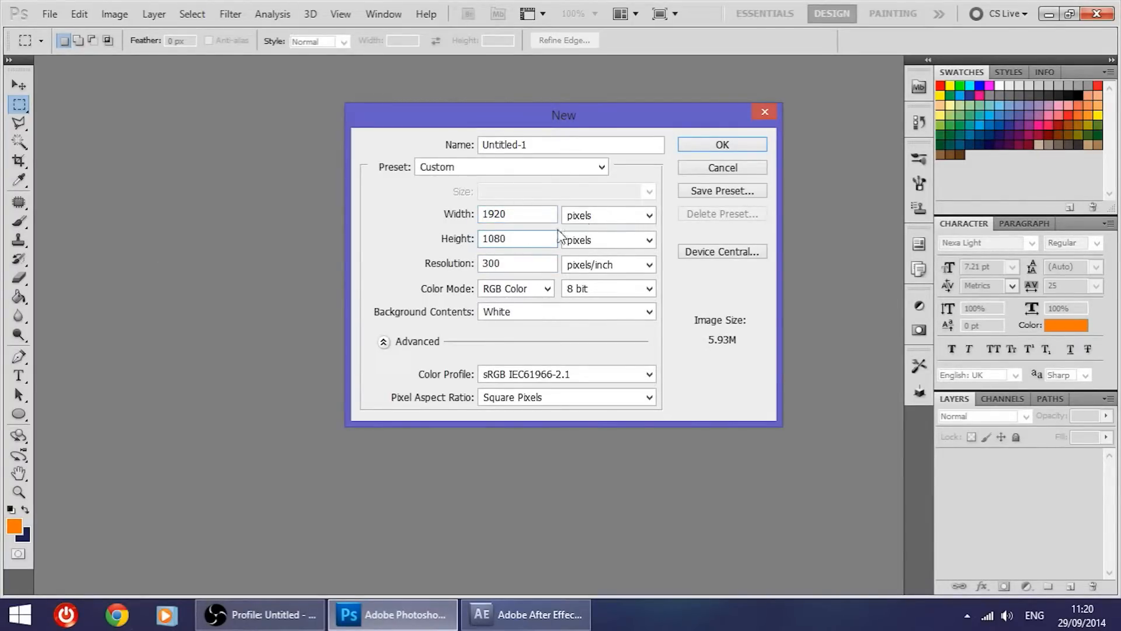
{"action": "key", "text": "Tab"}
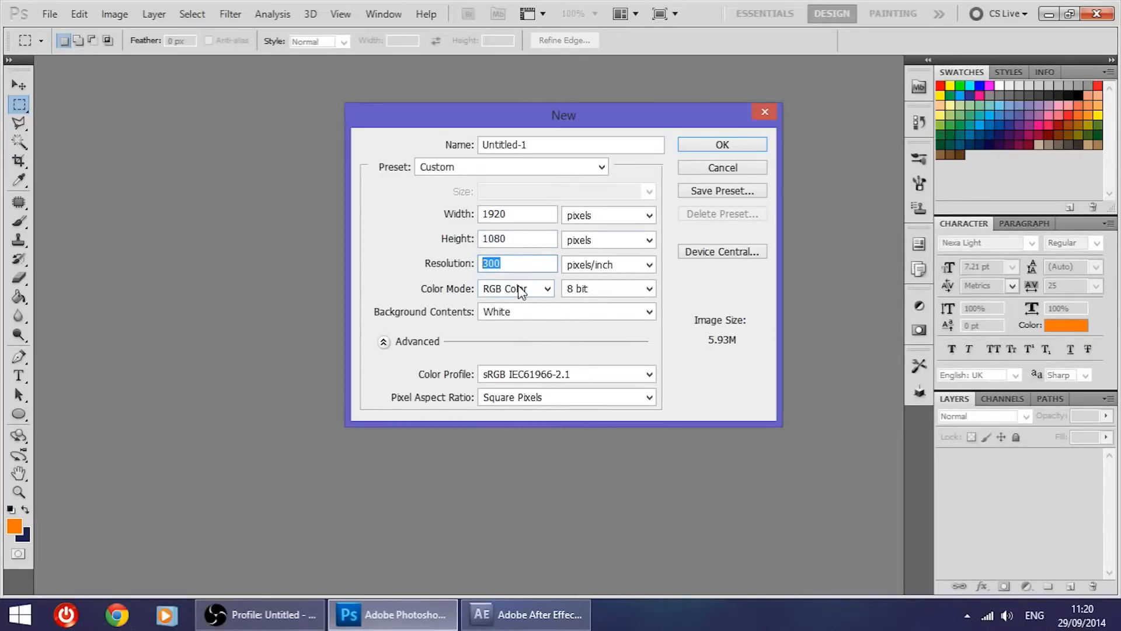
{"action": "type", "text": "150"}
{"action": "left_click", "coordinate": [724, 145]}
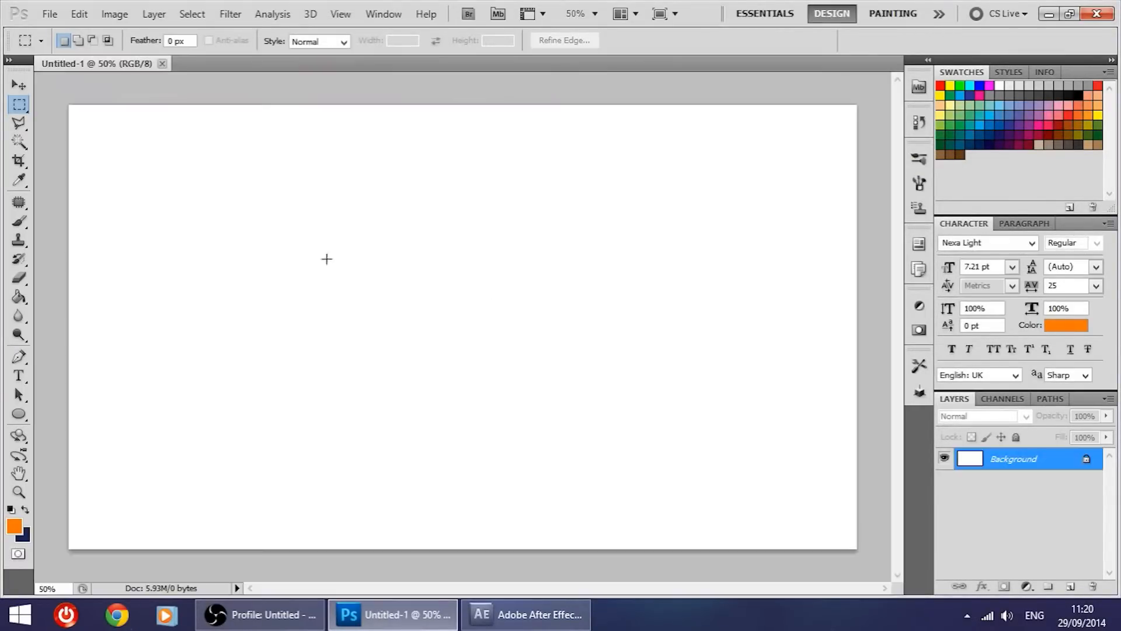
Open the pink flower image from the Desktop folder
{"action": "left_click", "coordinate": [49, 14]}
{"action": "left_click", "coordinate": [53, 42]}
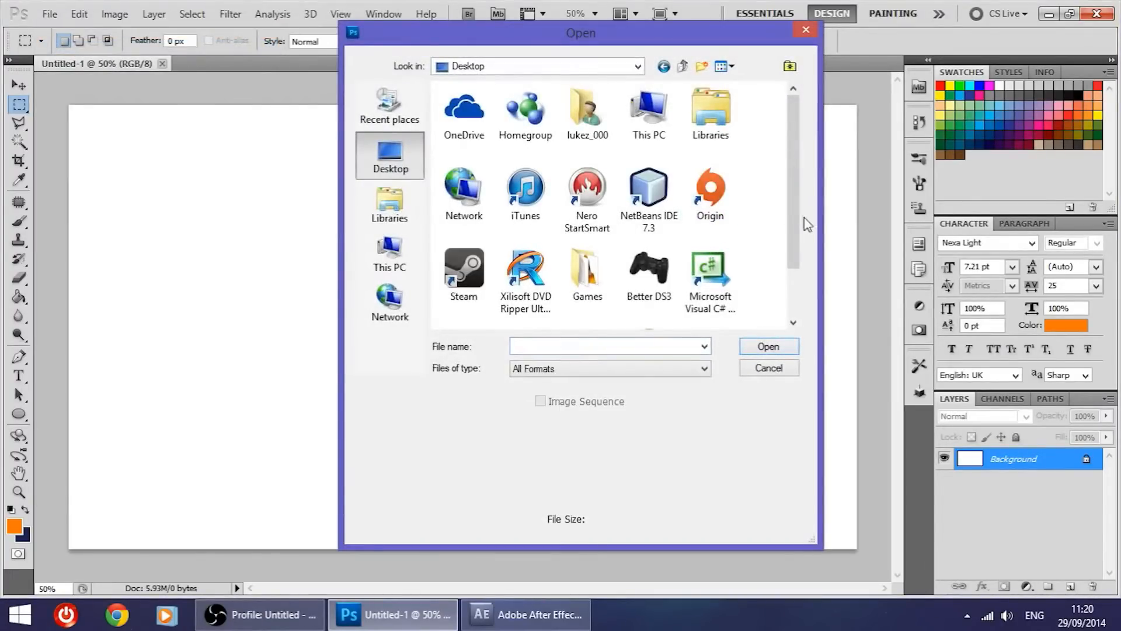
{"action": "scroll", "coordinate": [801, 220], "scroll_direction": "down", "scroll_amount": 2}
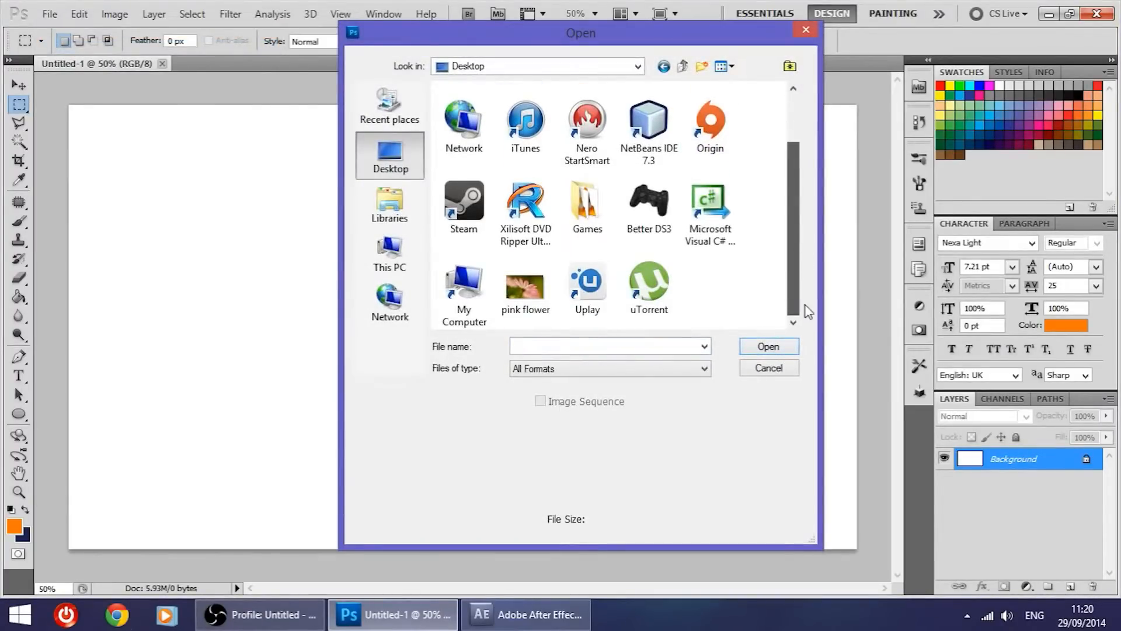
{"action": "double_click", "coordinate": [521, 280]}
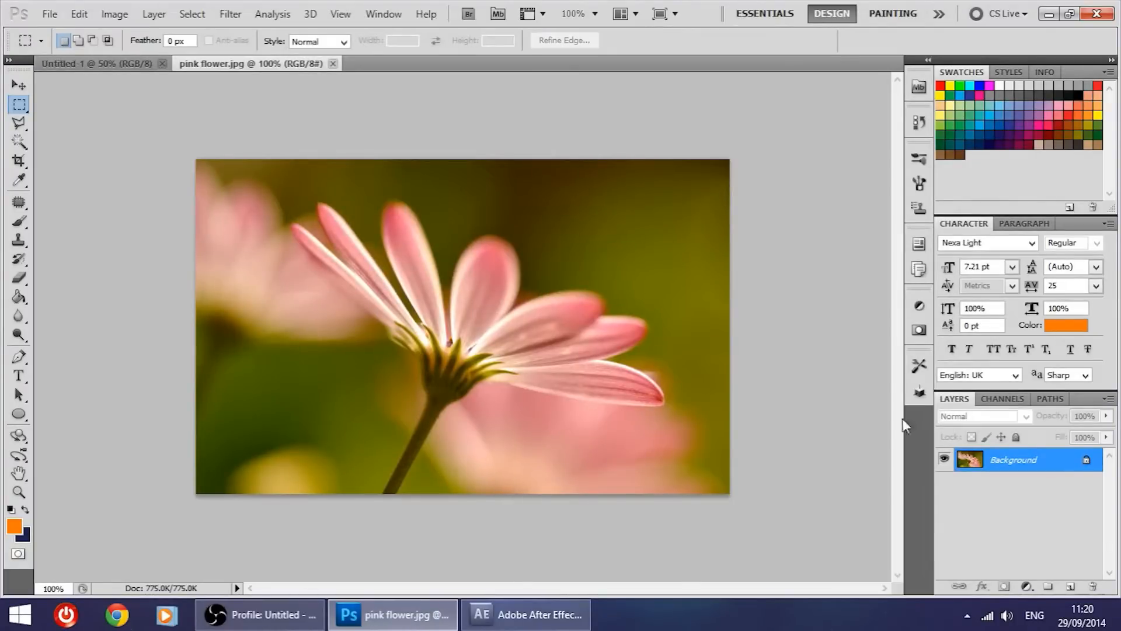
Duplicate the flower's background layer into the Untitled-1 document and close pink flower.jpg
{"action": "right_click", "coordinate": [1031, 460]}
{"action": "left_click", "coordinate": [1001, 338]}
{"action": "left_click", "coordinate": [591, 250]}
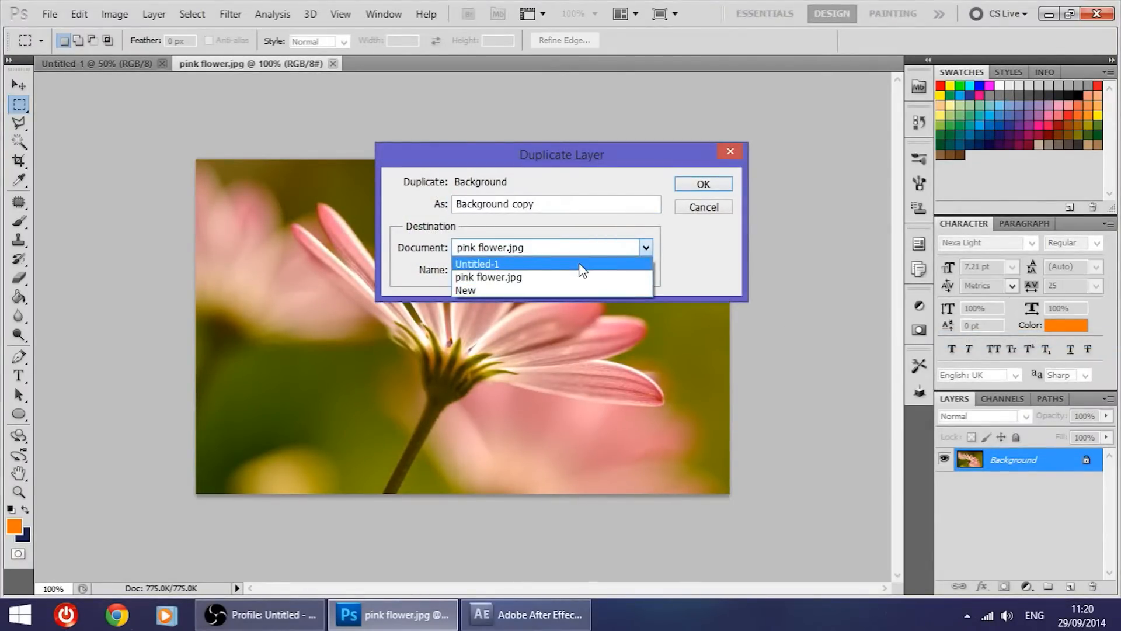
{"action": "left_click", "coordinate": [581, 270]}
{"action": "left_click", "coordinate": [702, 184]}
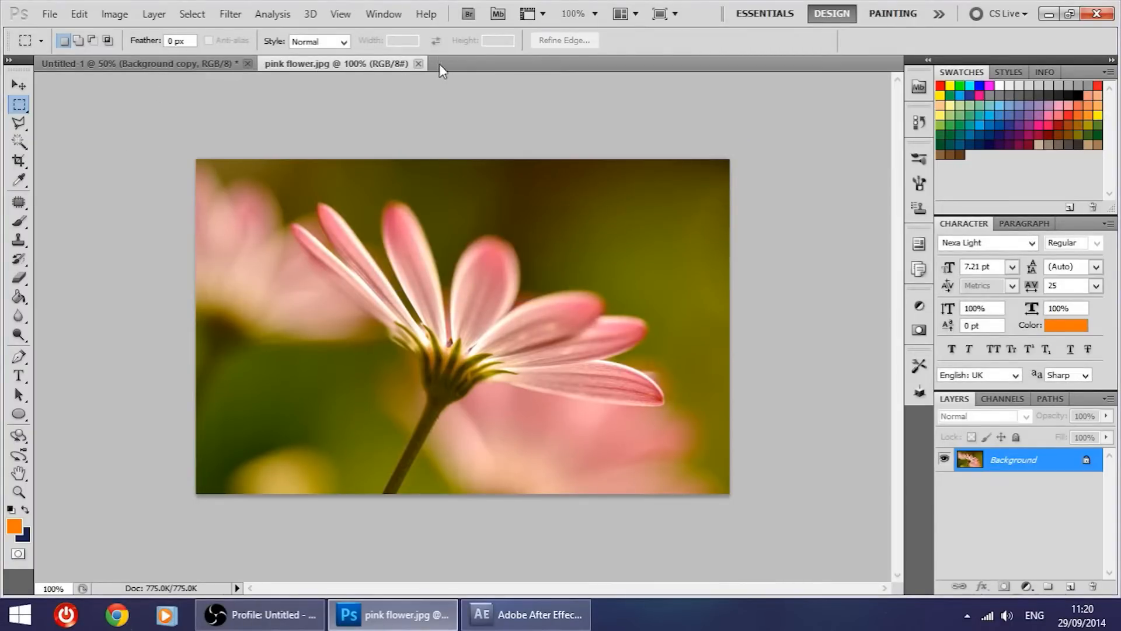
{"action": "left_click", "coordinate": [418, 63]}
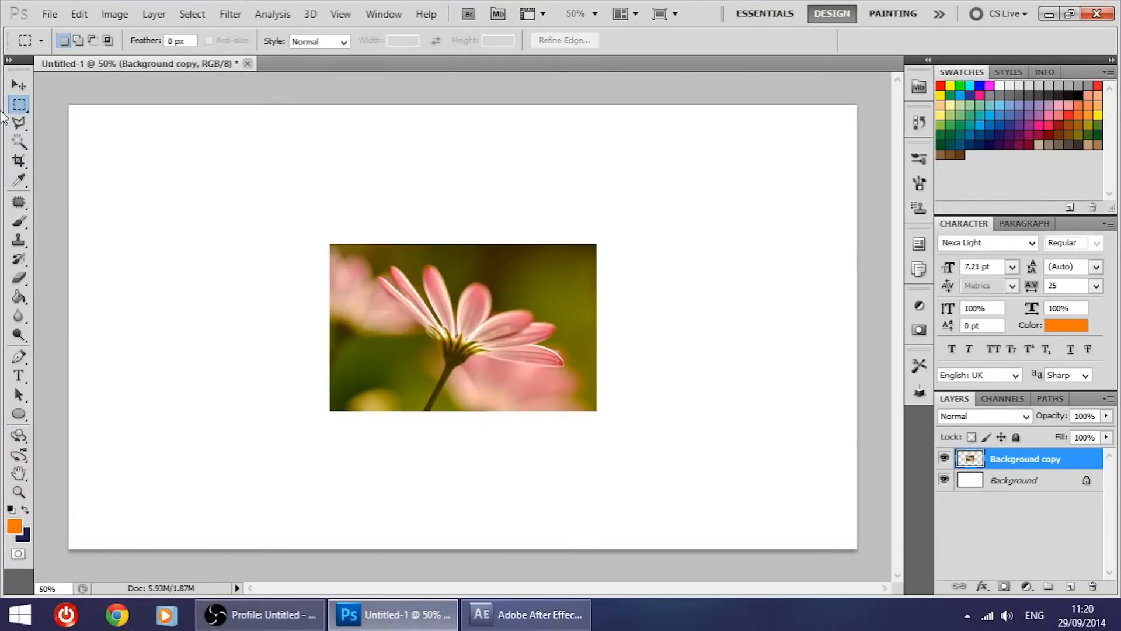
Scale the flower layer proportionally to about 295% so it covers the whole canvas, and shift it slightly upward
{"action": "key", "text": "v"}
{"action": "left_click_drag", "start_coordinate": [418, 349], "coordinate": [176, 206]}
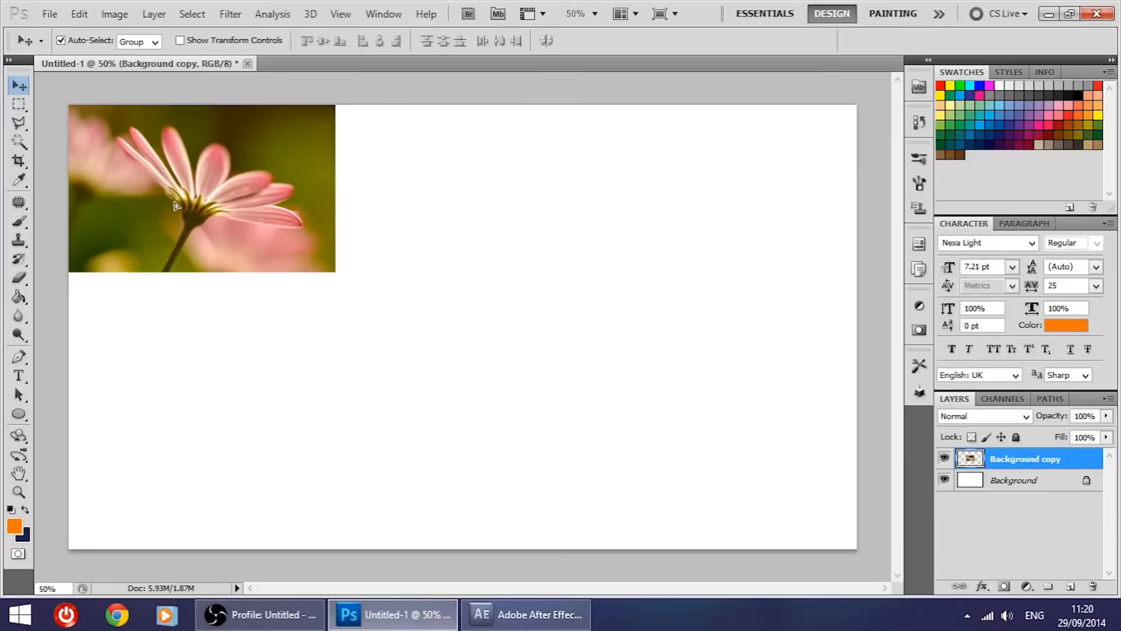
{"action": "key", "text": "ctrl+t"}
{"action": "left_click_drag", "start_coordinate": [336, 271], "coordinate": [910, 516]}
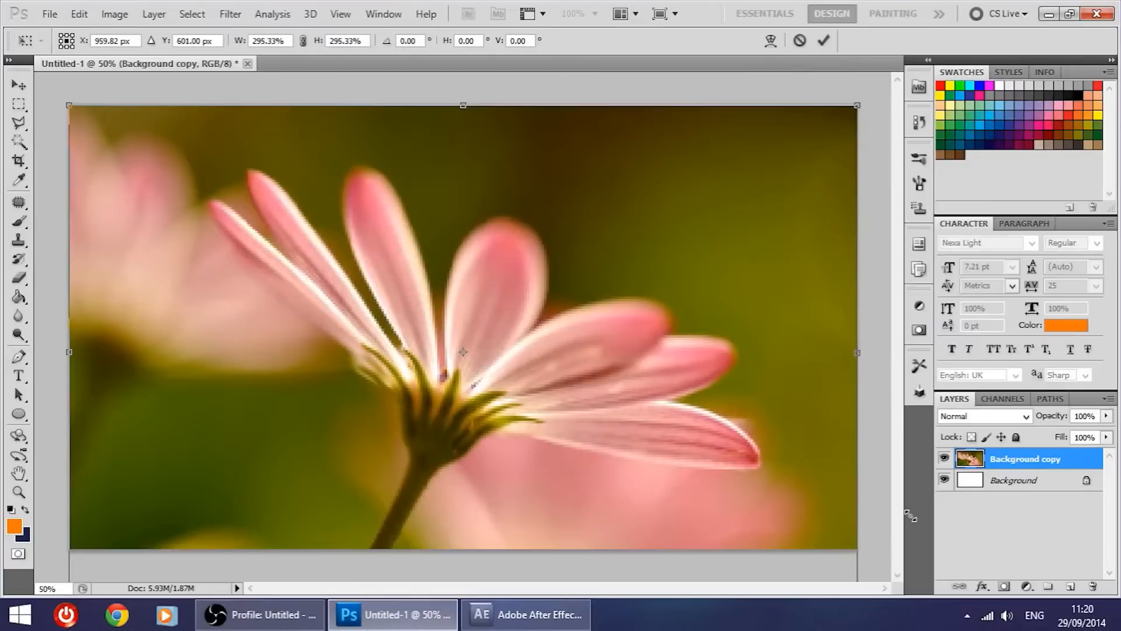
{"action": "scroll", "coordinate": [663, 440], "scroll_direction": "down", "scroll_amount": 6}
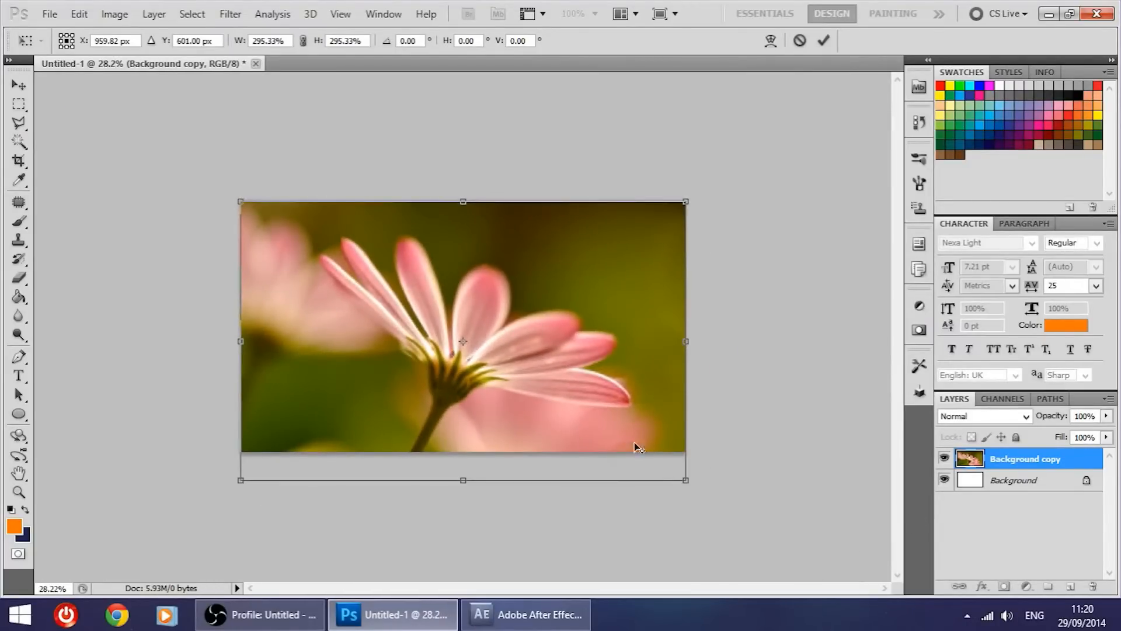
{"action": "key", "text": "alt+space"}
{"action": "left_click", "coordinate": [555, 383]}
{"action": "key", "text": "Return"}
{"action": "mouse_move", "coordinate": [550, 399]}
{"action": "left_mouse_down"}
{"action": "mouse_move", "coordinate": [549, 370]}
{"action": "mouse_move", "coordinate": [550, 389]}
{"action": "left_mouse_up"}
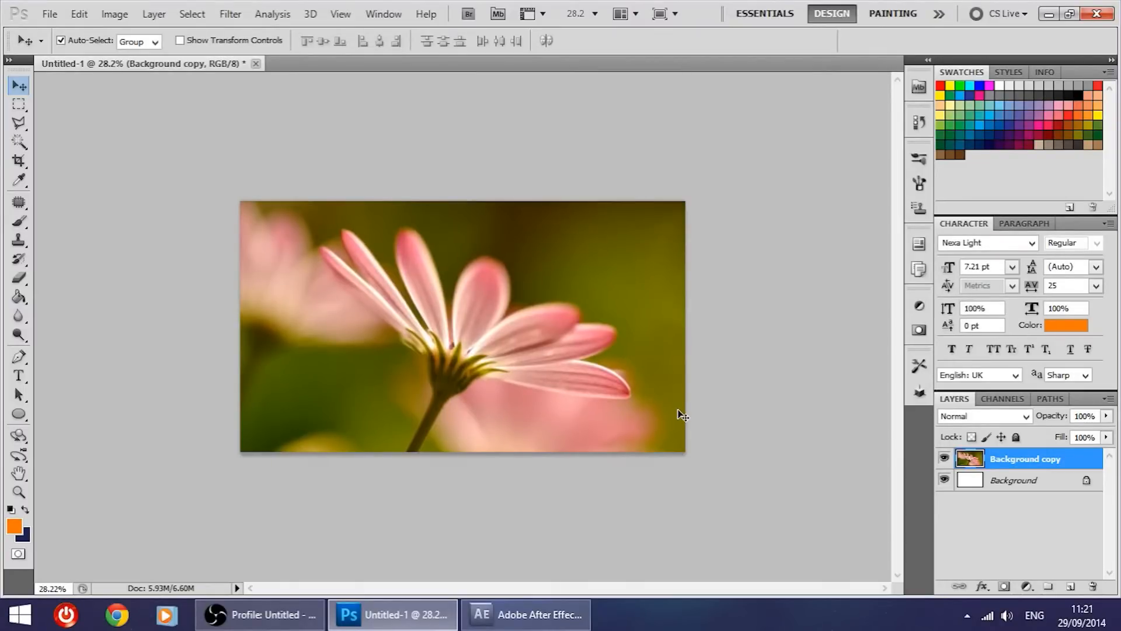
Delete the white Background layer beneath the flower image
{"action": "left_click", "coordinate": [1031, 480]}
{"action": "key", "text": "Delete"}
{"action": "scroll", "coordinate": [407, 347], "scroll_direction": "up", "scroll_amount": 3}
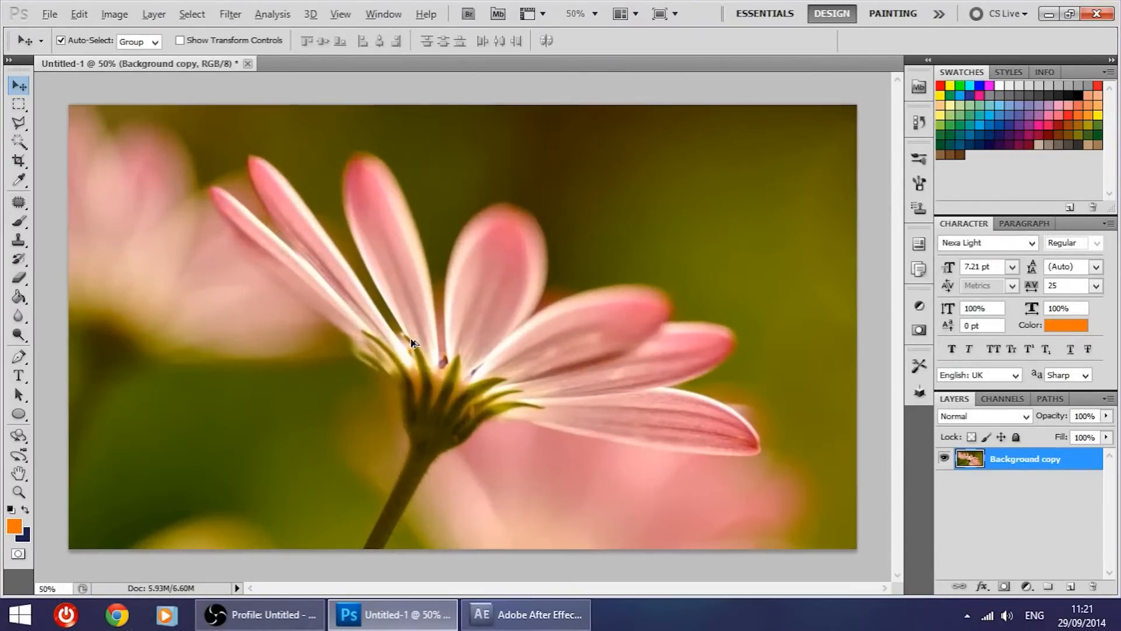
{"action": "scroll", "coordinate": [409, 338], "scroll_direction": "down", "scroll_amount": 2}
{"action": "scroll", "coordinate": [409, 338], "scroll_direction": "up", "scroll_amount": 2}
{"action": "scroll", "coordinate": [411, 341], "scroll_direction": "down", "scroll_amount": 1}
{"action": "key", "text": "alt"}
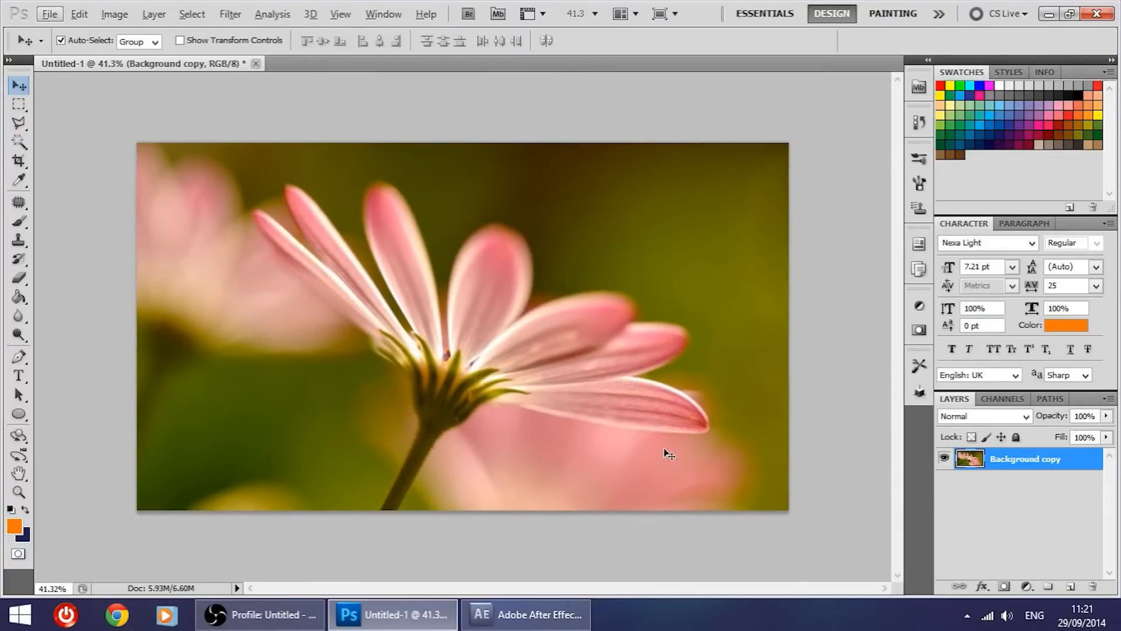
Crop the document to the full canvas bounds to trim the image parts that extend beyond it
{"action": "left_click", "coordinate": [18, 161]}
{"action": "scroll", "coordinate": [178, 285], "scroll_direction": "down", "scroll_amount": 1}
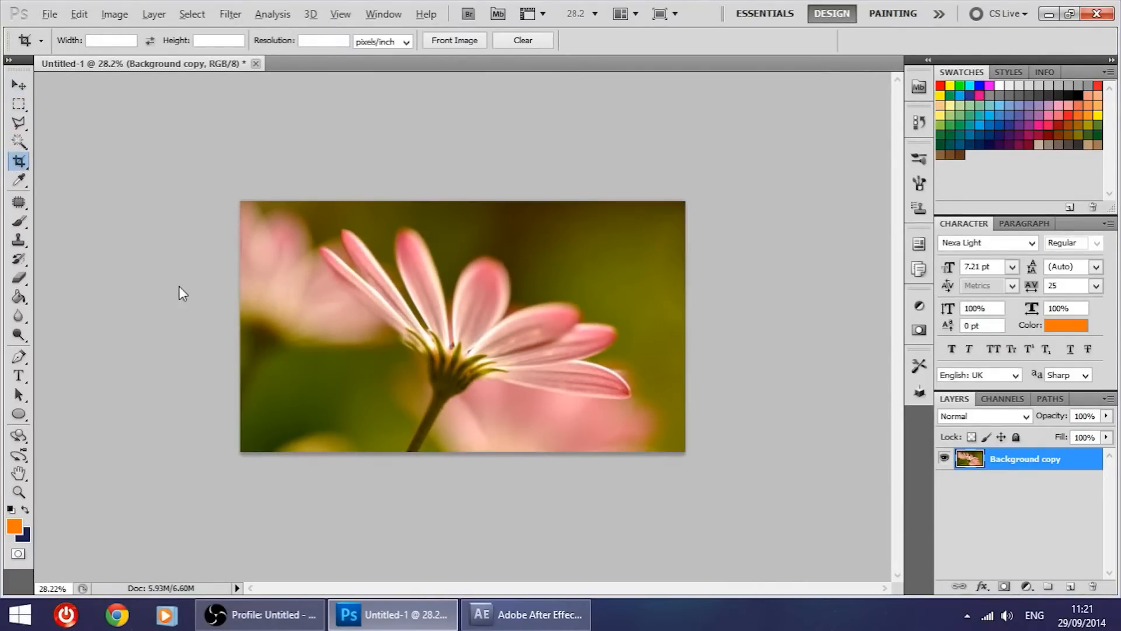
{"action": "left_click_drag", "start_coordinate": [169, 159], "coordinate": [806, 559]}
{"action": "key", "text": "Return"}
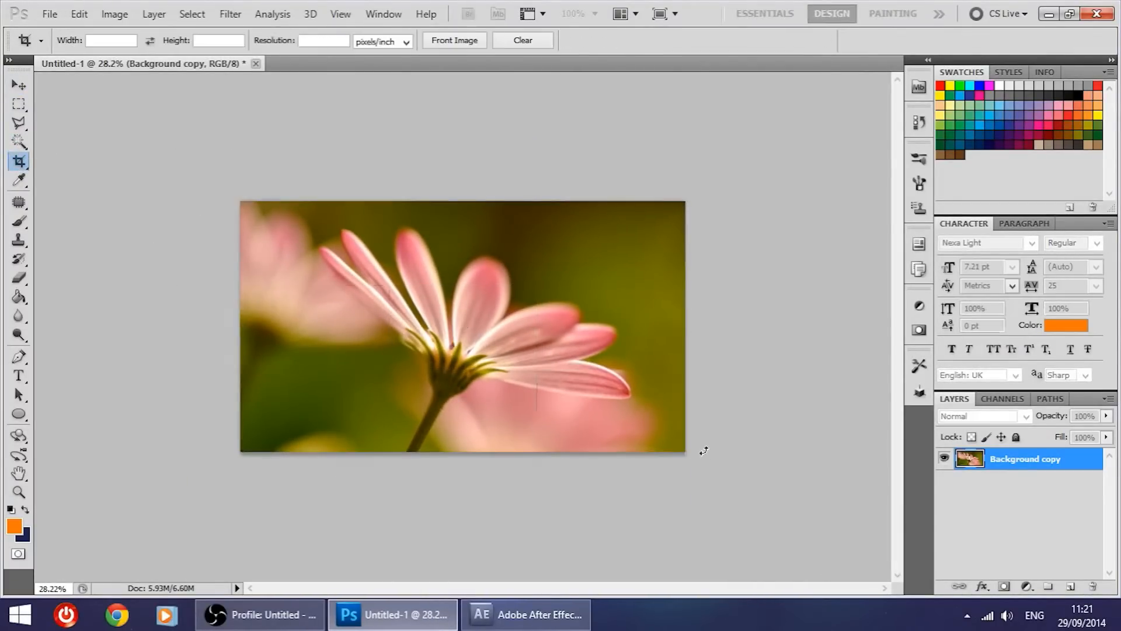
{"action": "scroll", "coordinate": [437, 309], "scroll_direction": "up", "scroll_amount": 2}
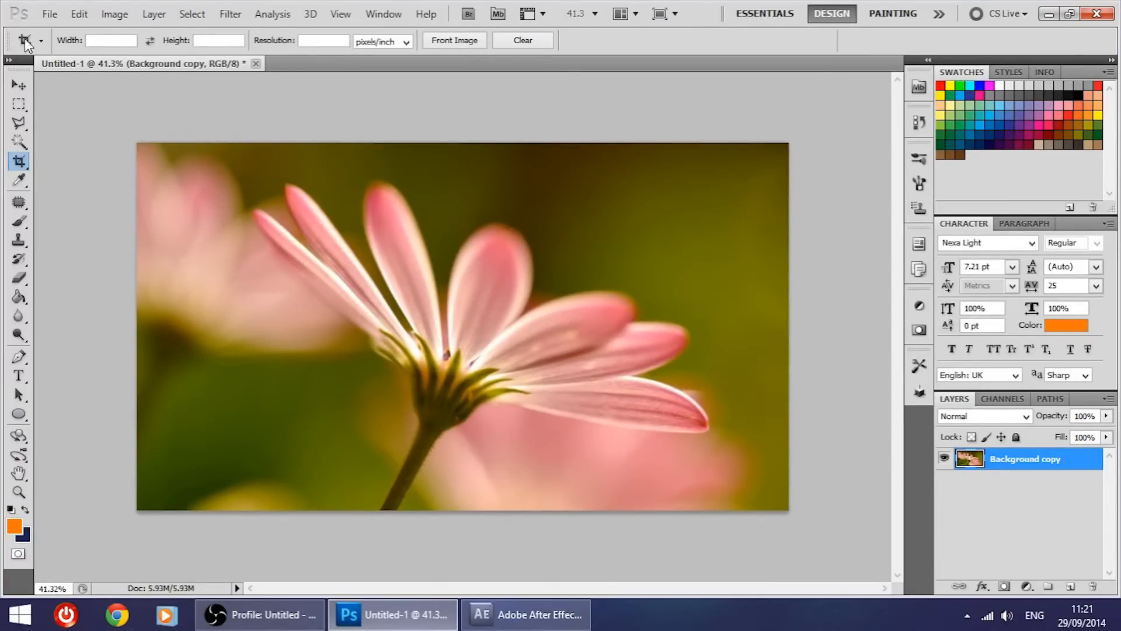
Move the flower layer diagonally to check its trimmed edges, and undo the move
{"action": "left_click", "coordinate": [19, 85]}
{"action": "left_click_drag", "start_coordinate": [385, 412], "coordinate": [351, 442]}
{"action": "key", "text": "ctrl+z"}
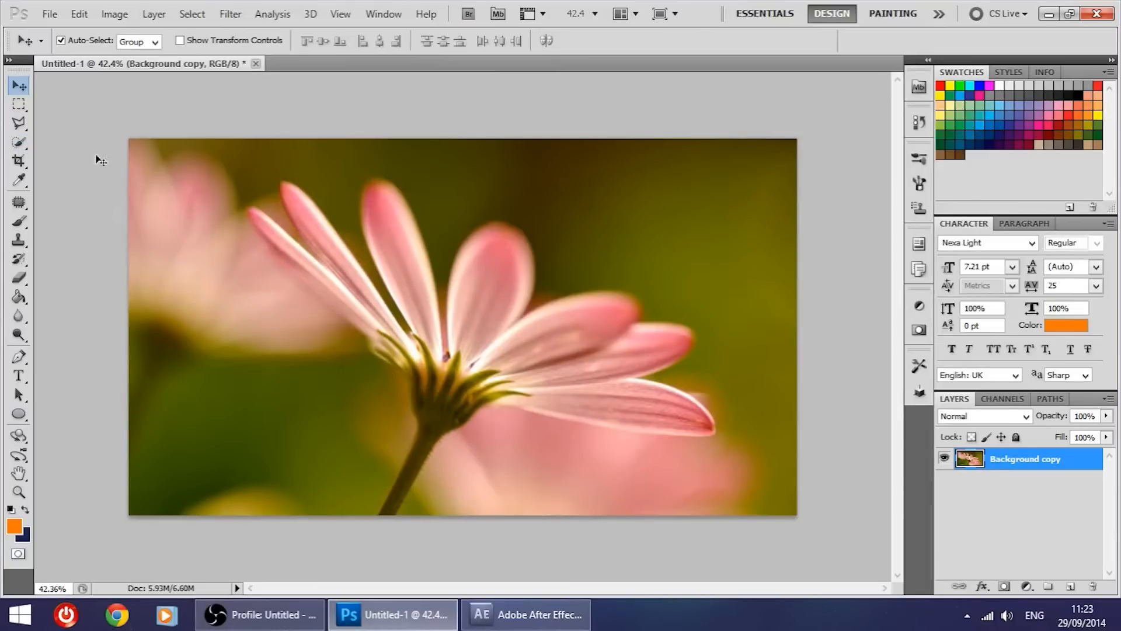
Select the foreground flower's petals and base with the Quick Selection tool, excluding the blurred background
{"action": "left_click", "coordinate": [28, 146]}
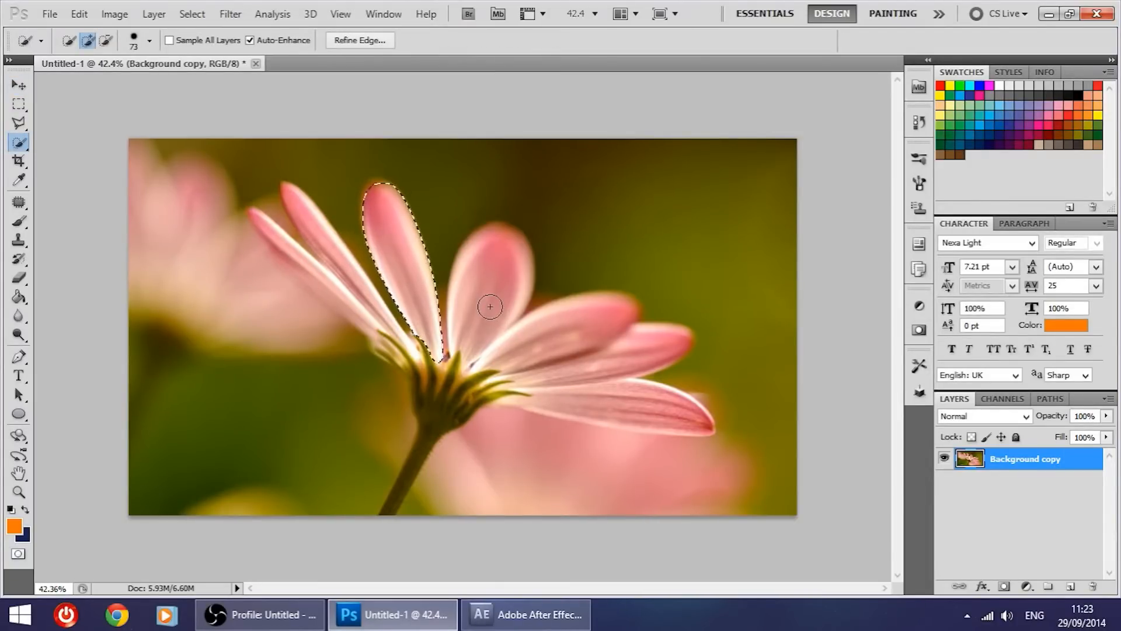
{"action": "left_click_drag", "start_coordinate": [488, 308], "coordinate": [541, 356]}
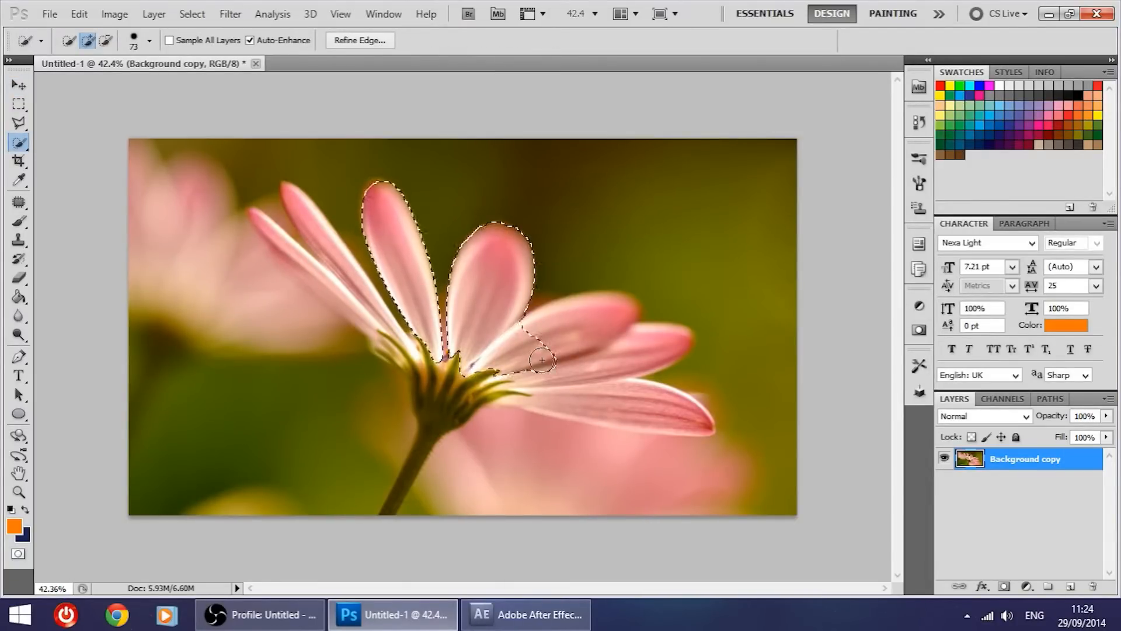
{"action": "scroll", "coordinate": [328, 311], "scroll_direction": "up", "scroll_amount": 2}
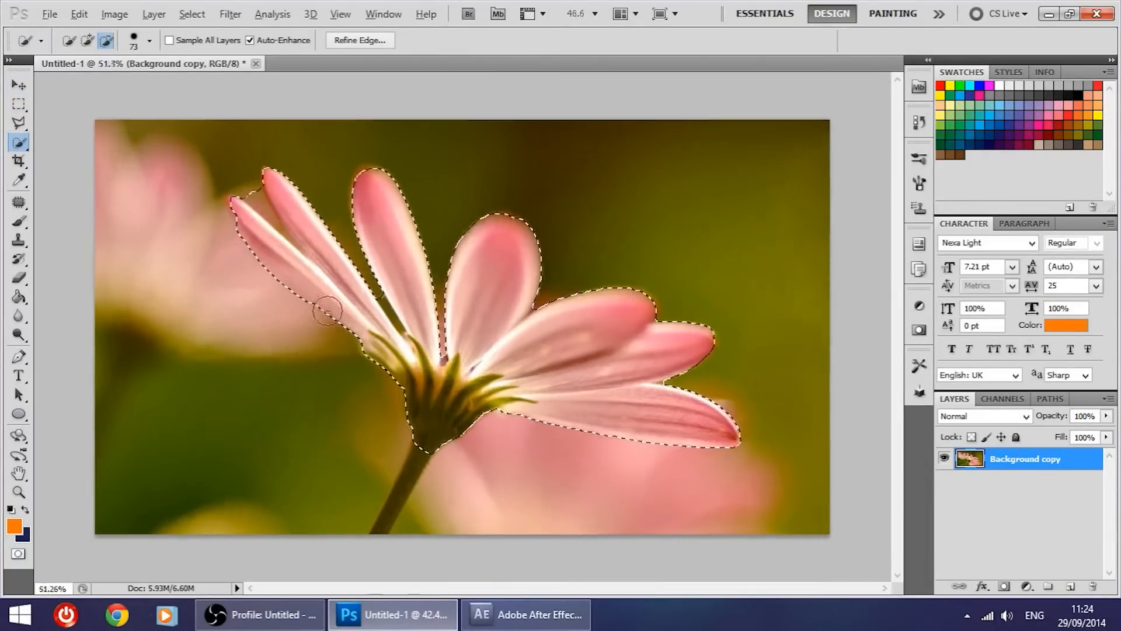
{"action": "scroll", "coordinate": [328, 310], "scroll_direction": "down", "scroll_amount": 1}
{"action": "key", "text": "alt"}
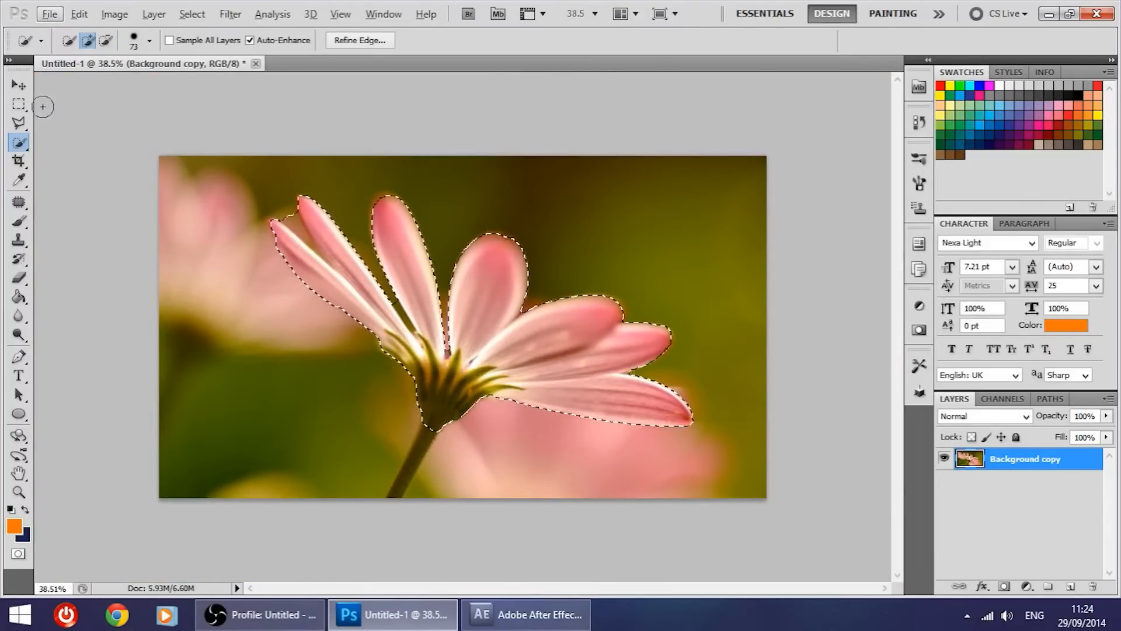
Refine the flower selection with the Polygonal Lasso, subtracting the gaps between the petals and adding the stem
{"action": "left_click", "coordinate": [23, 125]}
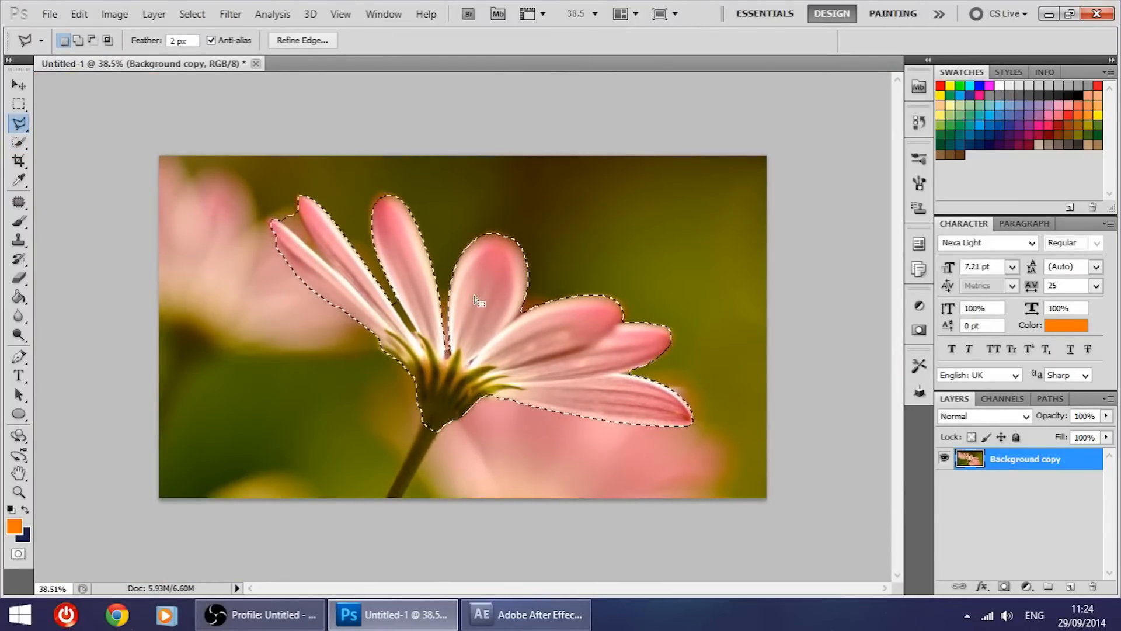
{"action": "key", "text": "alt"}
{"action": "scroll", "coordinate": [427, 408], "scroll_direction": "up", "scroll_amount": 2}
{"action": "scroll", "coordinate": [426, 407], "scroll_direction": "down", "scroll_amount": 2}
{"action": "scroll", "coordinate": [427, 408], "scroll_direction": "up", "scroll_amount": 2}
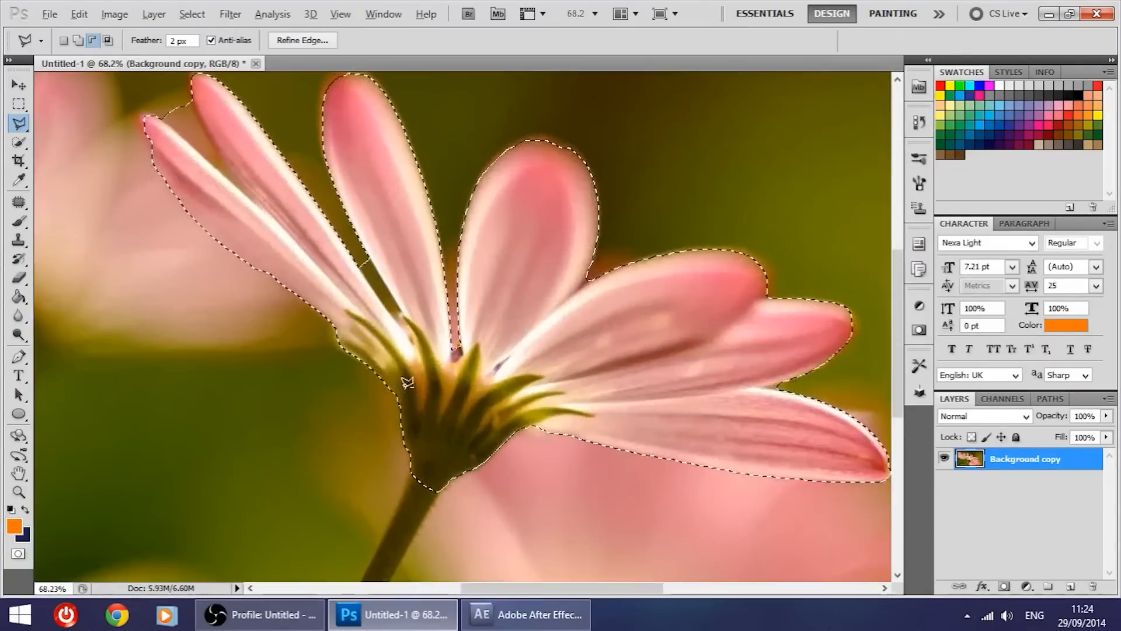
{"action": "scroll", "coordinate": [426, 362], "scroll_direction": "up", "scroll_amount": 3}
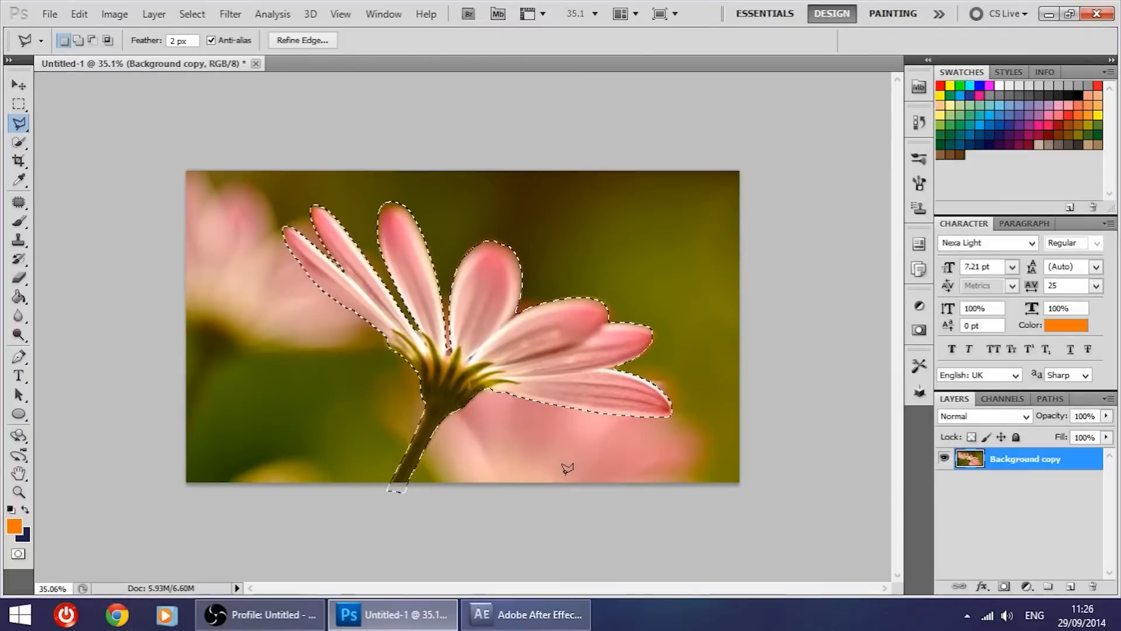
Feather the foreground flower selection with a radius of 1 pixel
{"action": "key", "text": "alt"}
{"action": "scroll", "coordinate": [466, 329], "scroll_direction": "up", "scroll_amount": 1}
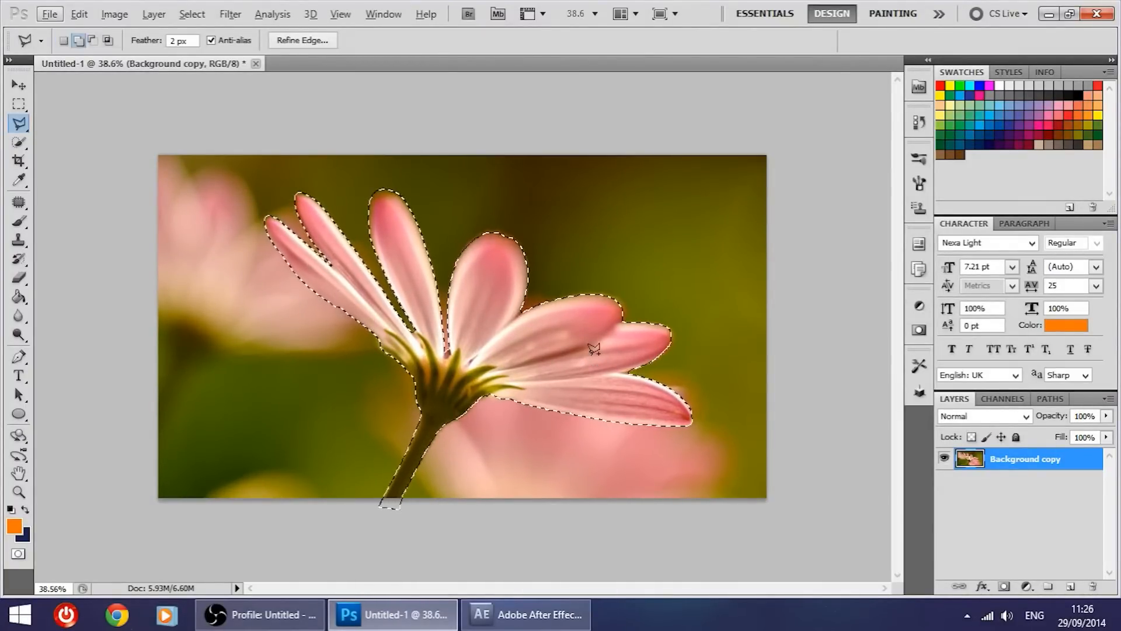
{"action": "key", "text": "shift"}
{"action": "key", "text": "shift+F6"}
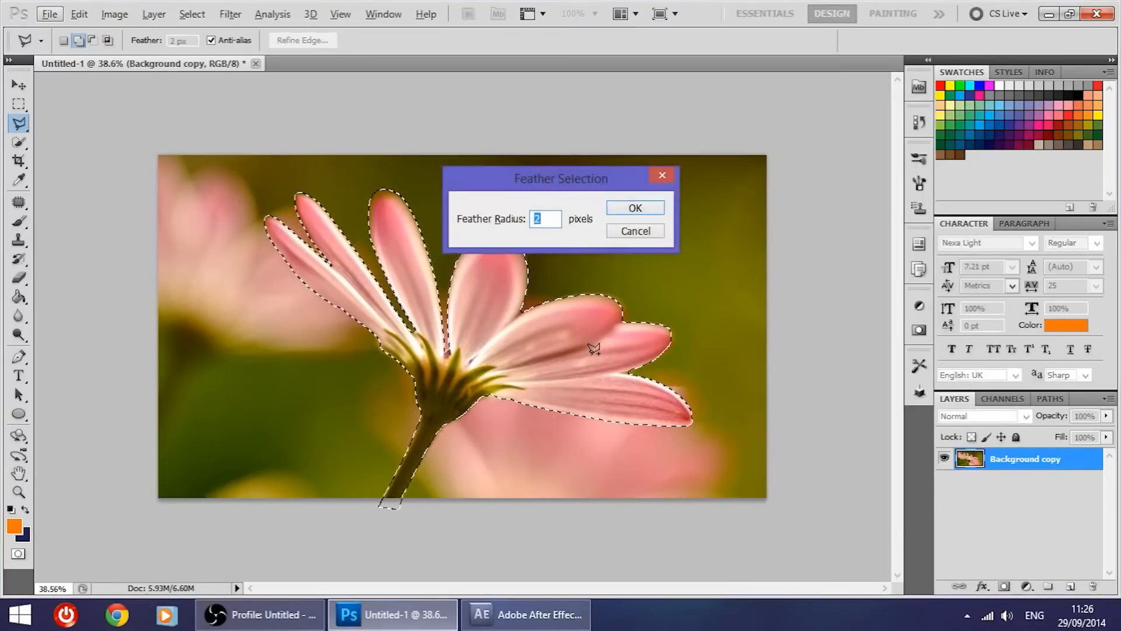
{"action": "left_click", "coordinate": [550, 218]}
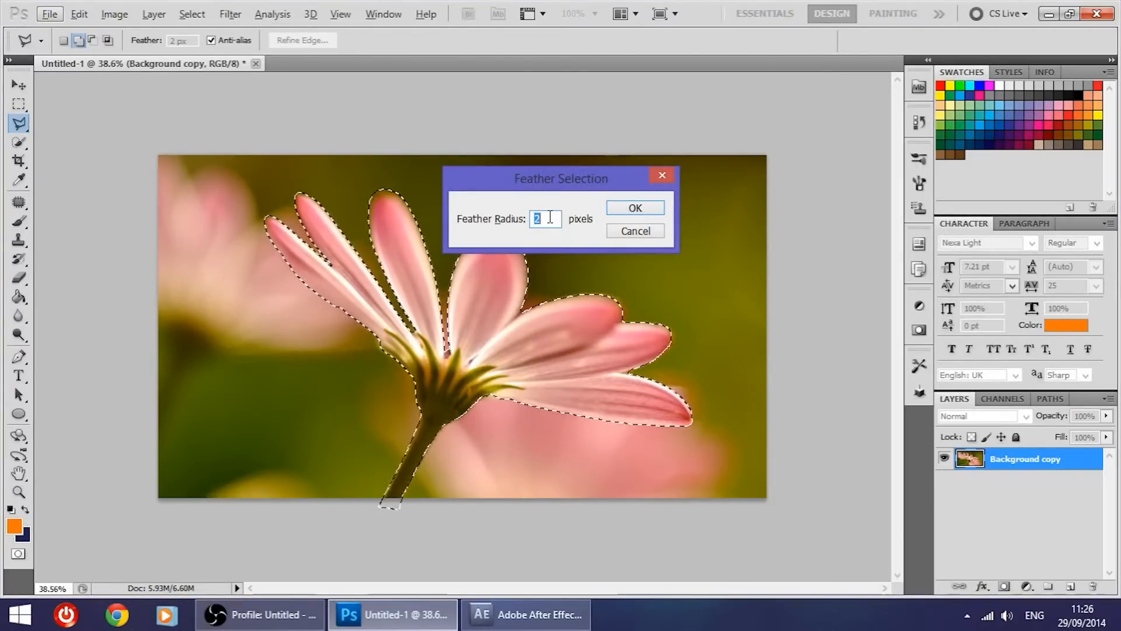
{"action": "double_click", "coordinate": [550, 218]}
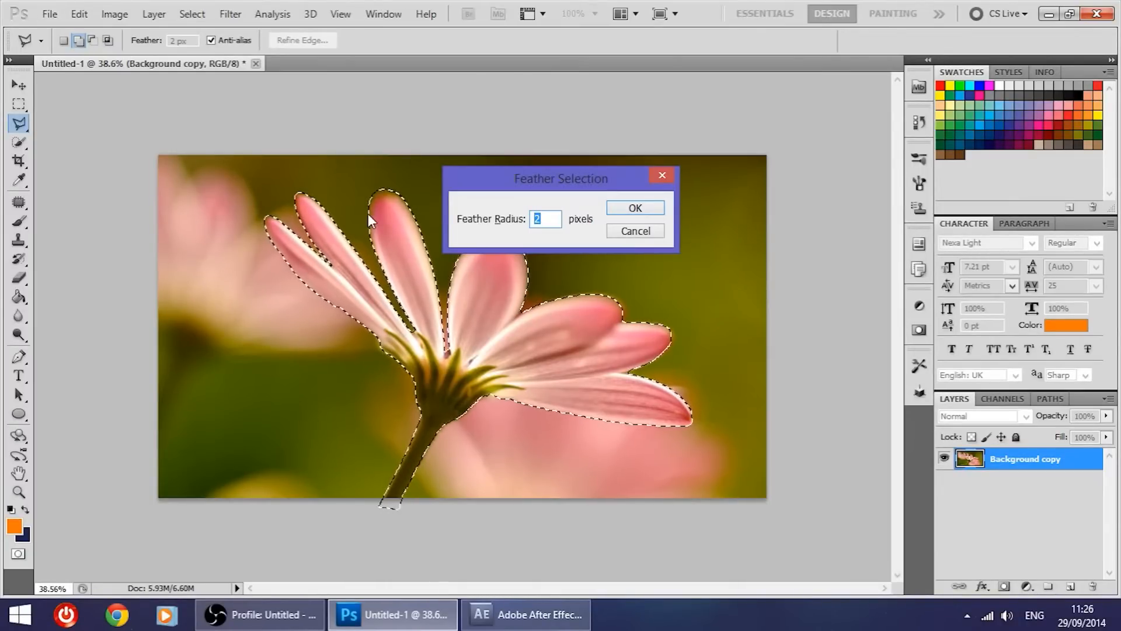
{"action": "type", "text": "1"}
{"action": "key", "text": "Return"}
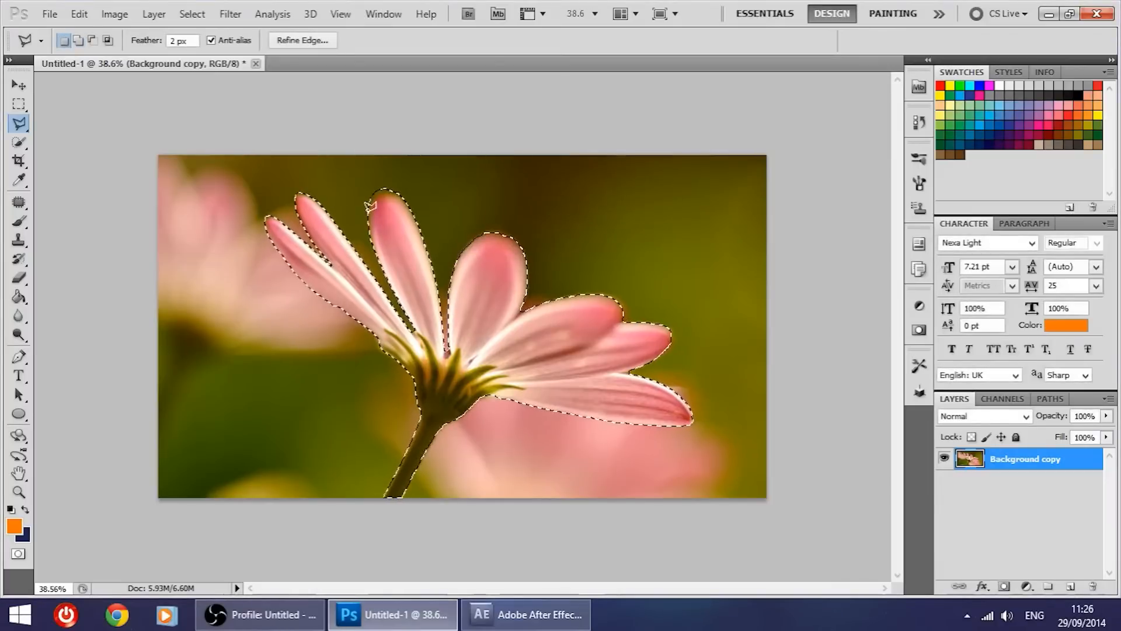
Invert the flower selection and cut the surrounding background out of the Background copy layer
{"action": "right_click", "coordinate": [511, 294]}
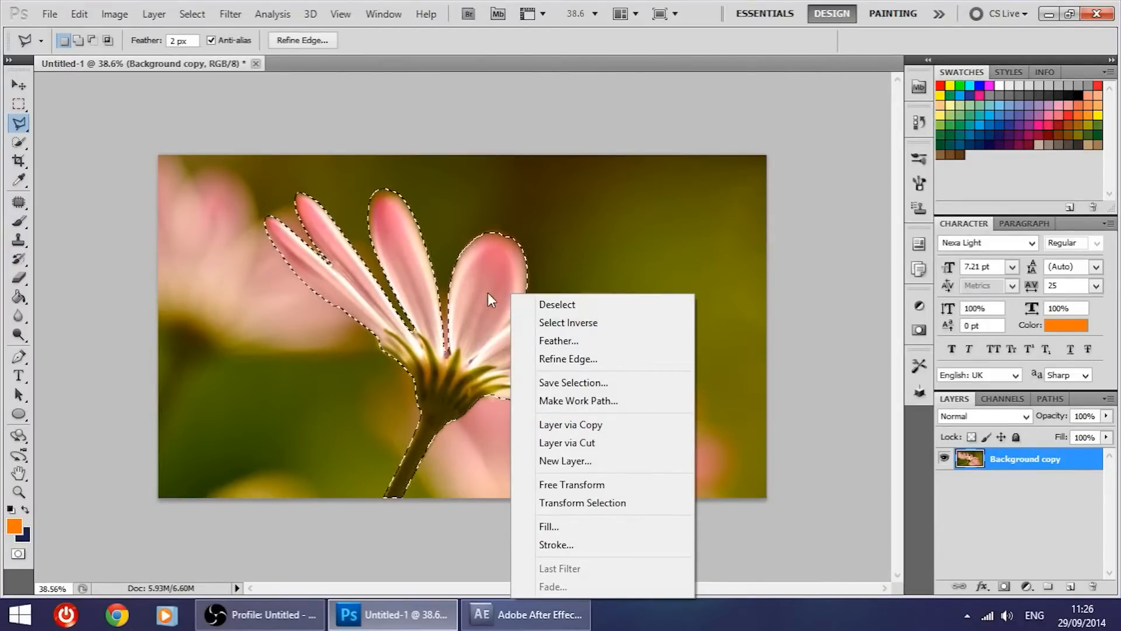
{"action": "left_click", "coordinate": [584, 322]}
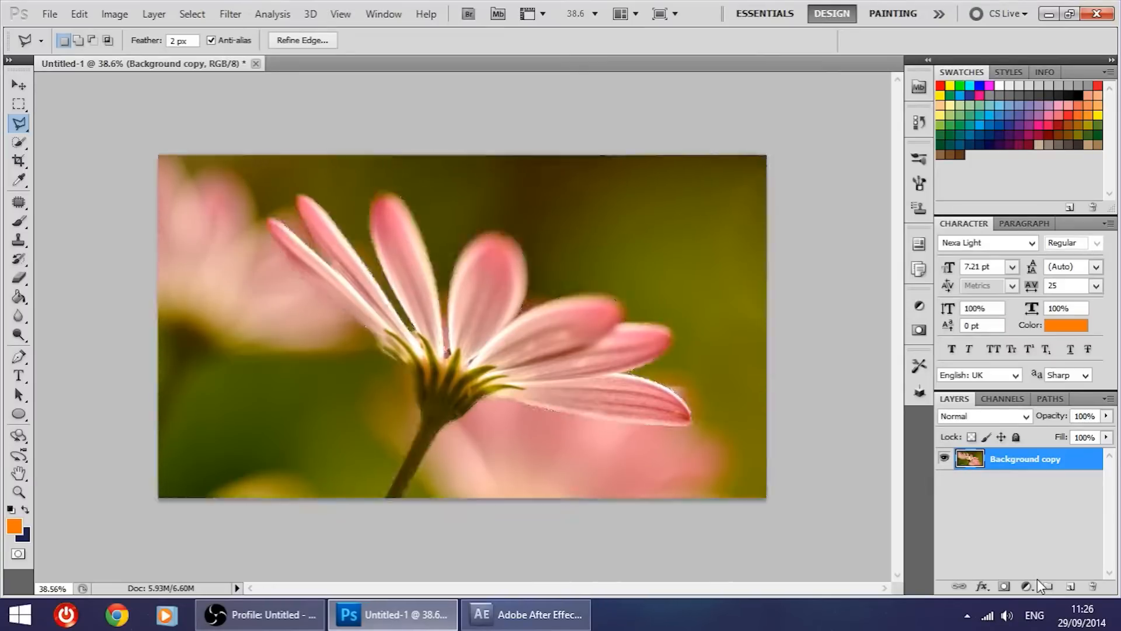
{"action": "key", "text": "Delete"}
{"action": "key", "text": "ctrl+d"}
Create a new layer and paste the cut background onto it in its original place
{"action": "left_click", "coordinate": [1070, 585]}
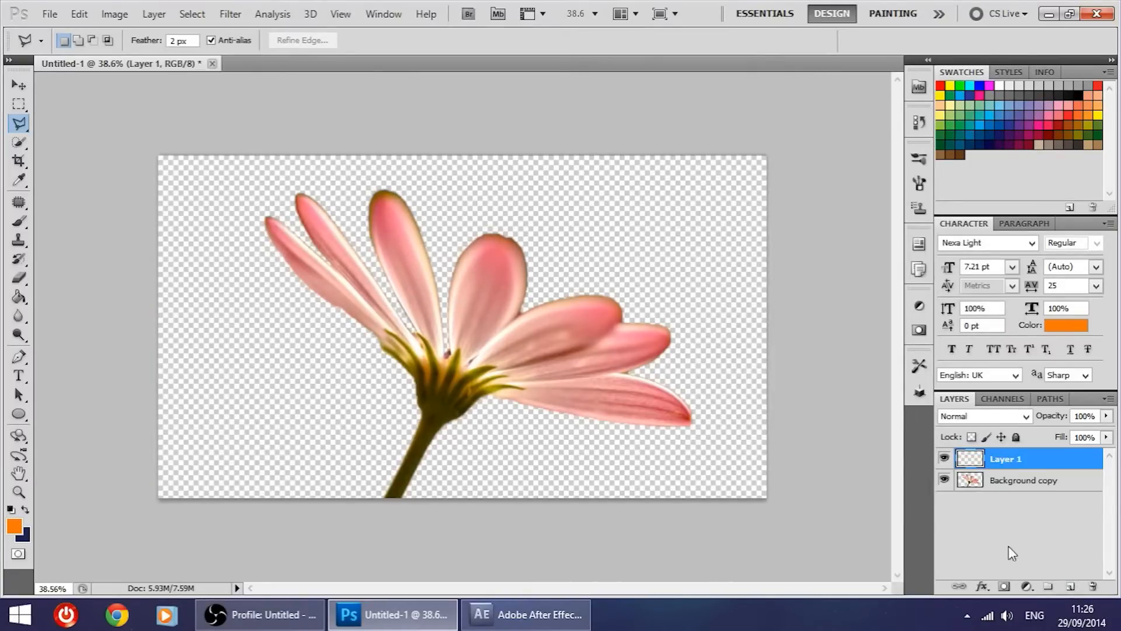
{"action": "left_click", "coordinate": [75, 13]}
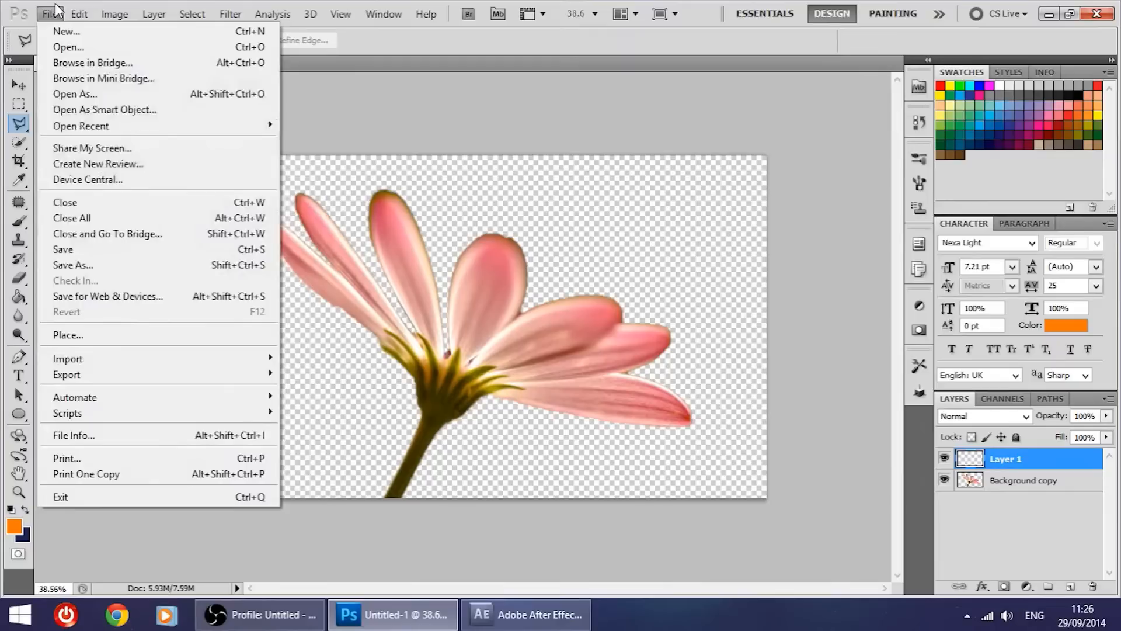
{"action": "mouse_move", "coordinate": [292, 171]}
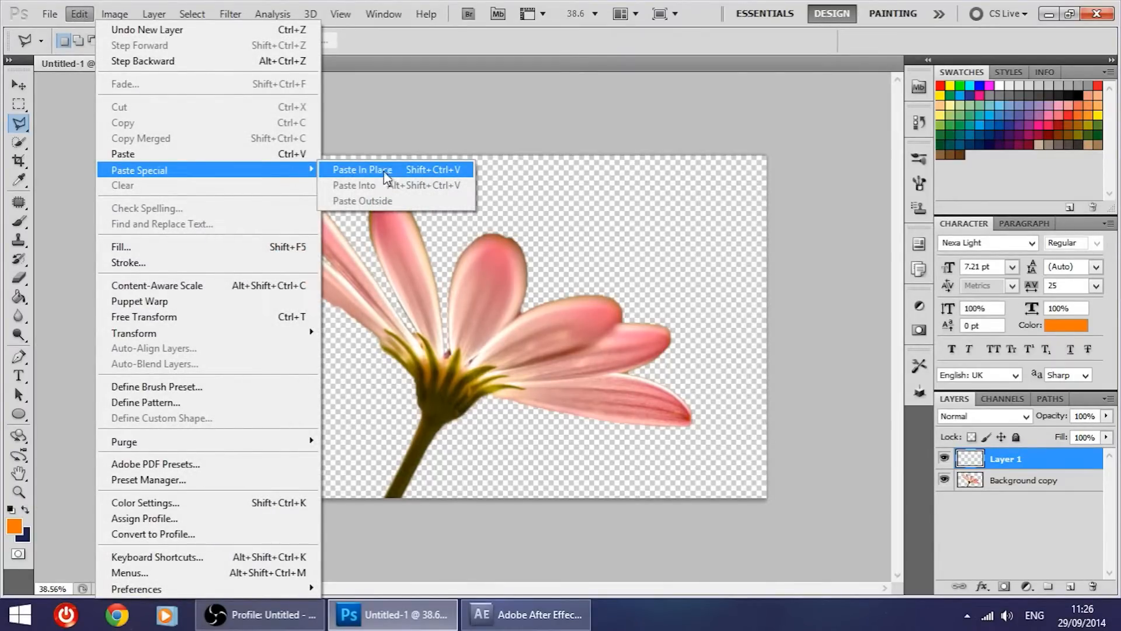
{"action": "left_click", "coordinate": [422, 170]}
{"action": "scroll", "coordinate": [423, 209], "scroll_direction": "up", "scroll_amount": 4}
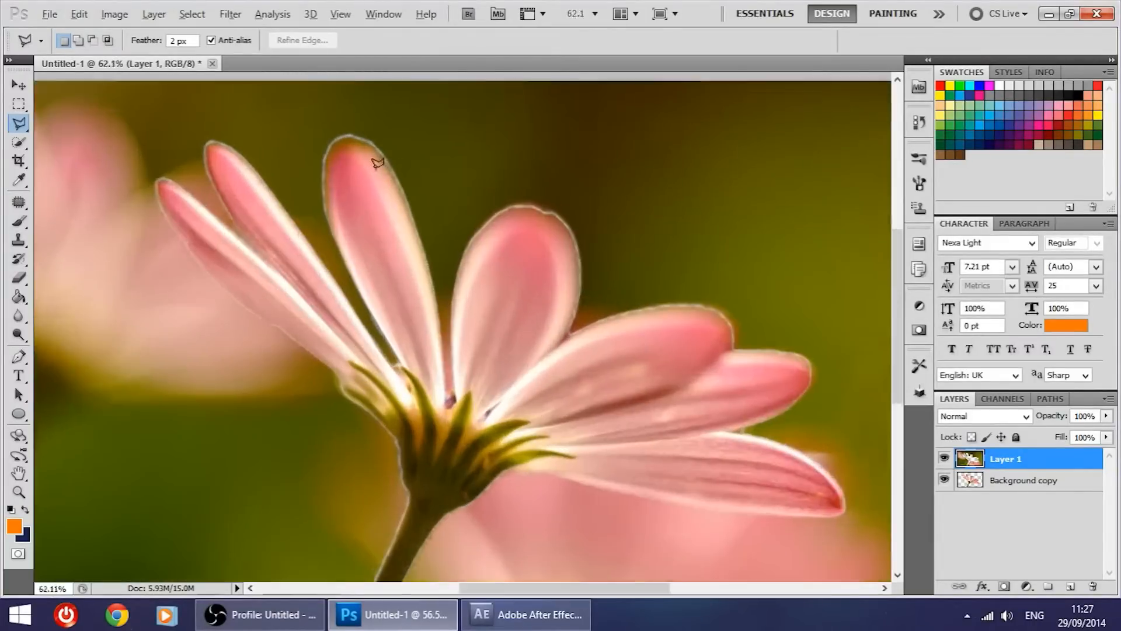
{"action": "scroll", "coordinate": [188, 182], "scroll_direction": "down", "scroll_amount": 5}
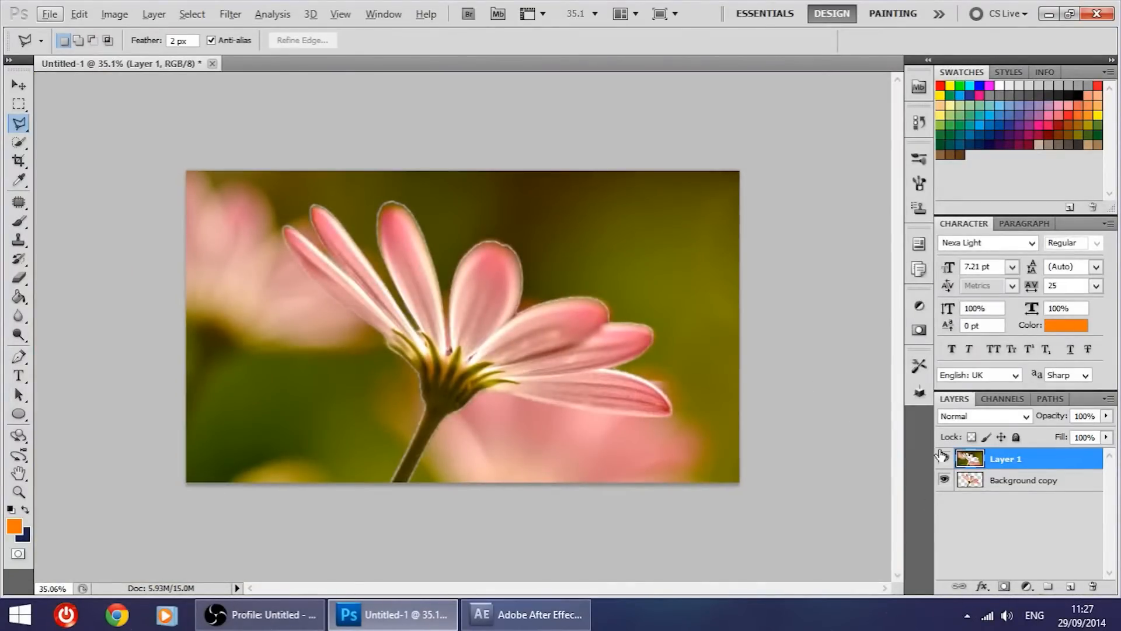
Move the Background copy layer above Layer 1 and inspect the petal edges up close
{"action": "left_click_drag", "start_coordinate": [998, 488], "coordinate": [1003, 458]}
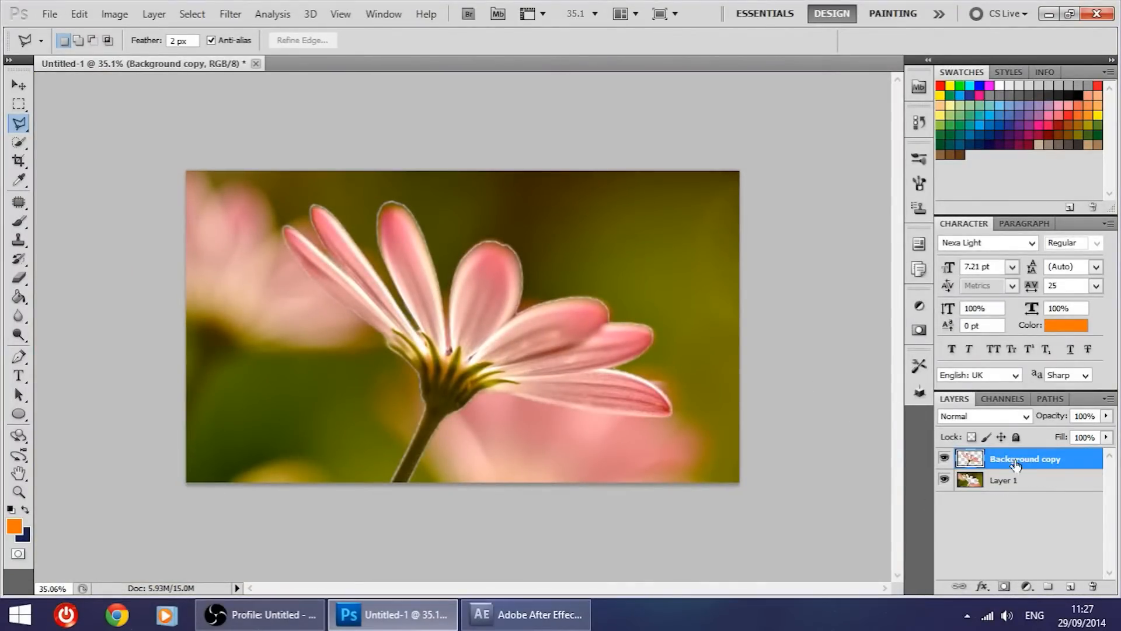
{"action": "scroll", "coordinate": [489, 268], "scroll_direction": "up", "scroll_amount": 3}
{"action": "scroll", "coordinate": [490, 267], "scroll_direction": "up", "scroll_amount": 2}
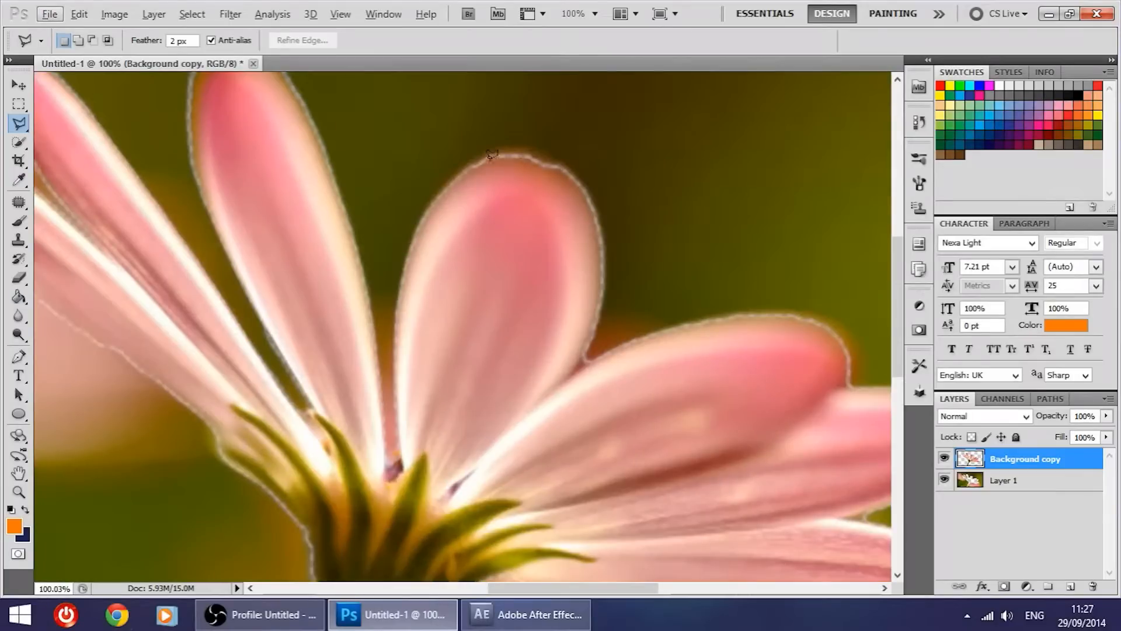
{"action": "scroll", "coordinate": [593, 359], "scroll_direction": "down", "scroll_amount": 3}
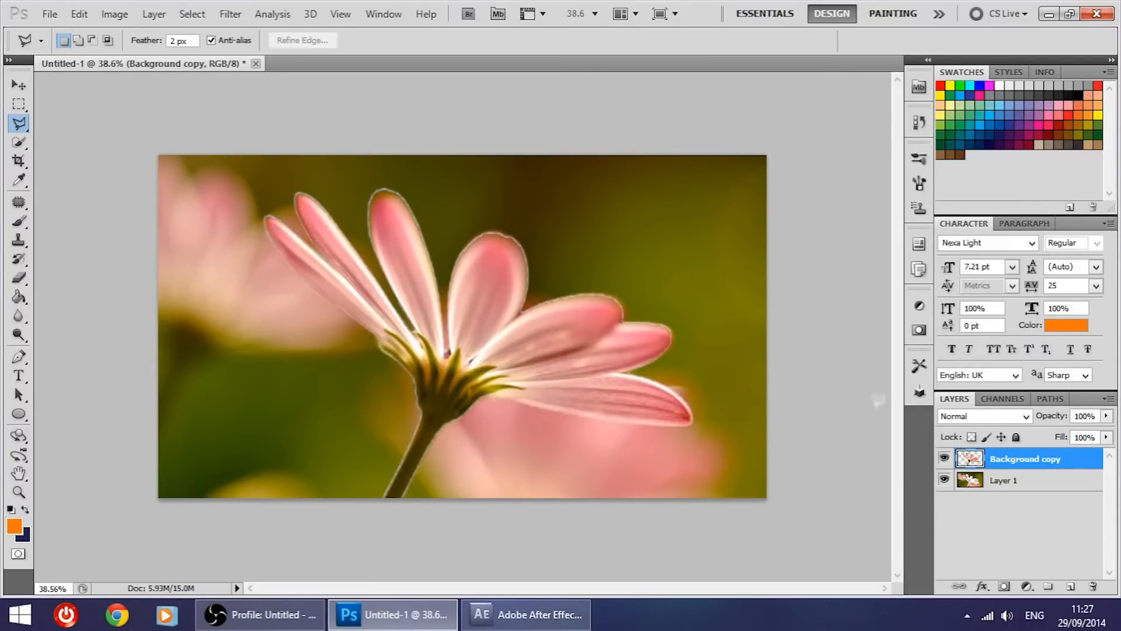
{"action": "scroll", "coordinate": [508, 210], "scroll_direction": "up", "scroll_amount": 3, "text": "alt"}
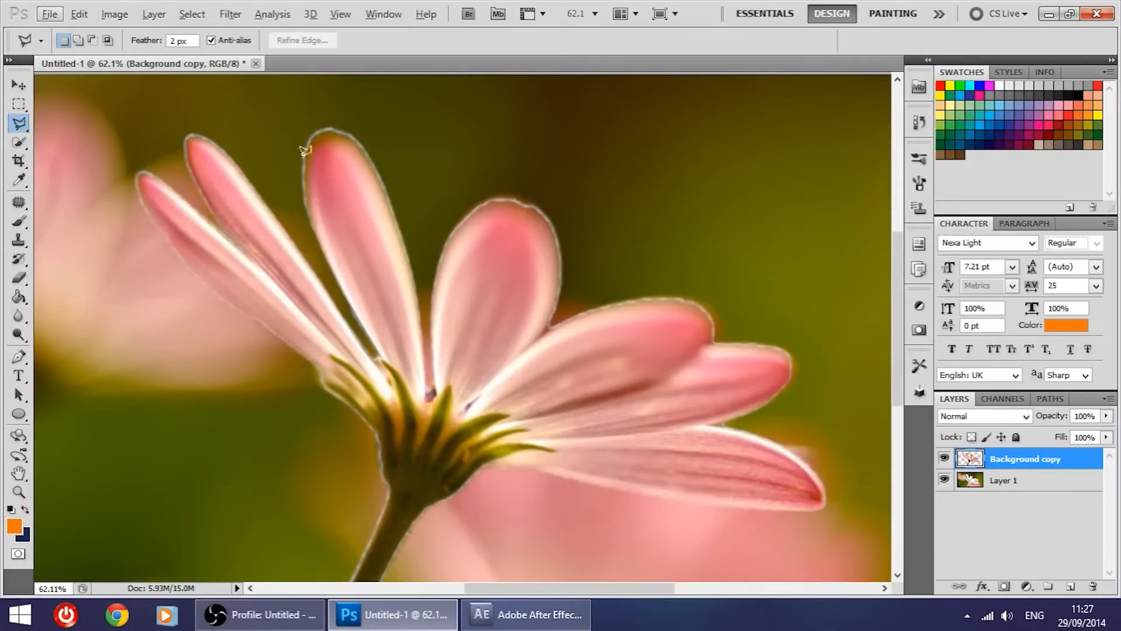
Hide the Background copy layer and use the Clone Stamp on Layer 1 to cover the flower-shaped hole and lower blurred flowers with surrounding green
{"action": "left_click", "coordinate": [945, 457]}
{"action": "scroll", "coordinate": [614, 334], "scroll_direction": "down", "scroll_amount": 3, "text": "alt"}
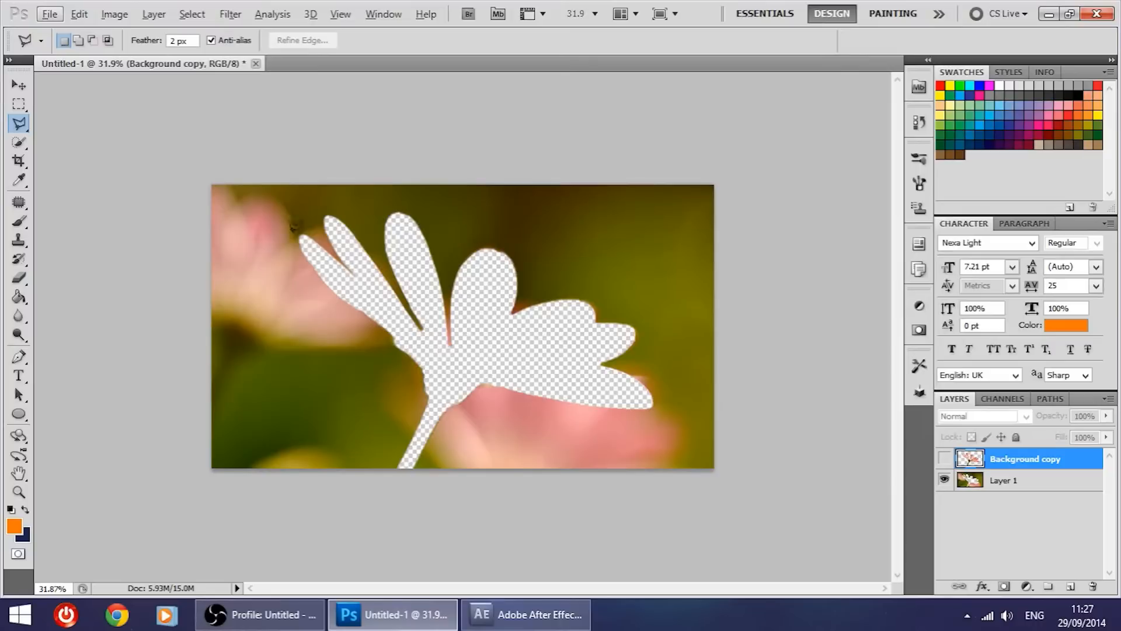
{"action": "left_click", "coordinate": [1005, 483]}
{"action": "key", "text": "s"}
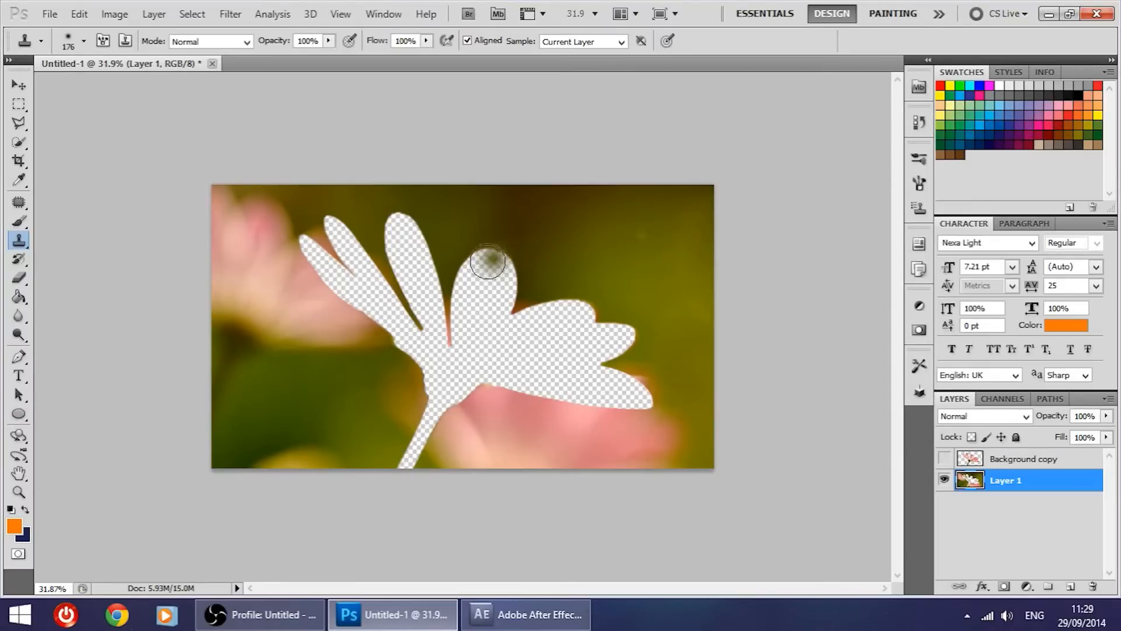
{"action": "left_click_drag", "start_coordinate": [492, 258], "coordinate": [484, 261]}
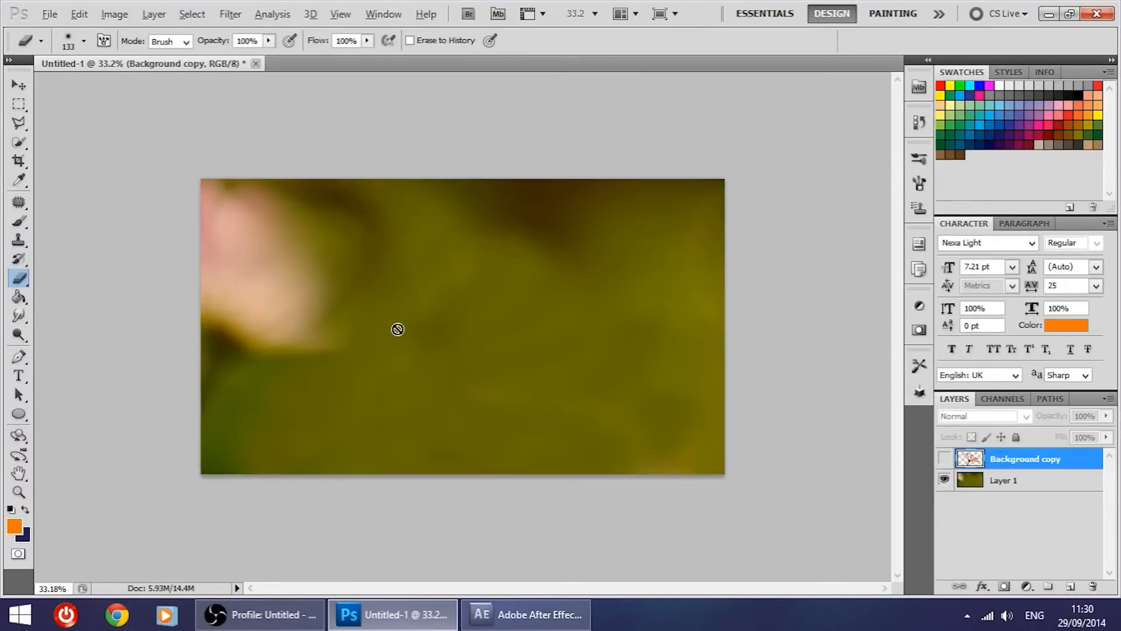
Show the Background copy layer again and toggle each layer's visibility to check the cut-out flower against the filled background
{"action": "scroll", "coordinate": [394, 329], "scroll_direction": "up", "scroll_amount": 1}
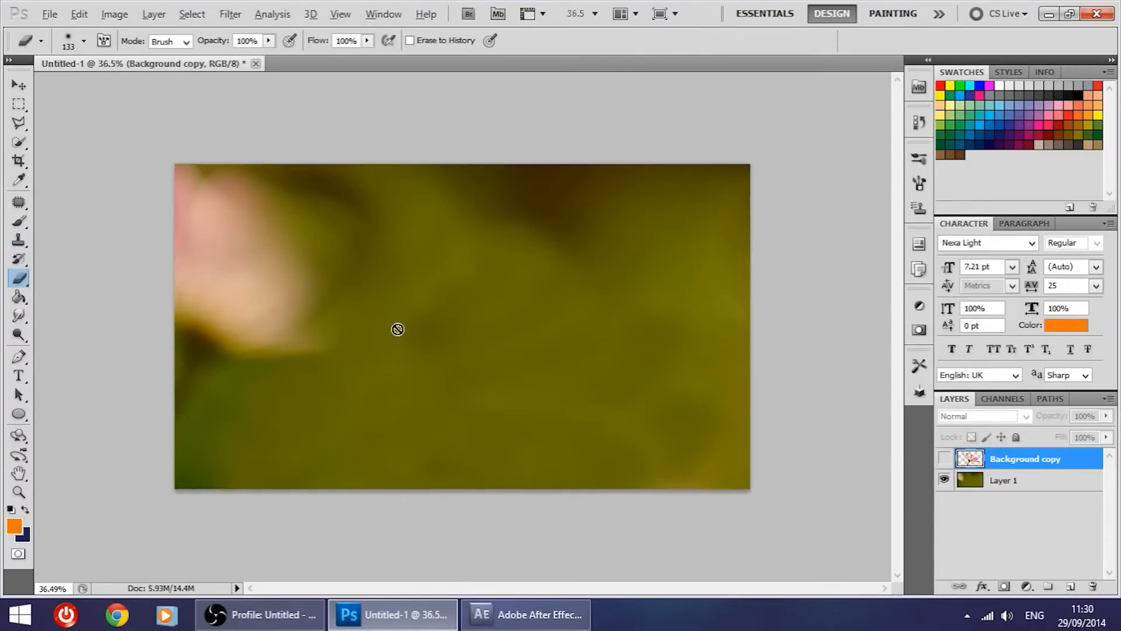
{"action": "left_click", "coordinate": [19, 85]}
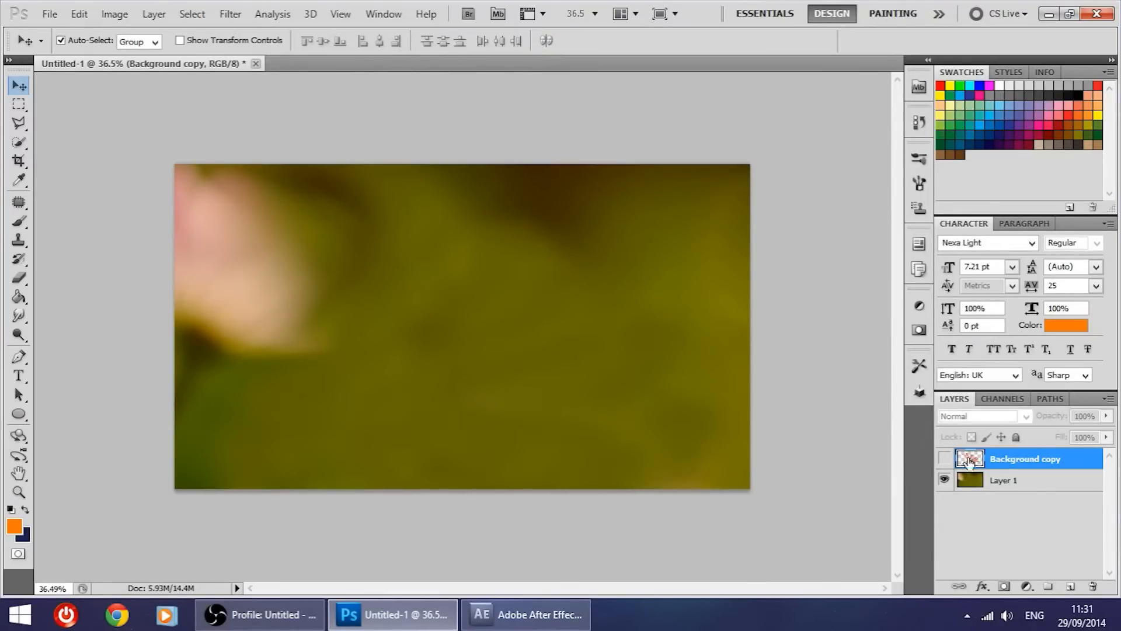
{"action": "left_click", "coordinate": [944, 458]}
{"action": "scroll", "coordinate": [519, 340], "scroll_direction": "down", "scroll_amount": 2}
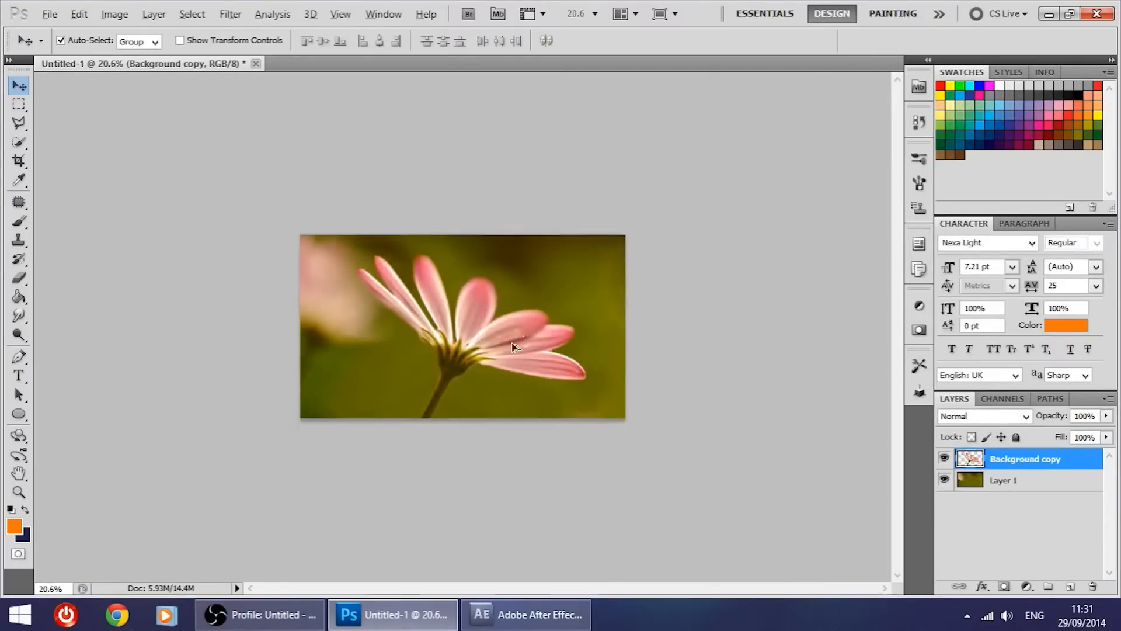
{"action": "scroll", "coordinate": [519, 340], "scroll_direction": "up", "scroll_amount": 2}
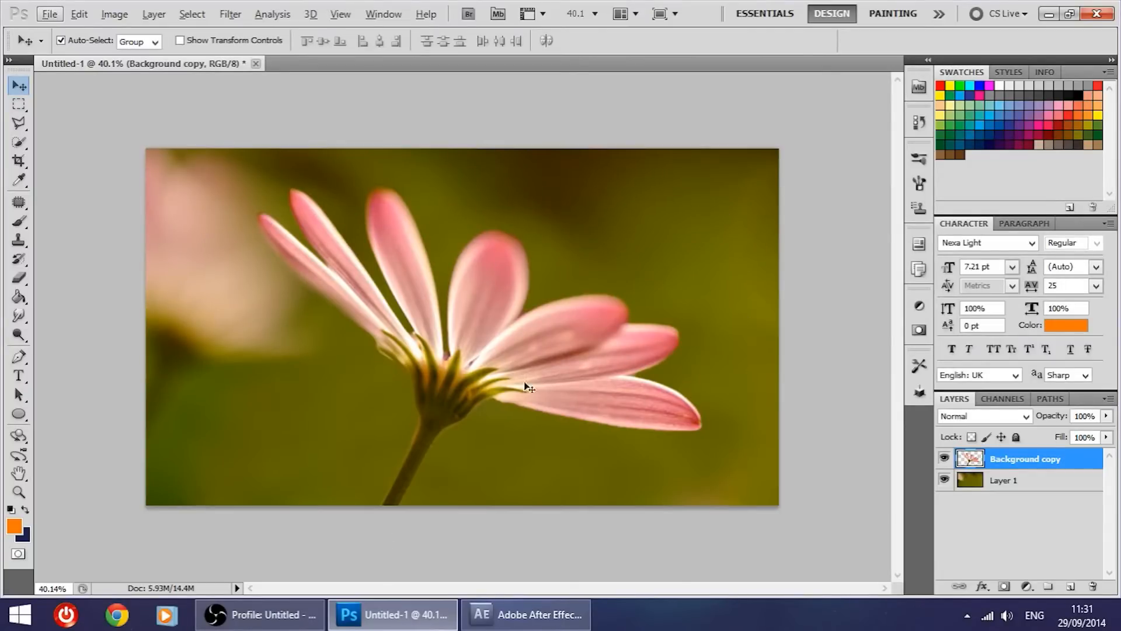
{"action": "left_click", "coordinate": [944, 460]}
{"action": "left_click", "coordinate": [944, 459]}
{"action": "left_click", "coordinate": [944, 479]}
{"action": "left_click", "coordinate": [944, 479]}
Rename Layer 1 as "background"
{"action": "left_click", "coordinate": [1000, 479]}
{"action": "right_click", "coordinate": [1000, 479]}
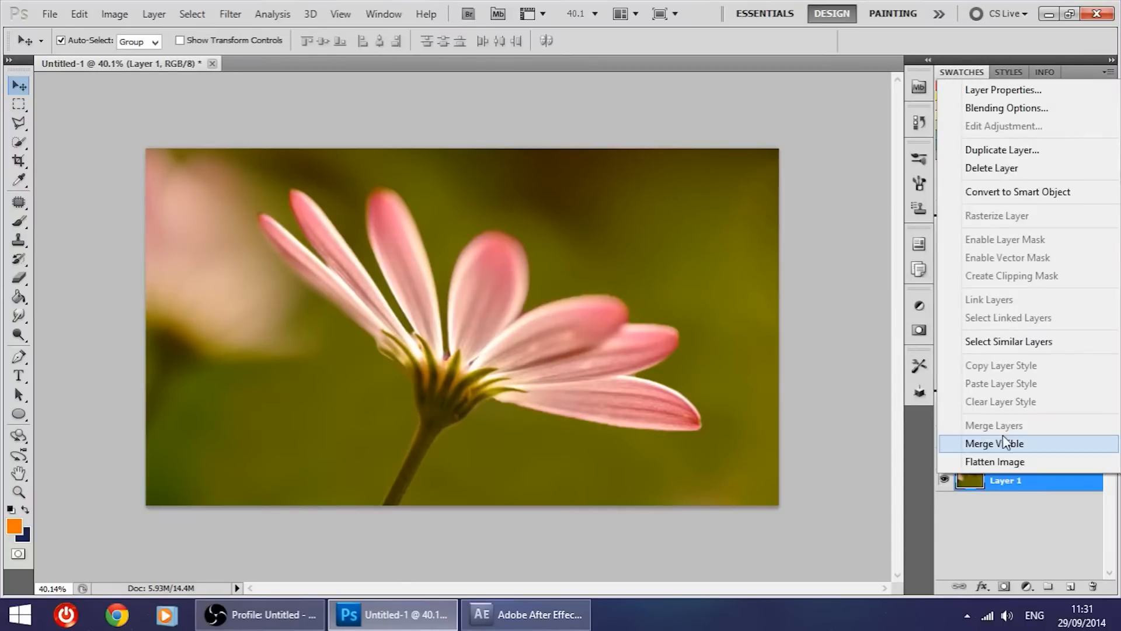
{"action": "double_click", "coordinate": [1007, 480]}
{"action": "type", "text": "background"}
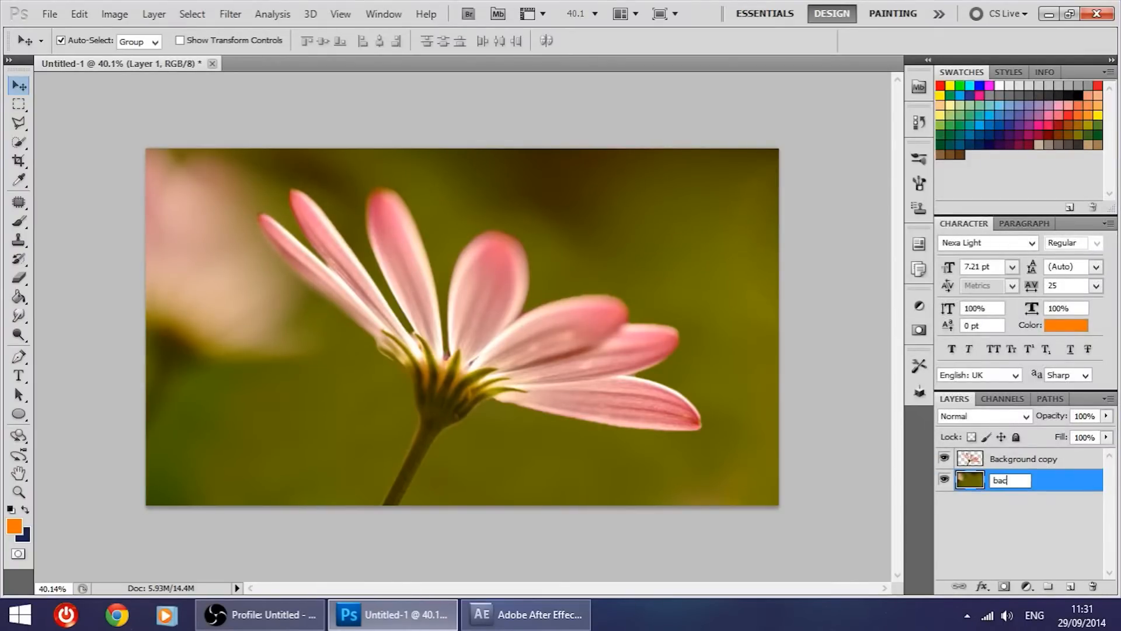
{"action": "key", "text": "Return"}
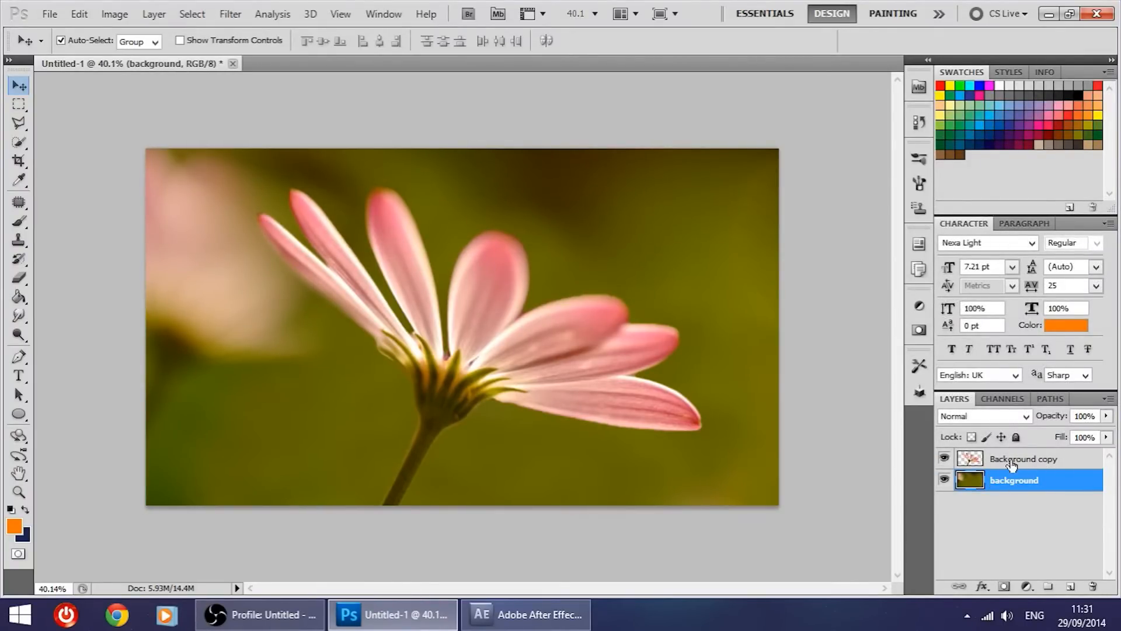
Rename the Background copy layer as "flower" and deselect the layers
{"action": "right_click", "coordinate": [1014, 459]}
{"action": "key", "text": "Escape"}
{"action": "double_click", "coordinate": [1021, 458]}
{"action": "type", "text": "flower"}
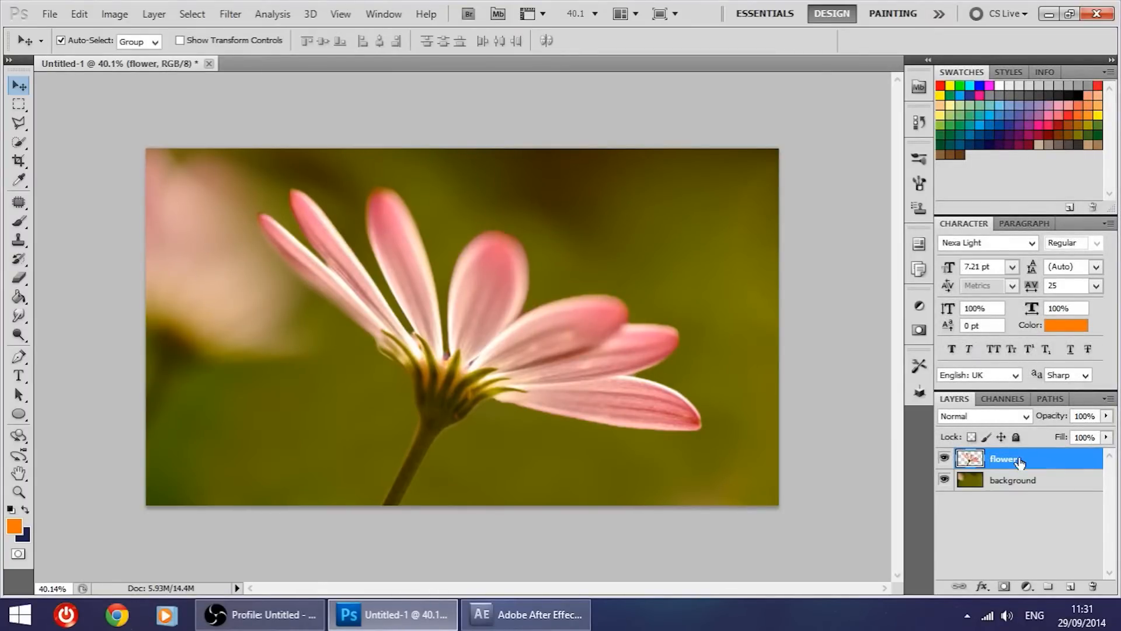
{"action": "left_click", "coordinate": [1003, 537]}
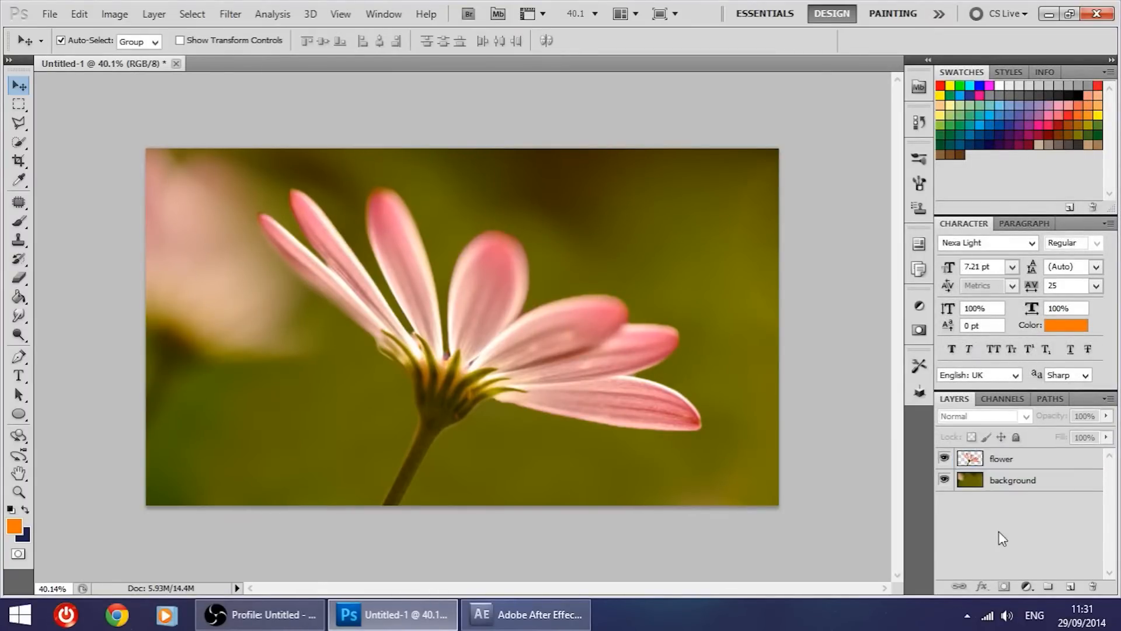
Save the document on the Desktop as "pink flower" in Photoshop PSD format with its layers kept
{"action": "left_click", "coordinate": [50, 13]}
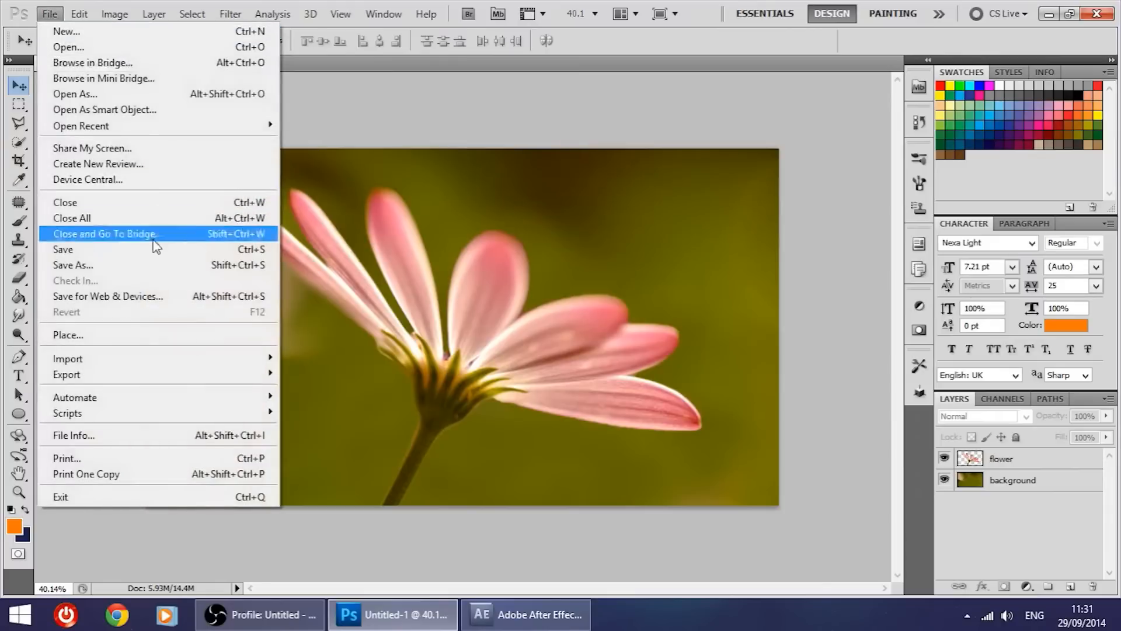
{"action": "left_click", "coordinate": [146, 266]}
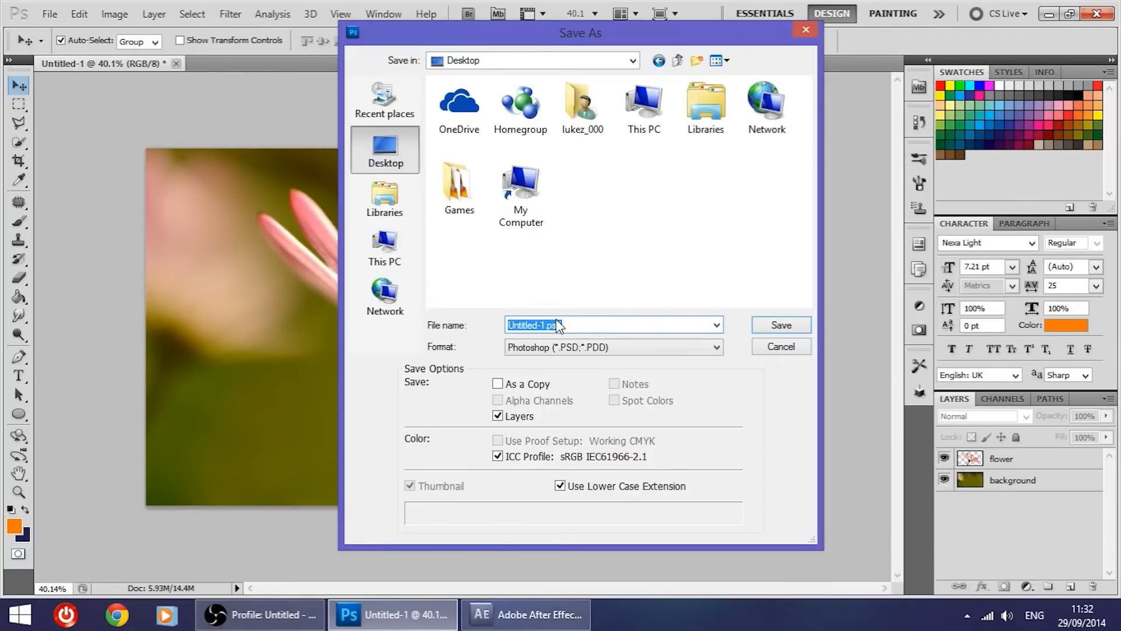
{"action": "type", "text": "pink flowe"}
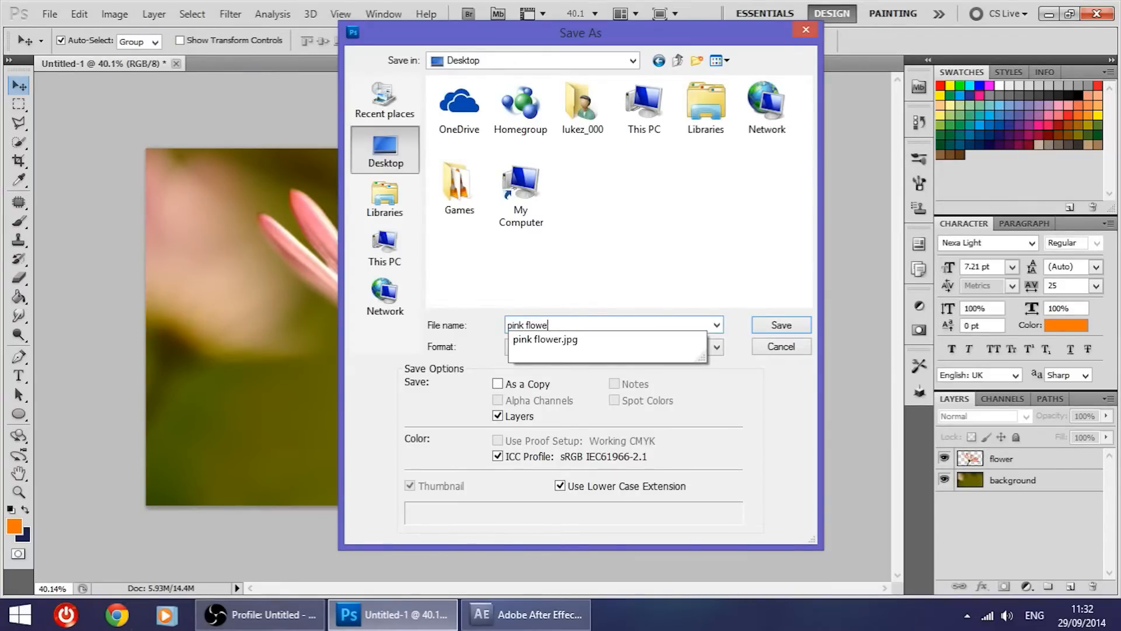
{"action": "type", "text": "r"}
{"action": "key", "text": "Return"}
{"action": "key", "text": "Return"}
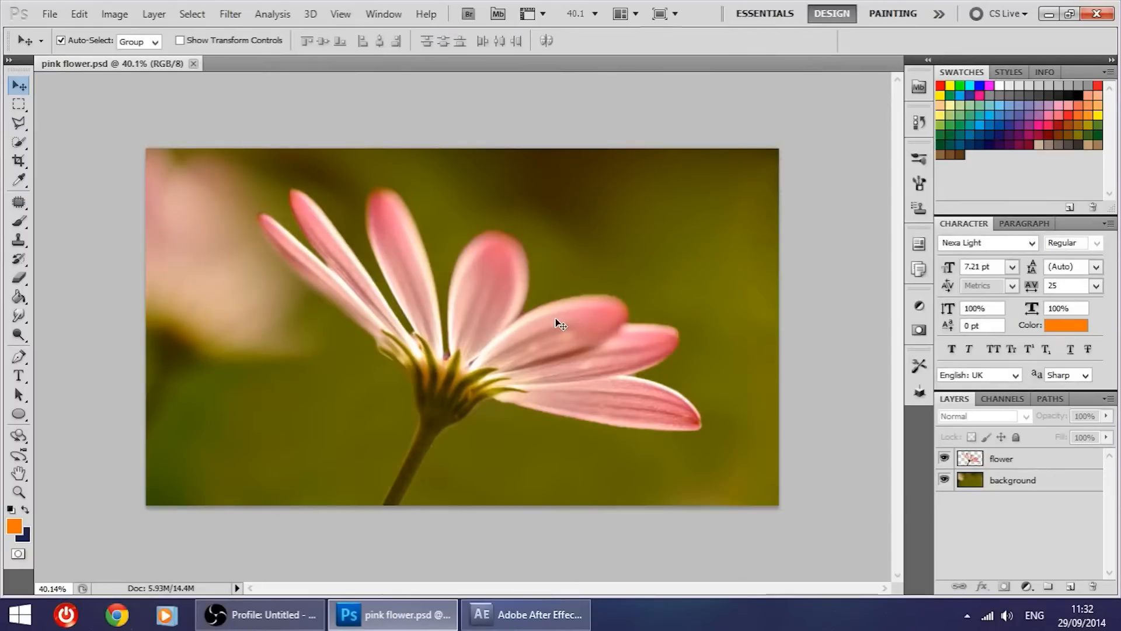
Close Photoshop and, in After Effects, import pink flower.psd from the Desktop as a Composition with editable layer styles
{"action": "left_click", "coordinate": [1098, 14]}
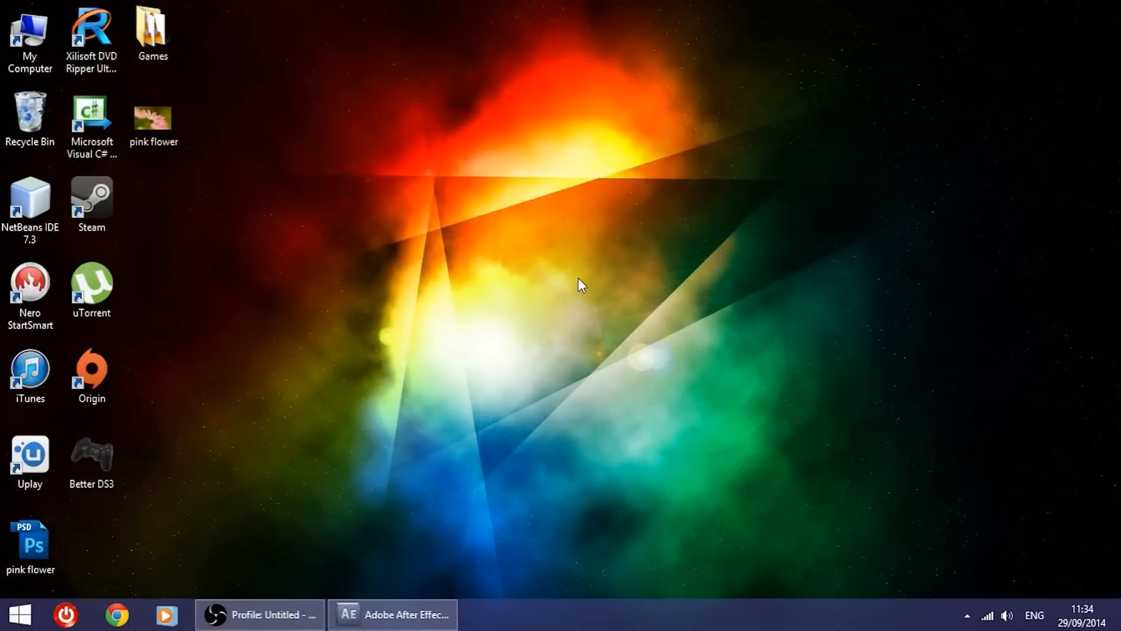
{"action": "left_click", "coordinate": [392, 614]}
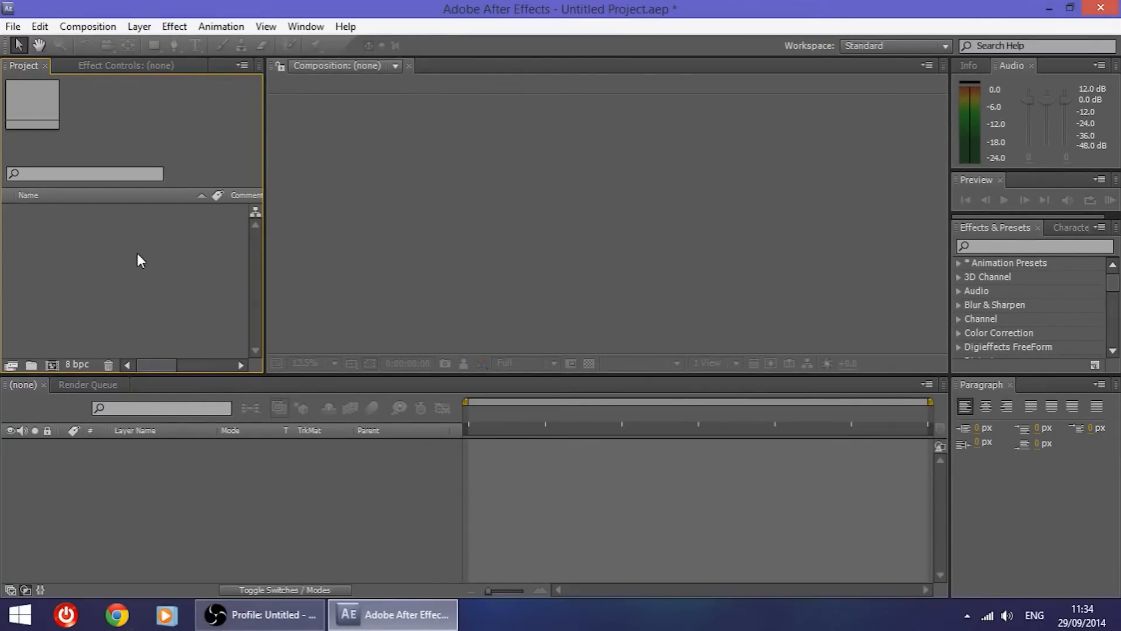
{"action": "double_click", "coordinate": [97, 267]}
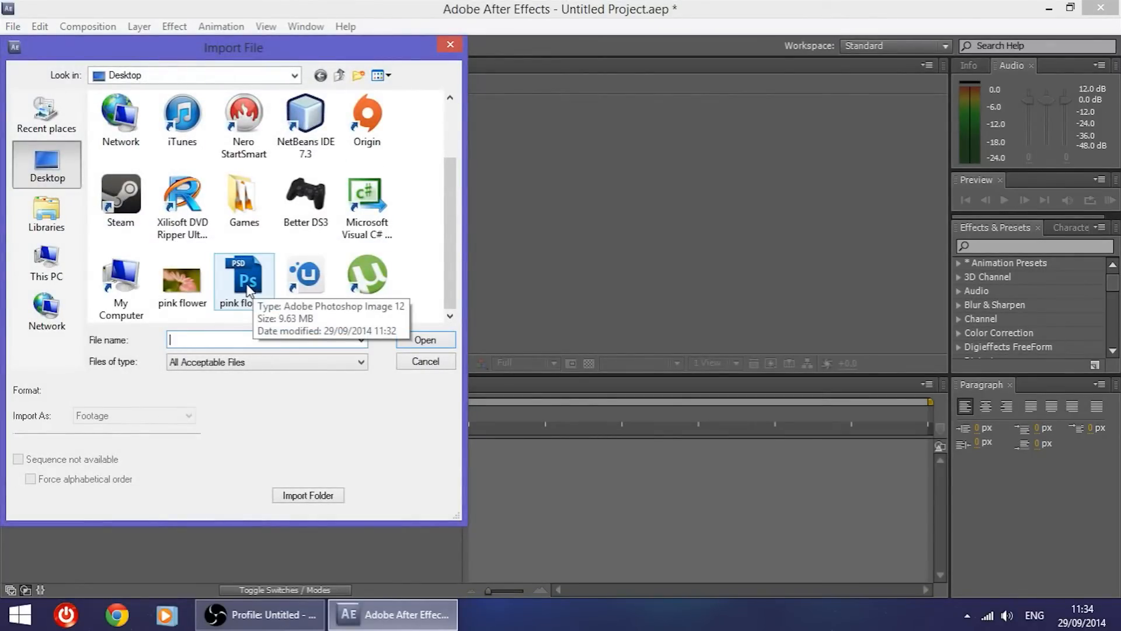
{"action": "double_click", "coordinate": [248, 290]}
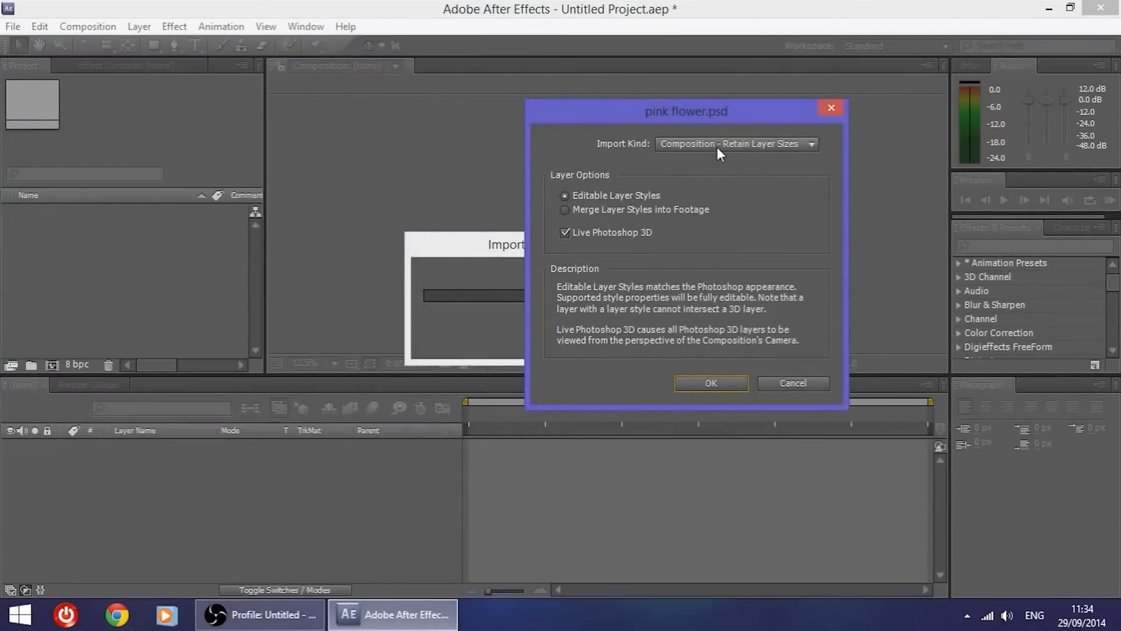
{"action": "left_click", "coordinate": [717, 148]}
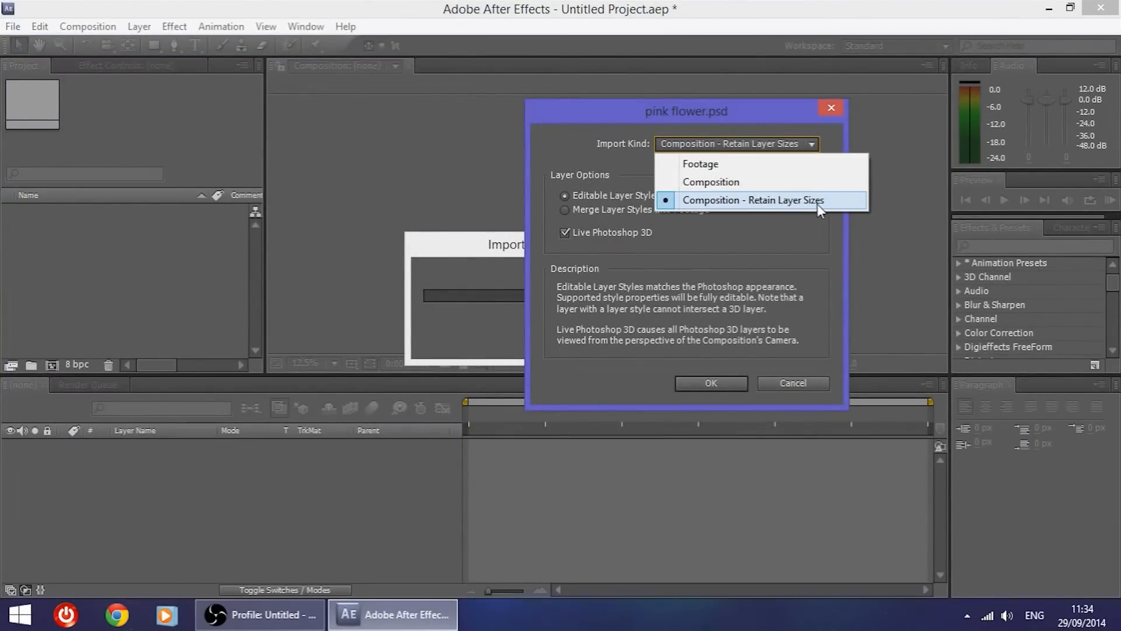
{"action": "left_click", "coordinate": [781, 183]}
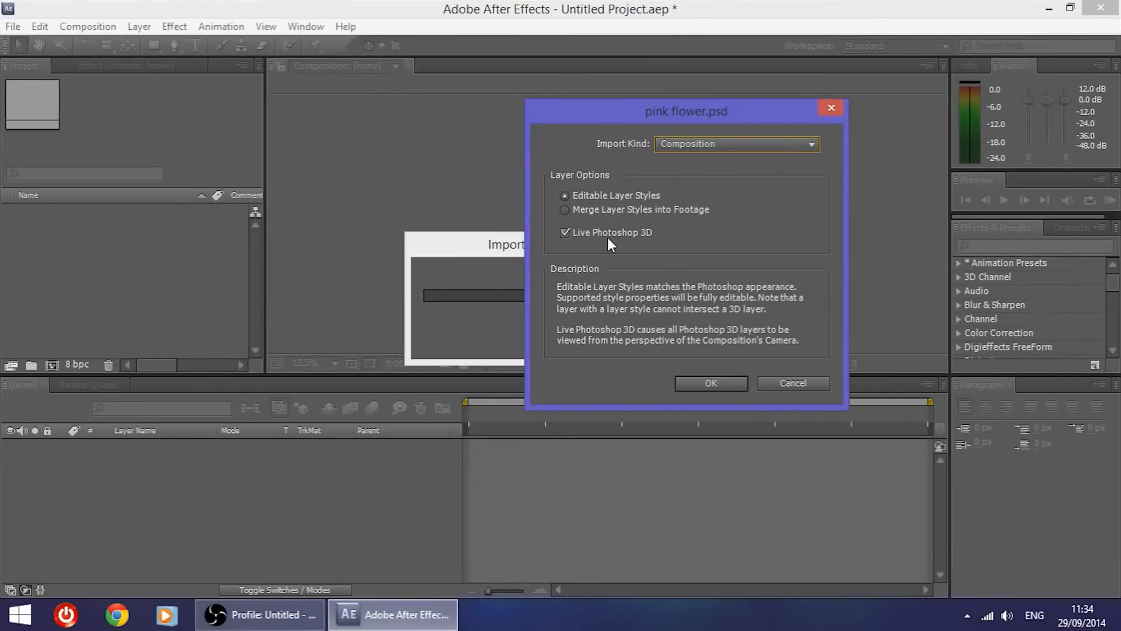
{"action": "left_click", "coordinate": [714, 382]}
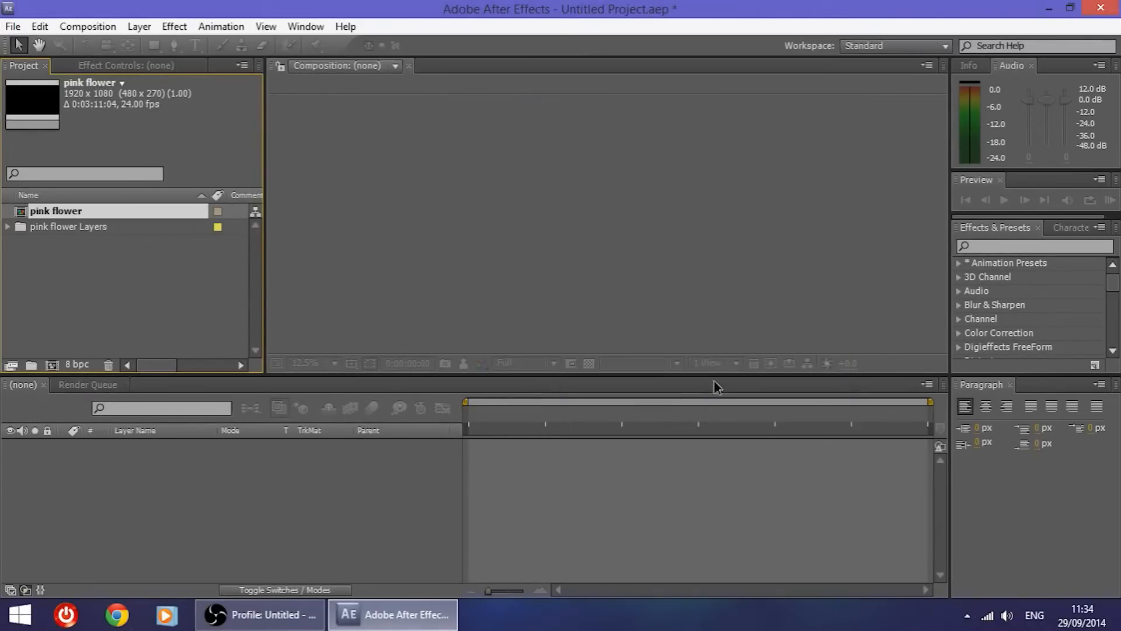
Open the imported pink flower composition and enlarge its preview to 25%
{"action": "double_click", "coordinate": [64, 212]}
{"action": "left_click", "coordinate": [678, 217]}
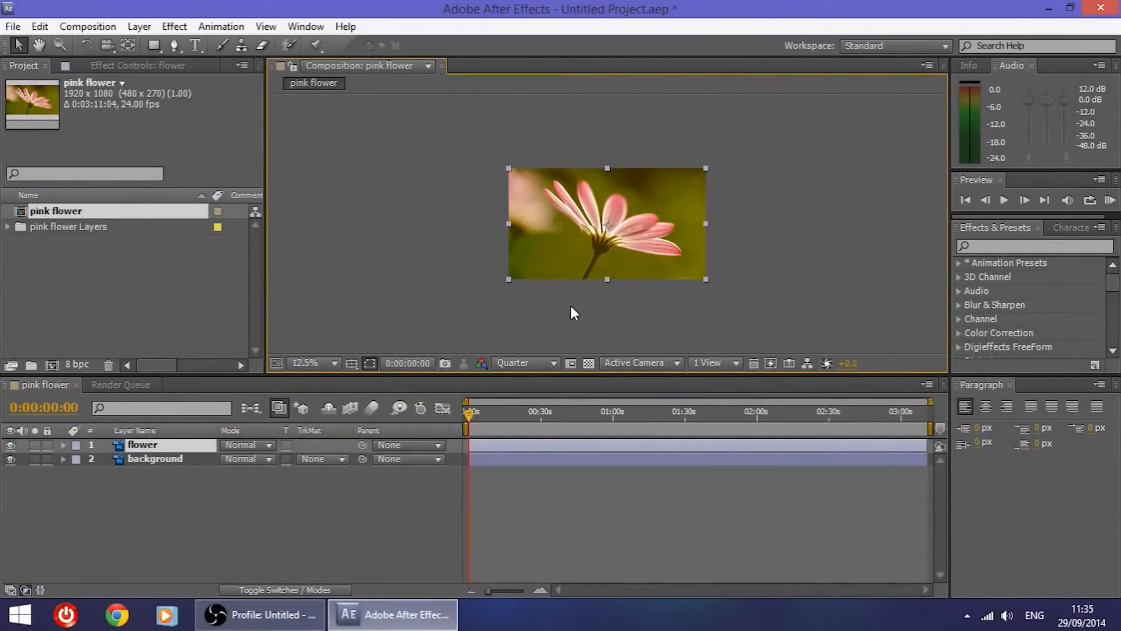
{"action": "scroll", "coordinate": [647, 250], "scroll_direction": "up", "scroll_amount": 1}
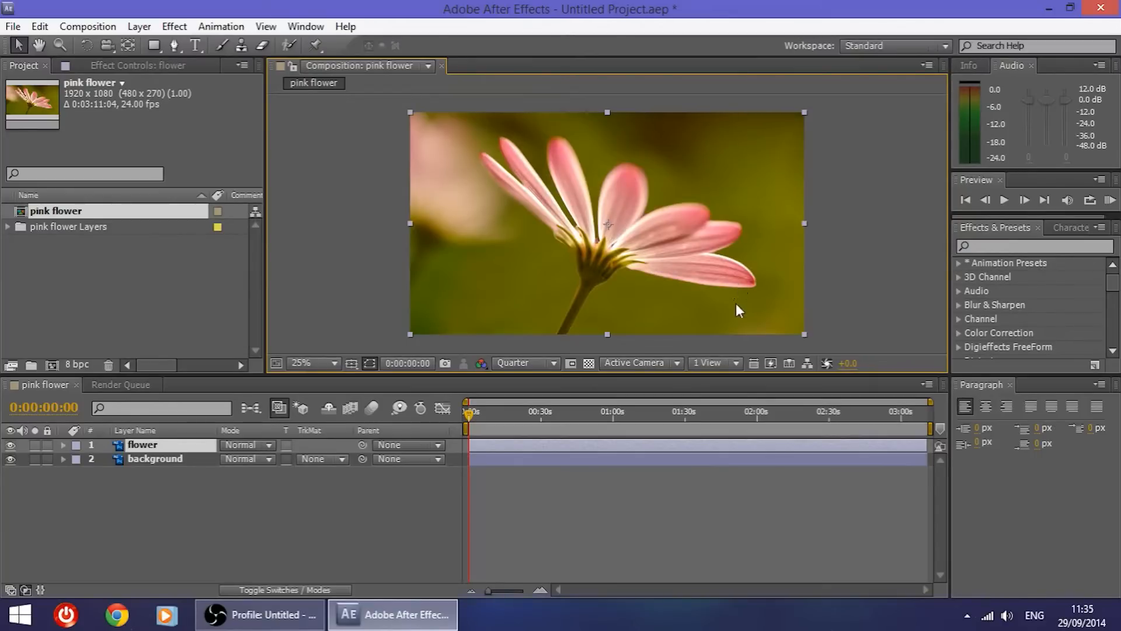
Examine the flower and background layers by selecting each in turn and toggling its visibility, leaving both visible and deselected
{"action": "left_click", "coordinate": [174, 488]}
{"action": "left_click", "coordinate": [141, 446]}
{"action": "left_click", "coordinate": [142, 460]}
{"action": "left_click", "coordinate": [141, 448]}
{"action": "left_click", "coordinate": [142, 460]}
{"action": "left_click", "coordinate": [142, 450]}
{"action": "left_click", "coordinate": [141, 455]}
{"action": "left_click", "coordinate": [140, 447]}
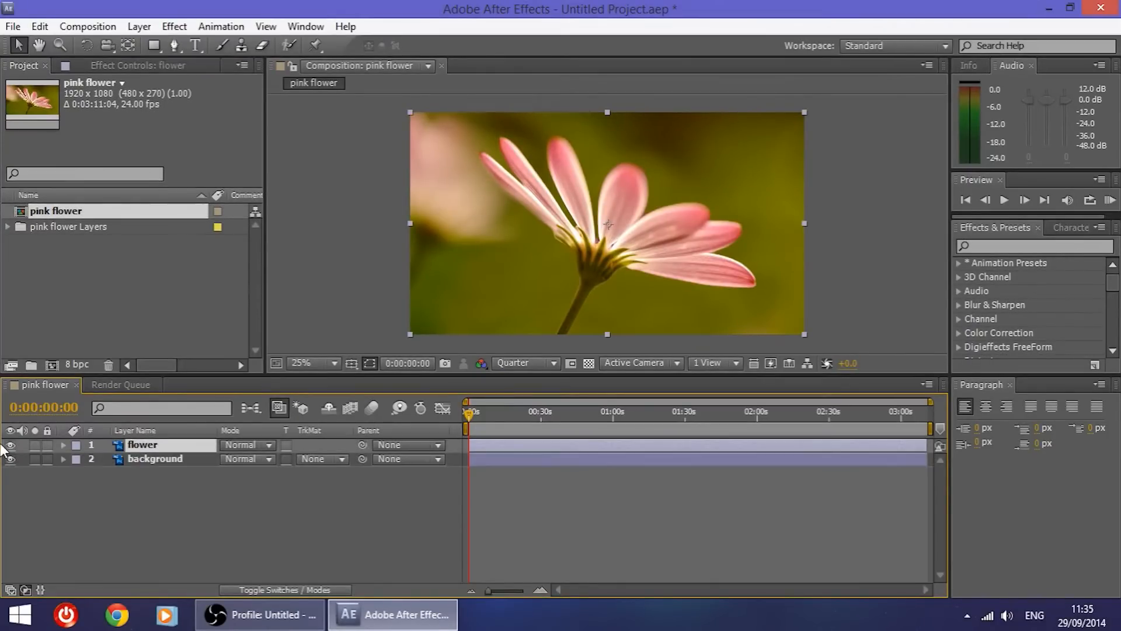
{"action": "left_click", "coordinate": [8, 448]}
{"action": "left_click", "coordinate": [8, 458]}
{"action": "left_click", "coordinate": [8, 458]}
{"action": "left_click", "coordinate": [9, 447]}
{"action": "left_click", "coordinate": [362, 501]}
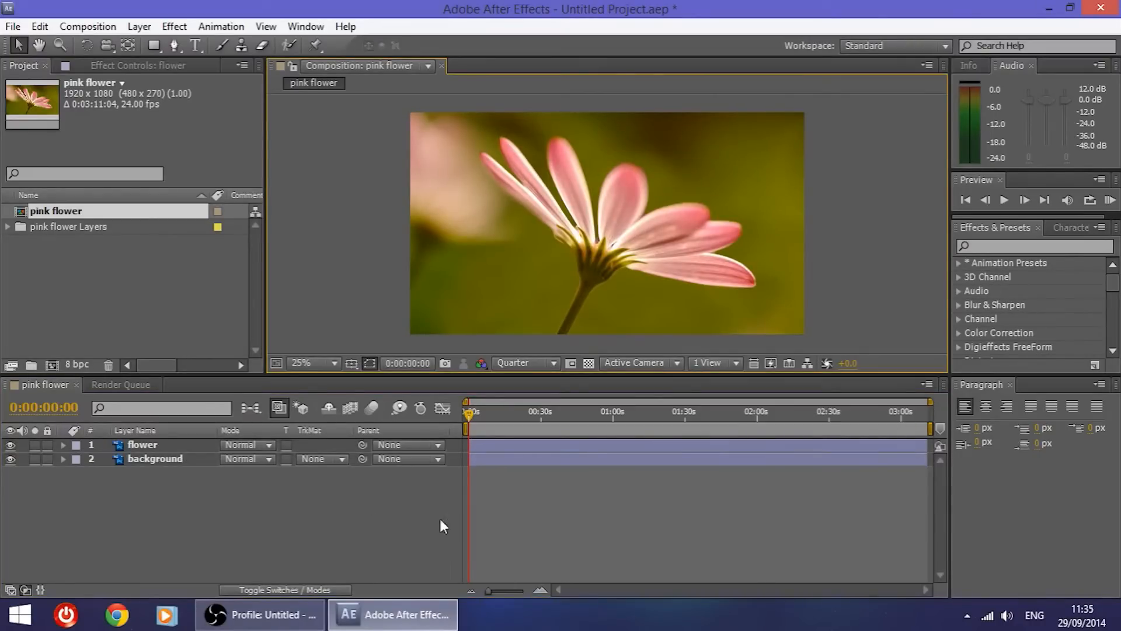
{"action": "left_click", "coordinate": [151, 446]}
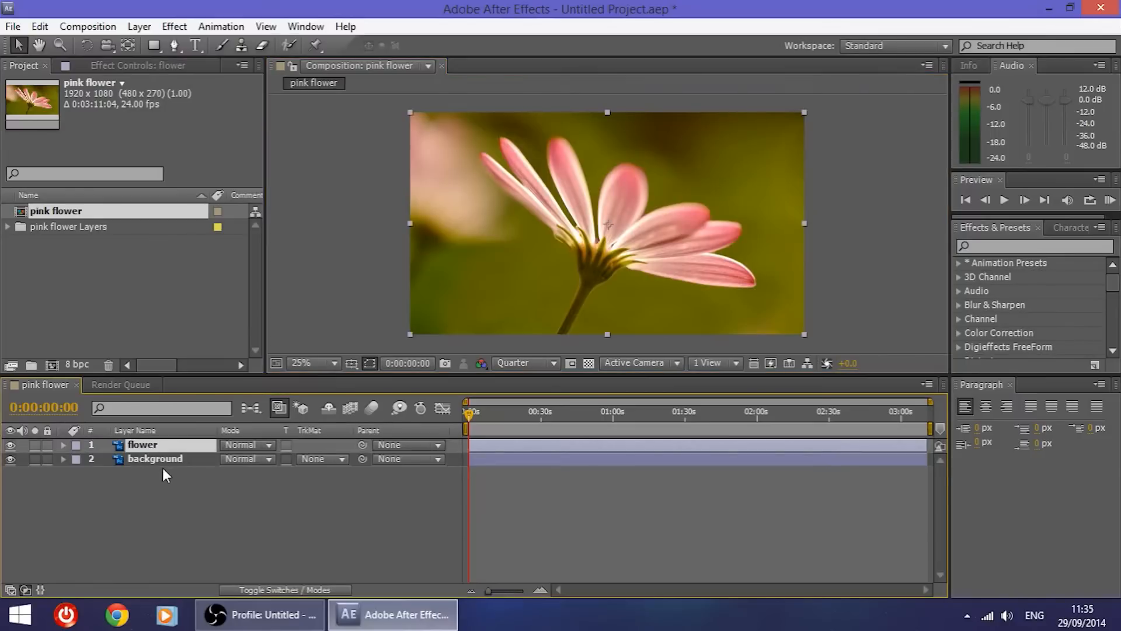
{"action": "left_click", "coordinate": [160, 461]}
{"action": "left_click", "coordinate": [174, 482]}
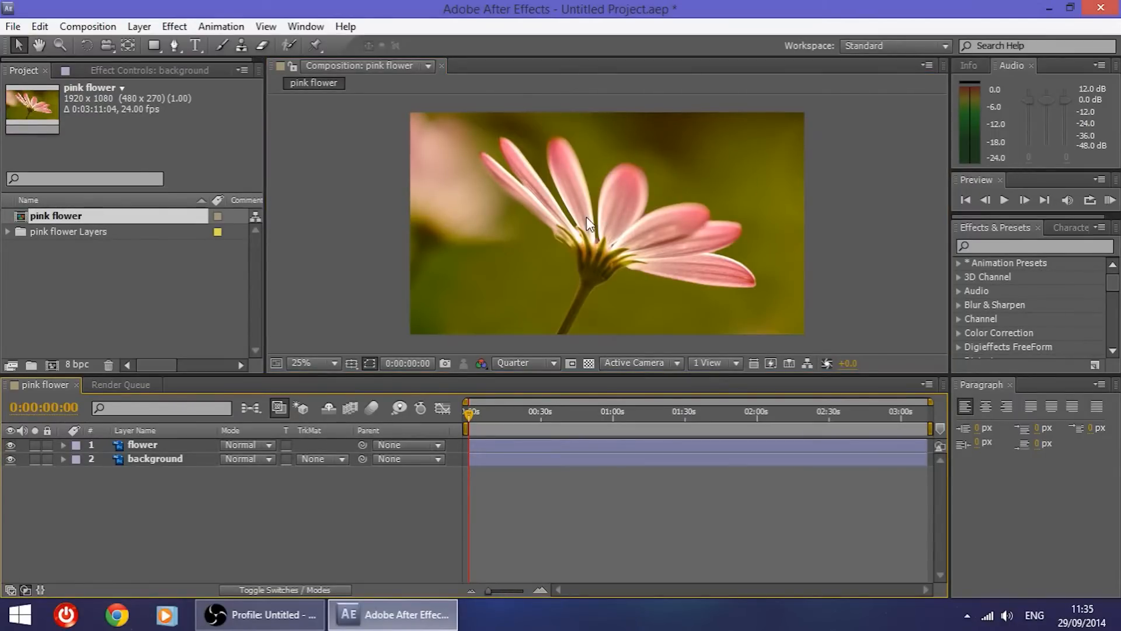
Display the layer switches and make both the flower and background layers 3D
{"action": "left_click", "coordinate": [278, 590]}
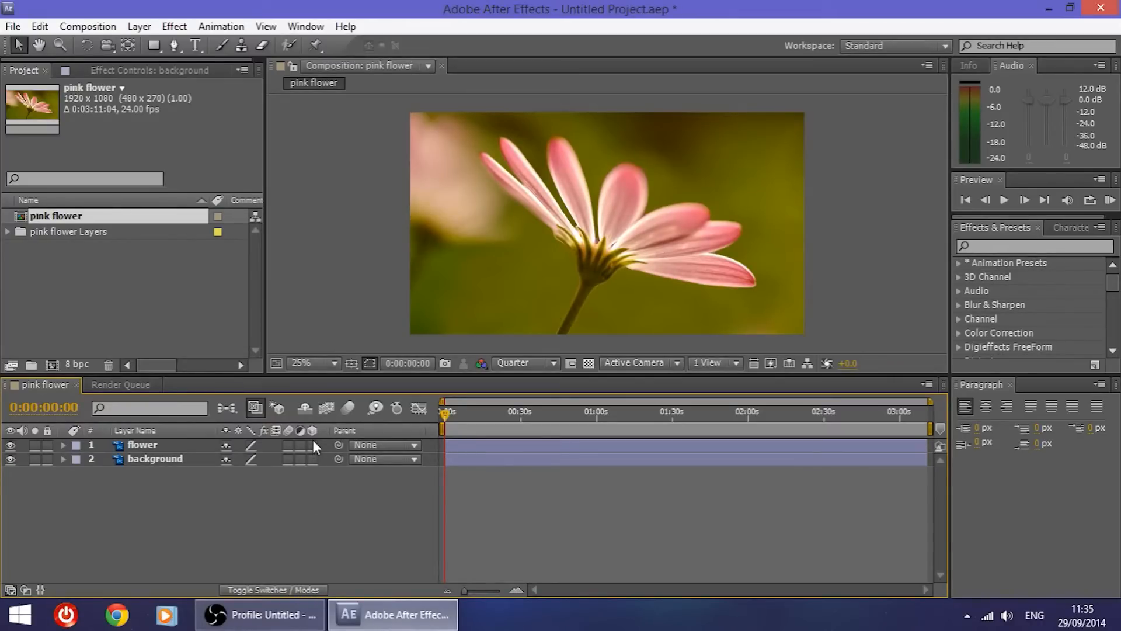
{"action": "left_click_drag", "start_coordinate": [313, 445], "coordinate": [313, 458]}
Rotate both 3D layers together about the vertical Y axis to view them nearly from the side, undoing the stray extra rotation
{"action": "key", "text": "w"}
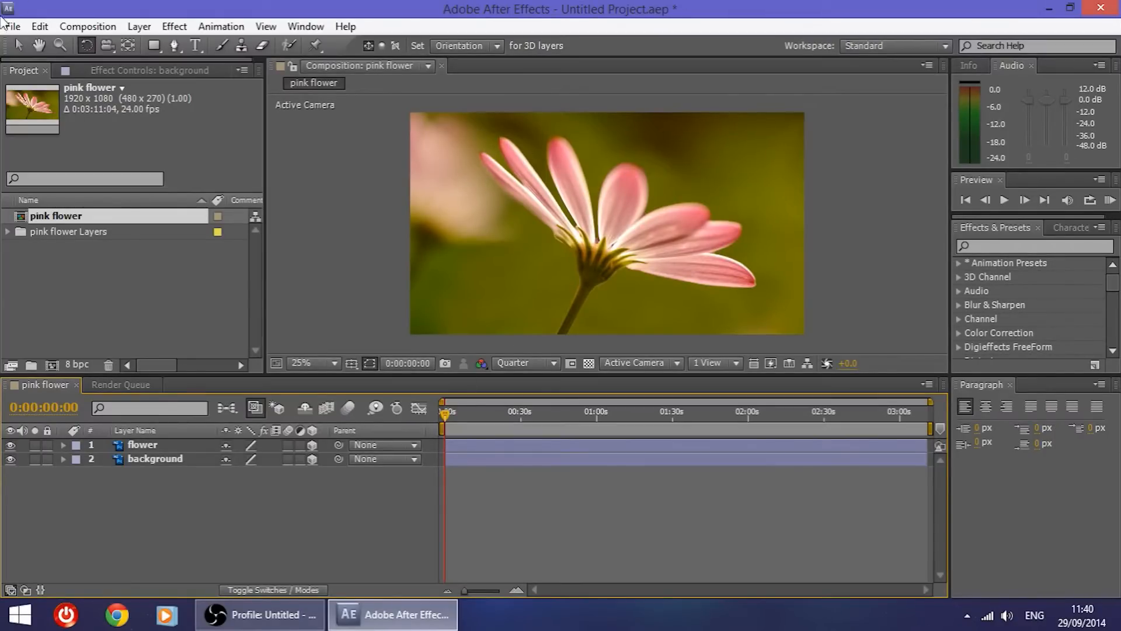
{"action": "left_click", "coordinate": [16, 49]}
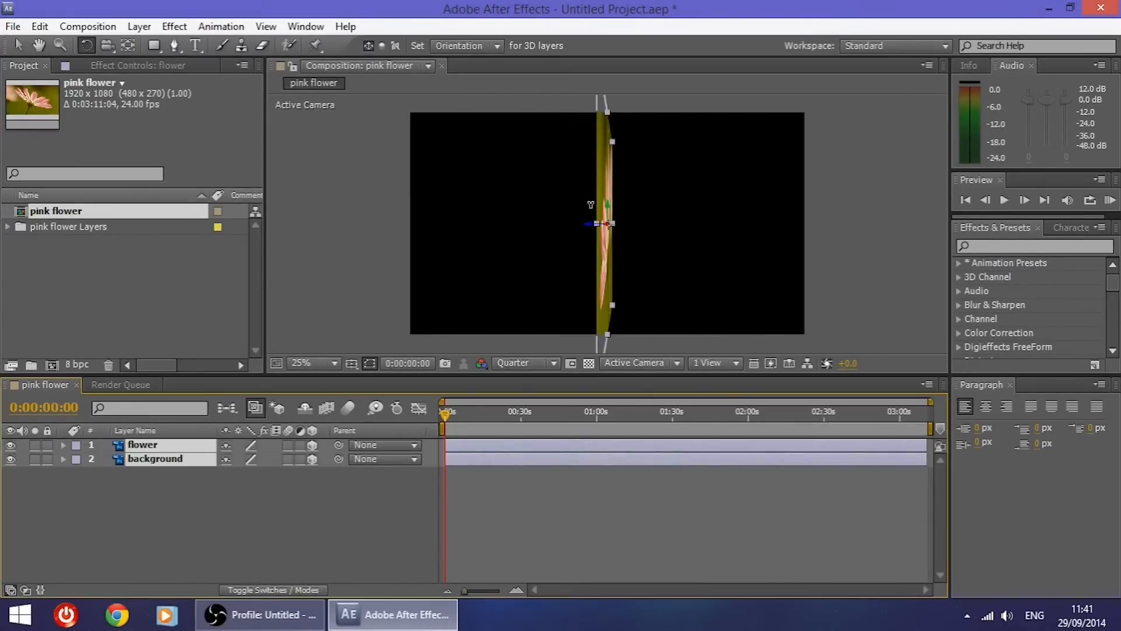
{"action": "left_click_drag", "start_coordinate": [589, 203], "coordinate": [603, 207]}
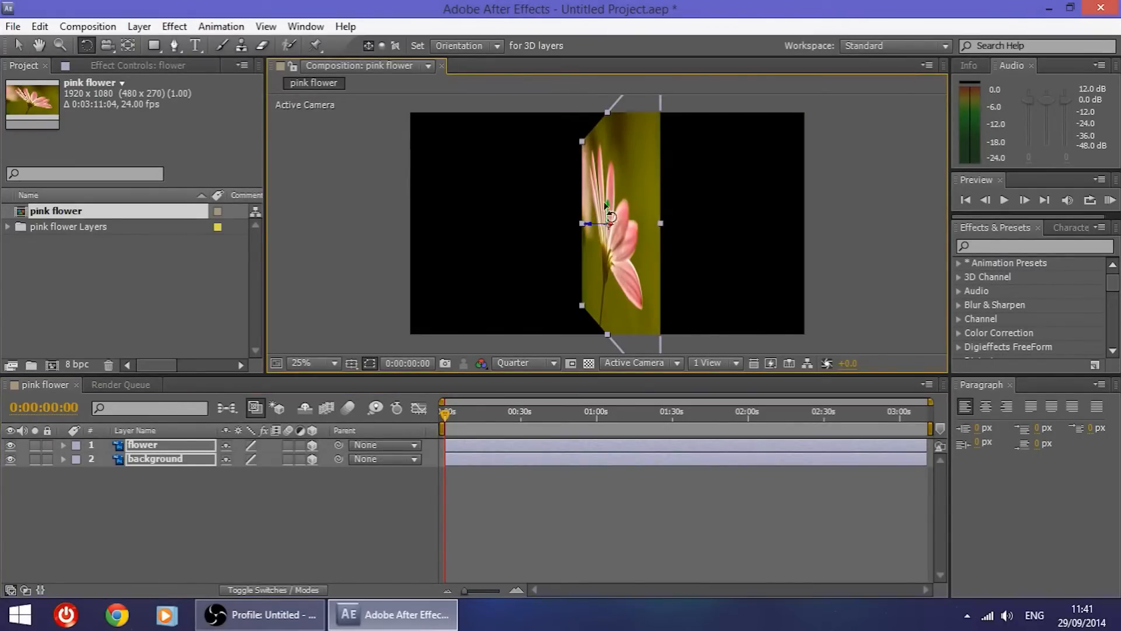
{"action": "left_click_drag", "start_coordinate": [590, 223], "coordinate": [535, 223]}
{"action": "key", "text": "ctrl+z"}
Move only the flower layer along its Z axis away from the background to demonstrate the gap between the layers
{"action": "left_click", "coordinate": [163, 443]}
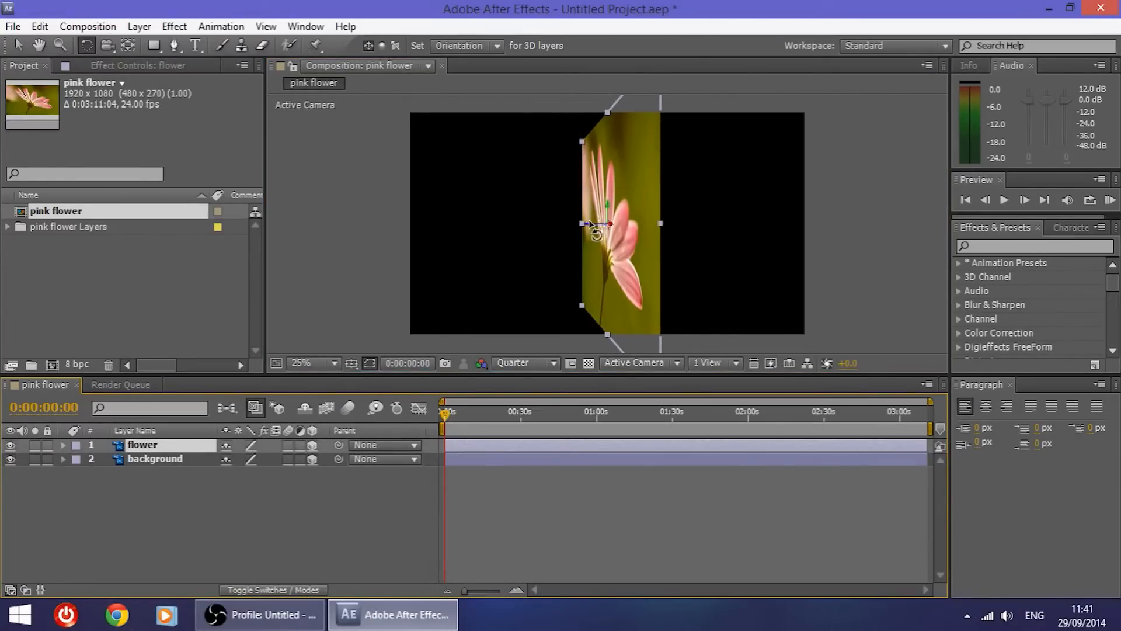
{"action": "left_click_drag", "start_coordinate": [589, 223], "coordinate": [565, 225]}
{"action": "key", "text": "ctrl+z"}
{"action": "left_click", "coordinate": [21, 44]}
{"action": "left_click_drag", "start_coordinate": [591, 226], "coordinate": [560, 225]}
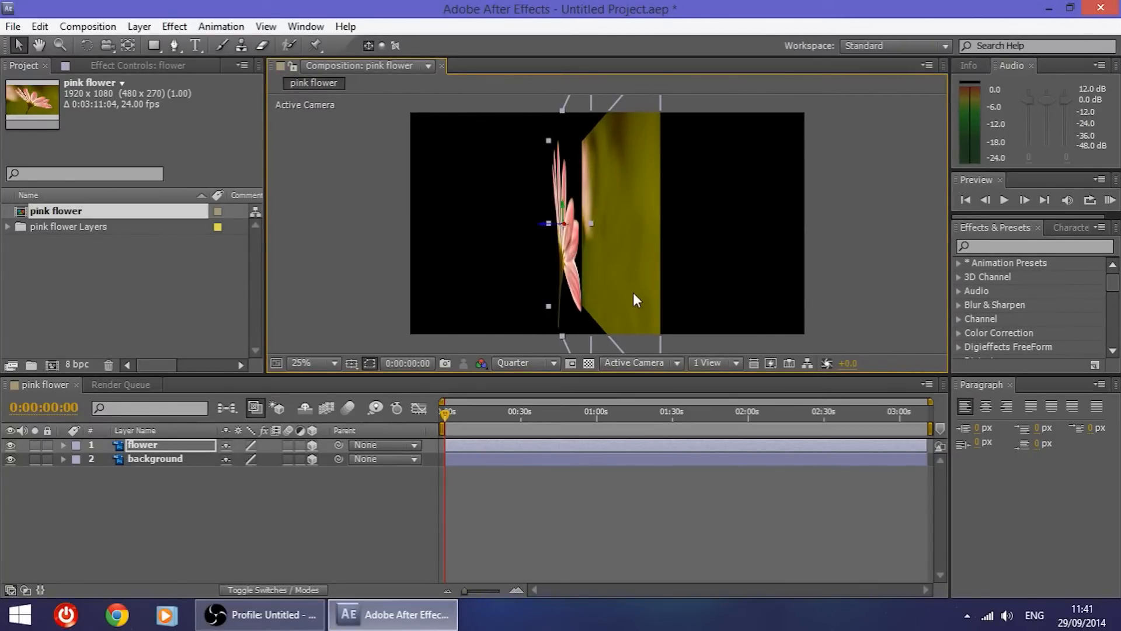
Undo the flower layer's depth move and the rotation of both layers, leaving nothing selected
{"action": "left_click", "coordinate": [194, 474]}
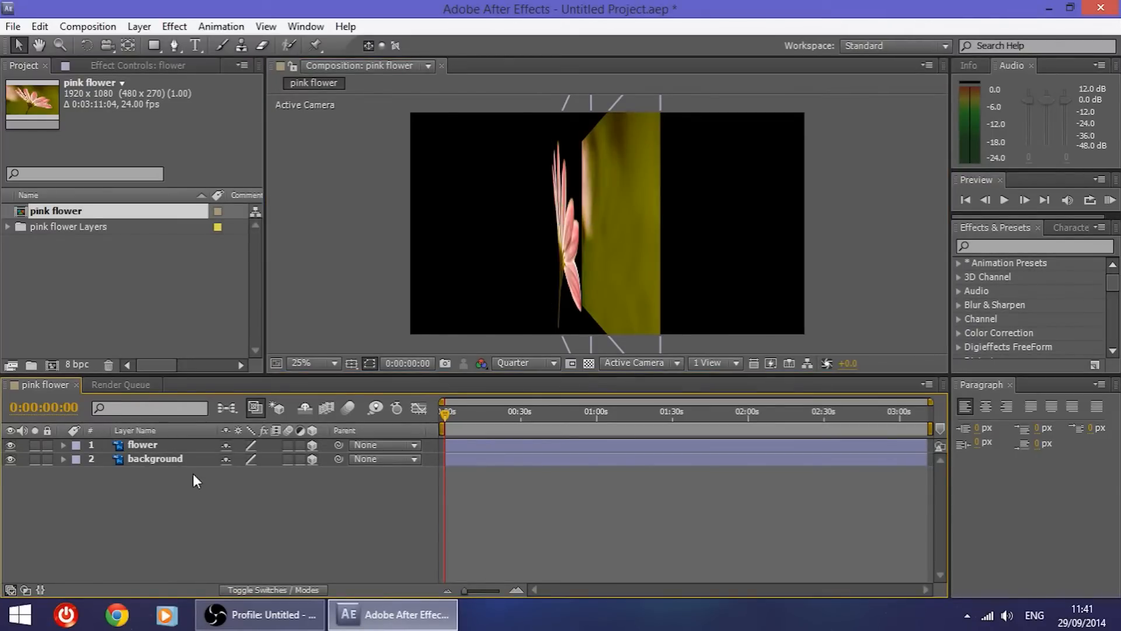
{"action": "key", "text": "ctrl+z"}
{"action": "key", "text": "ctrl+z"}
{"action": "left_click", "coordinate": [807, 199]}
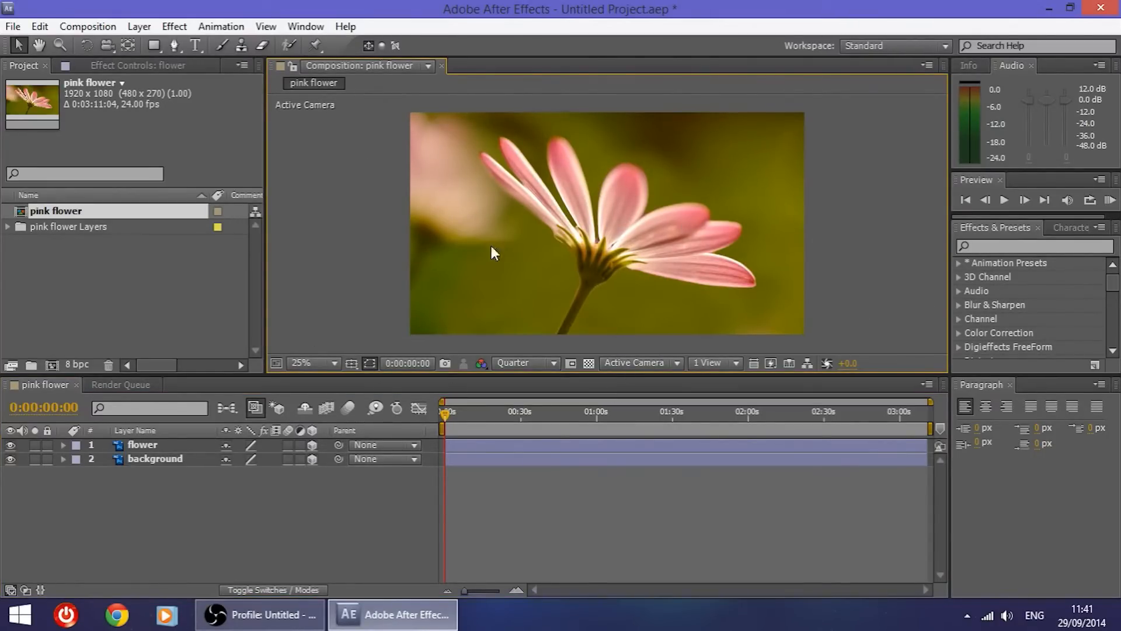
Move the flower layer along its Z axis towards the camera in two passes, and deselect it
{"action": "left_click", "coordinate": [652, 180]}
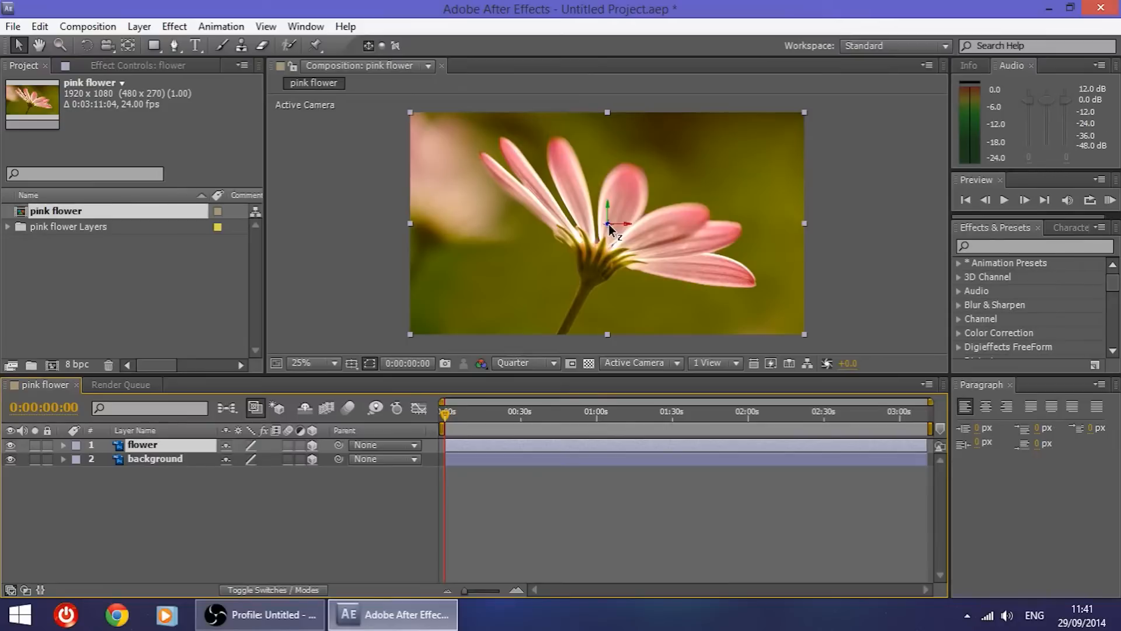
{"action": "left_click_drag", "start_coordinate": [609, 228], "coordinate": [664, 237]}
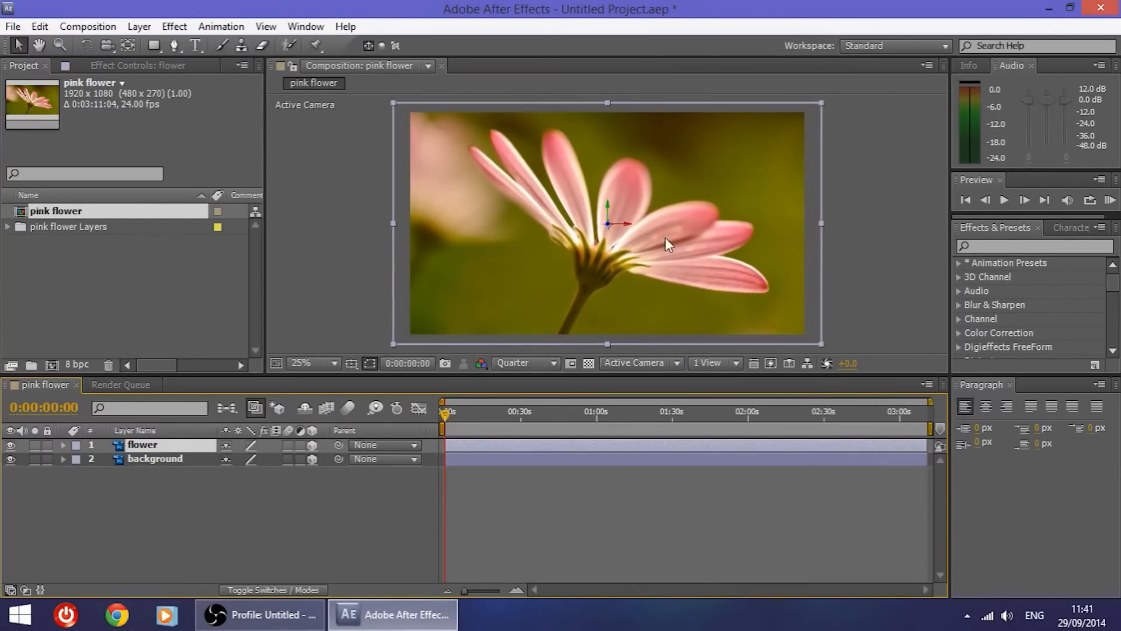
{"action": "left_click", "coordinate": [871, 215]}
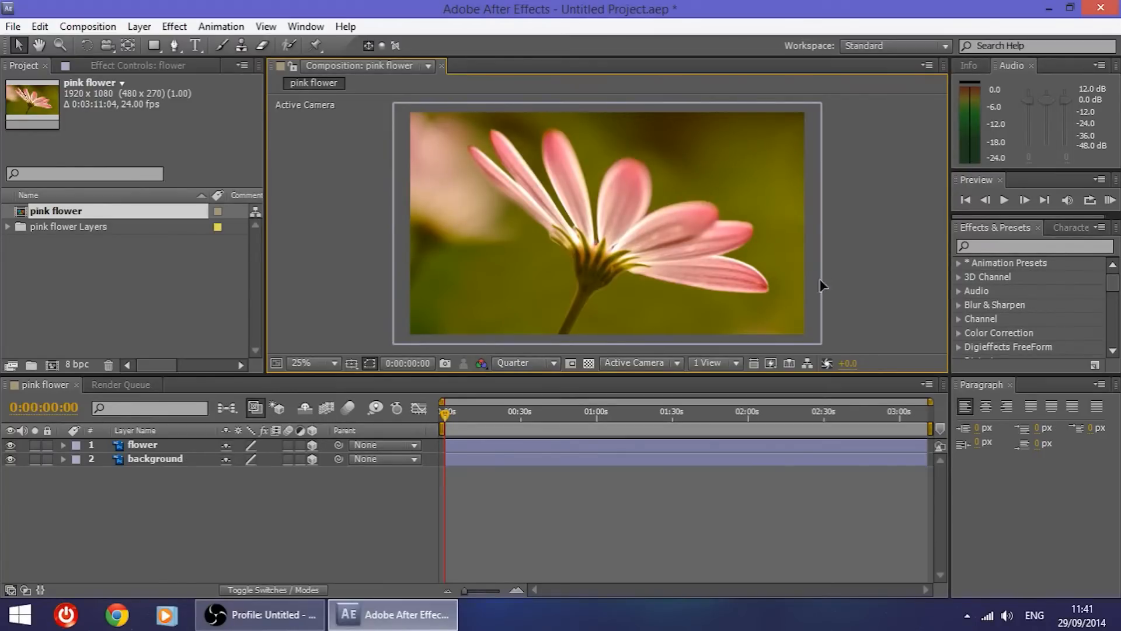
{"action": "left_click", "coordinate": [491, 105]}
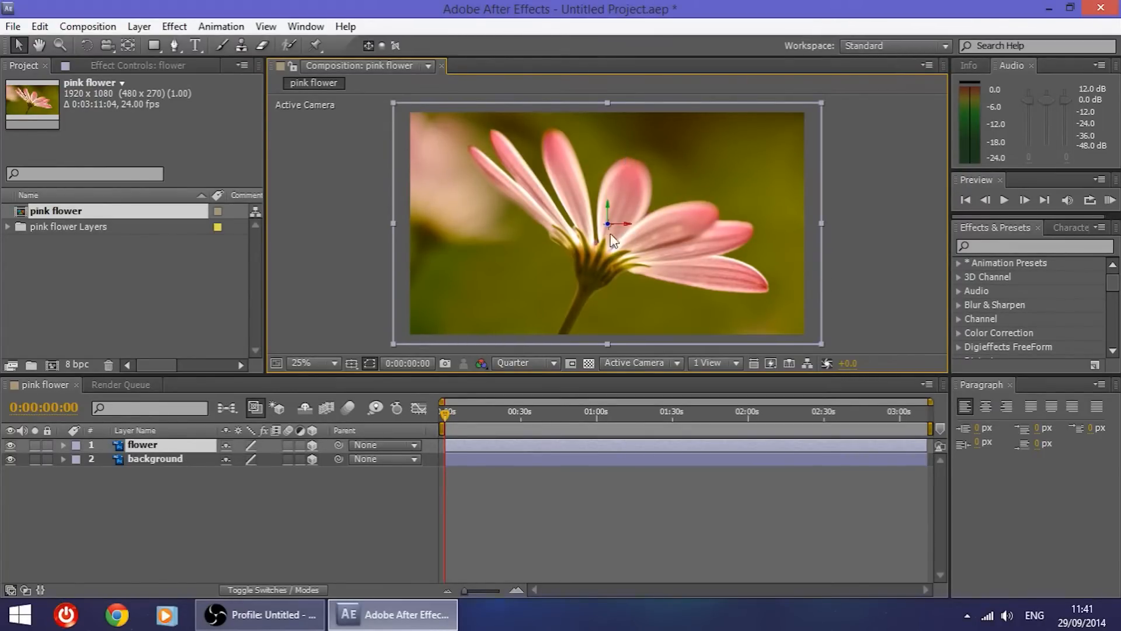
{"action": "left_click_drag", "start_coordinate": [607, 223], "coordinate": [647, 229]}
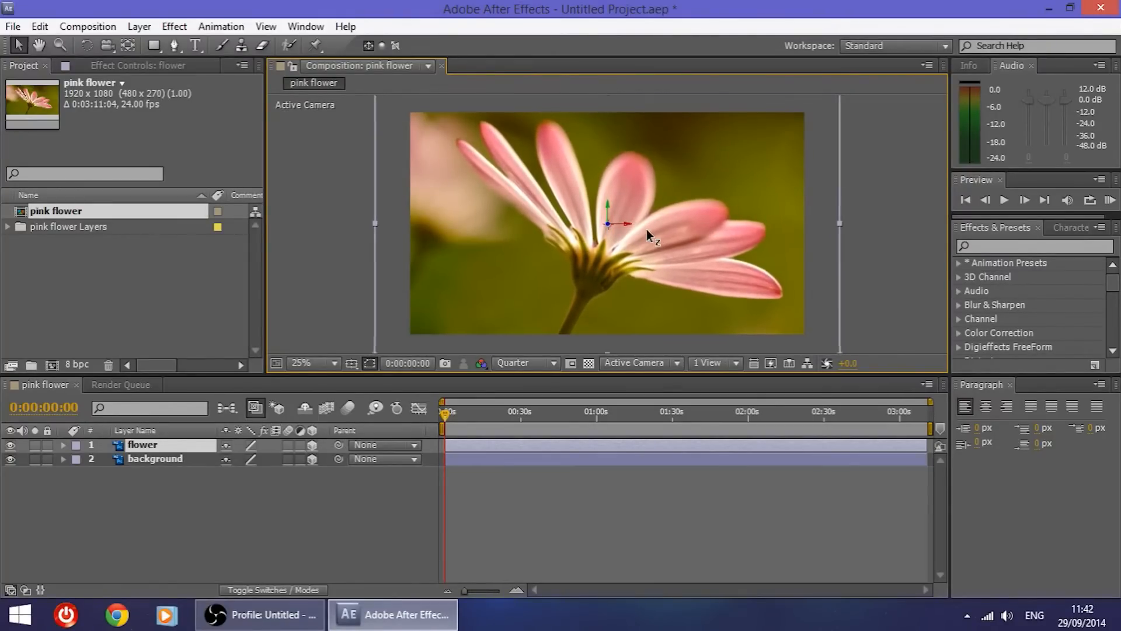
{"action": "left_click", "coordinate": [885, 249]}
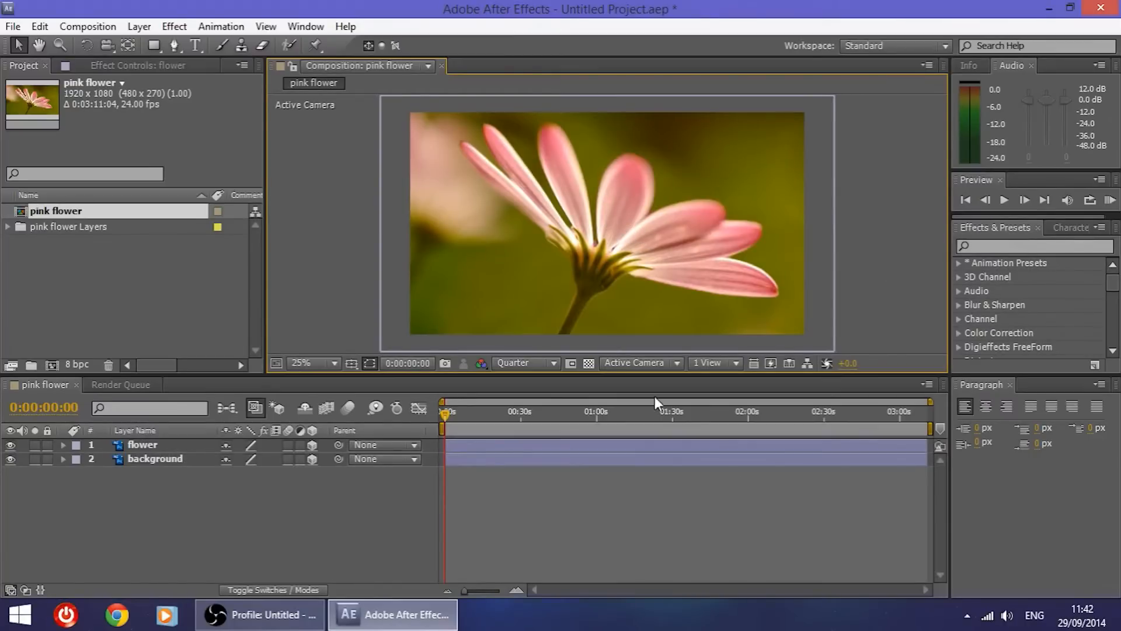
Move the flower layer back and forth along its Z axis to compare its depth with the background, and deselect it
{"action": "left_click", "coordinate": [634, 199]}
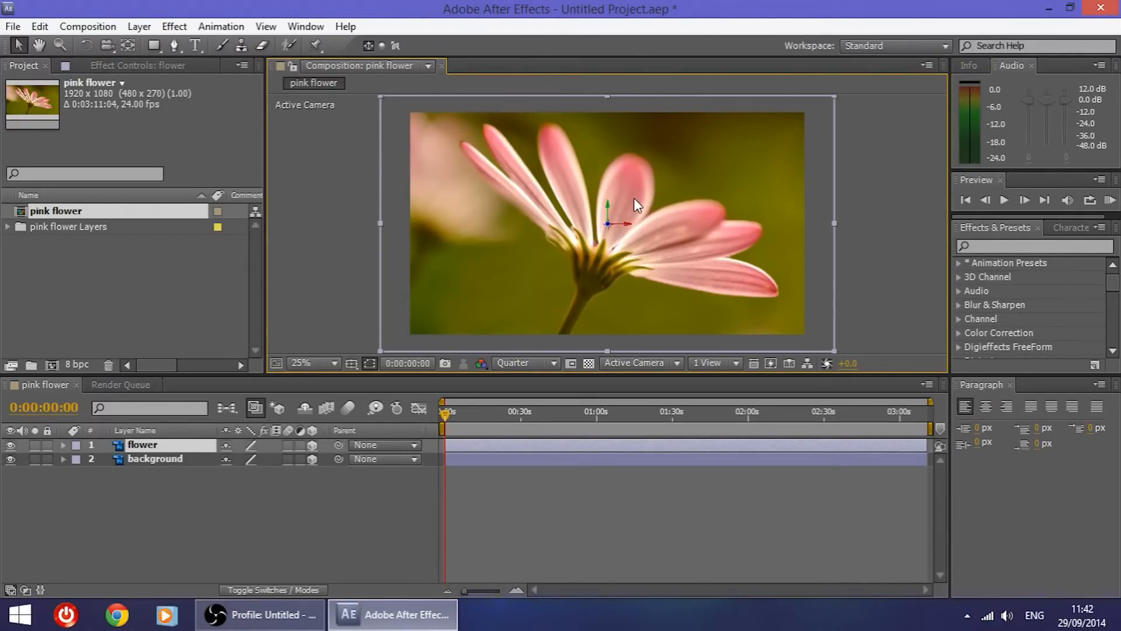
{"action": "left_click_drag", "start_coordinate": [684, 237], "coordinate": [696, 259]}
{"action": "left_click_drag", "start_coordinate": [606, 226], "coordinate": [693, 248]}
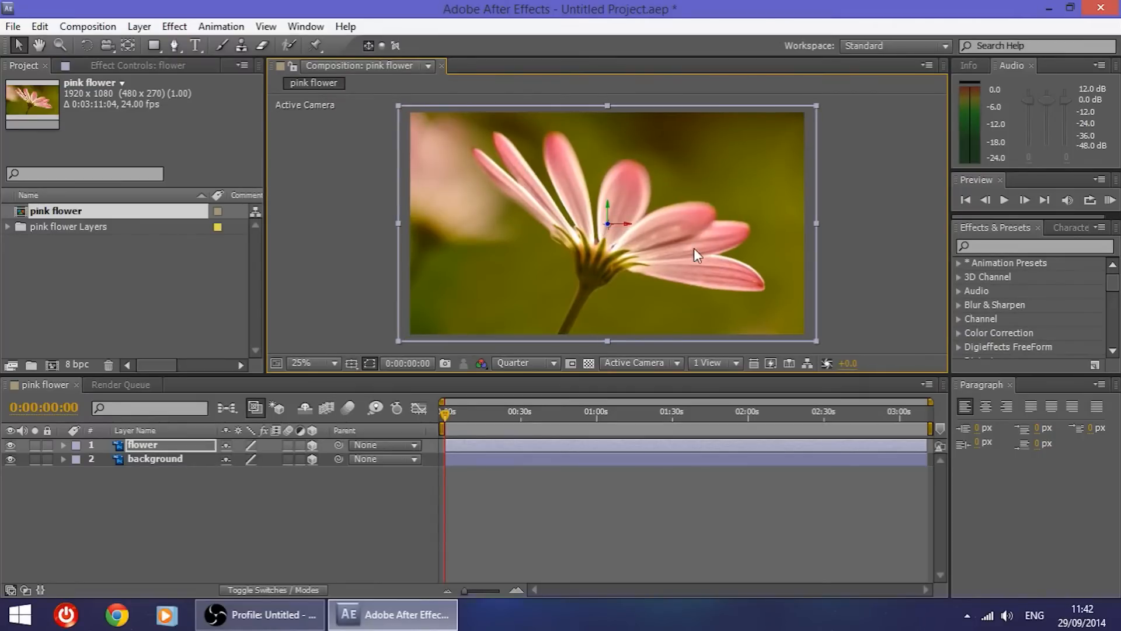
{"action": "left_click", "coordinate": [849, 250]}
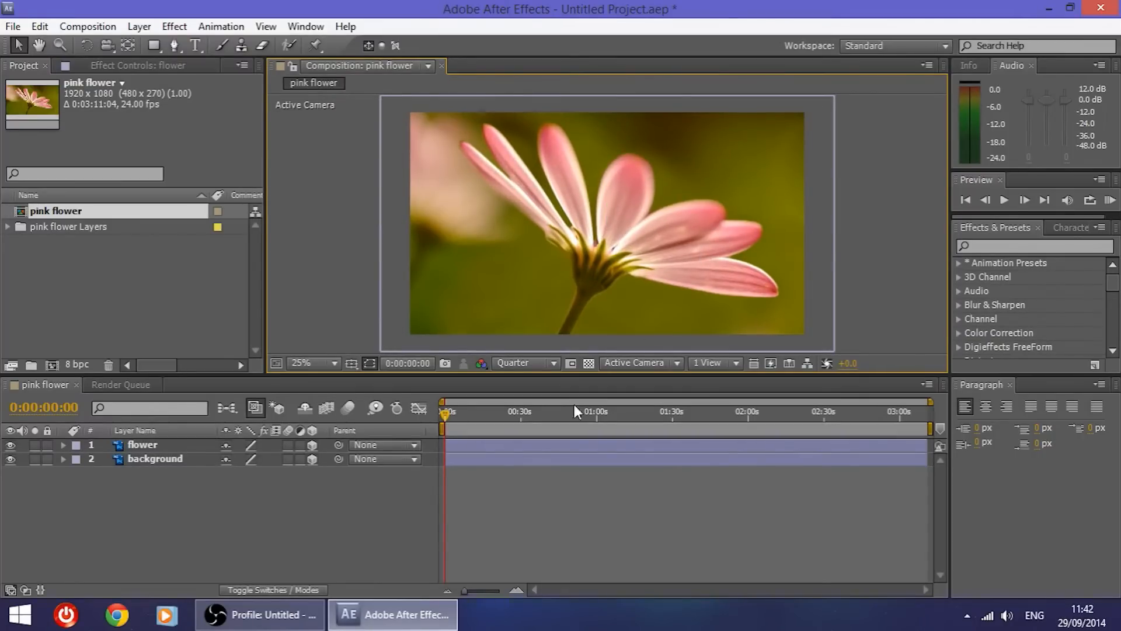
{"action": "left_click", "coordinate": [454, 444]}
{"action": "left_click", "coordinate": [459, 455]}
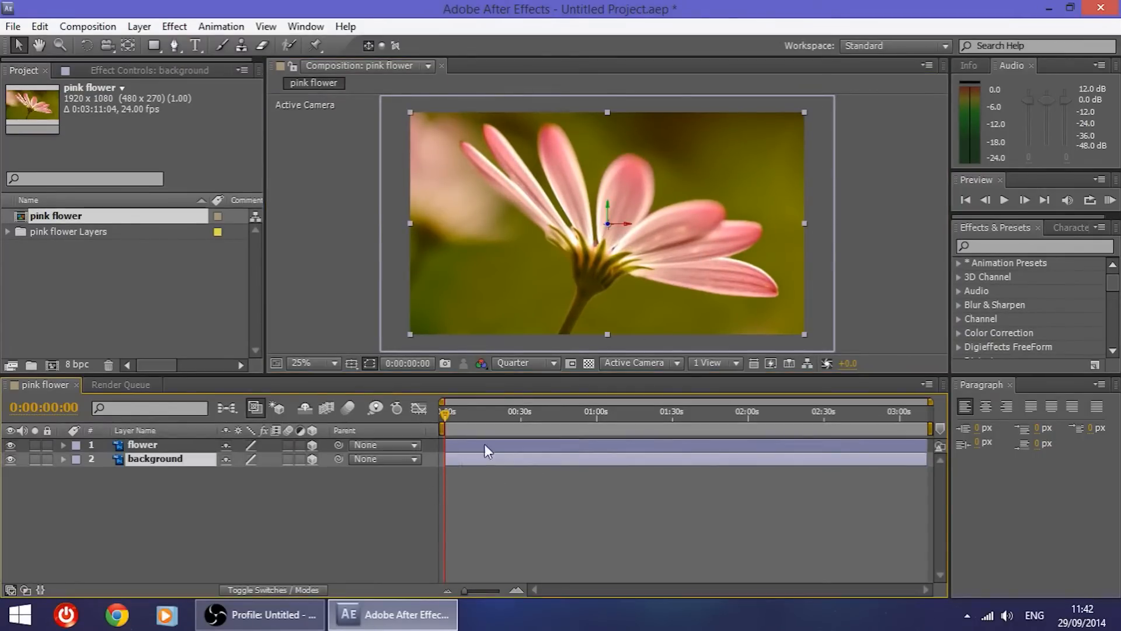
{"action": "left_click", "coordinate": [853, 237]}
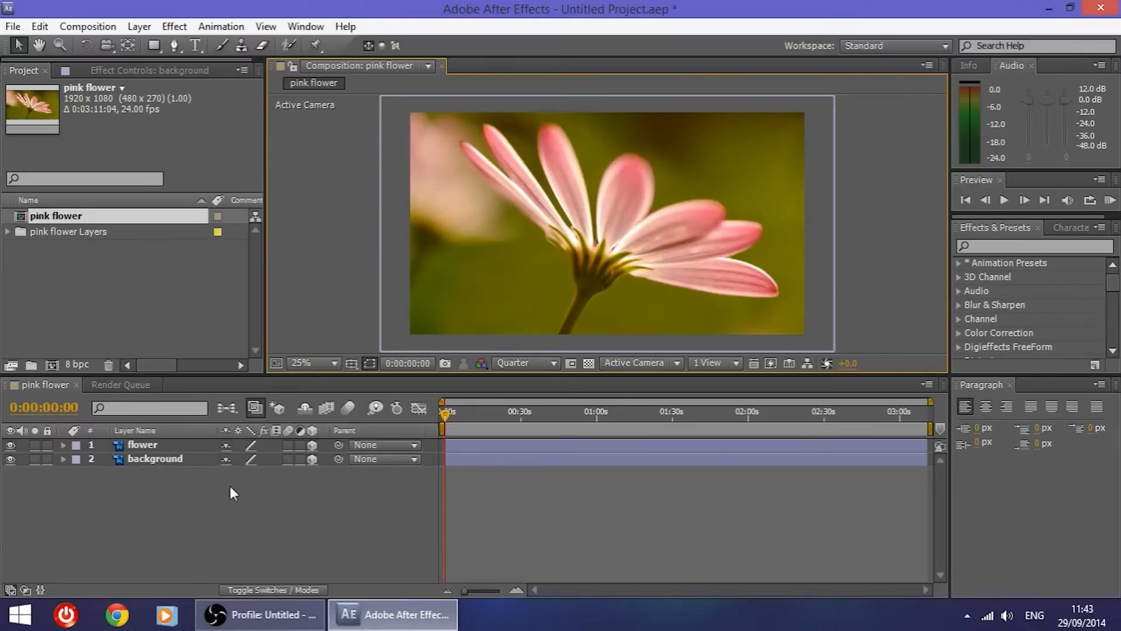
Try shifting the background layer sideways to check the composition's edge coverage, and undo the move
{"action": "left_click", "coordinate": [154, 447]}
{"action": "left_click", "coordinate": [156, 461]}
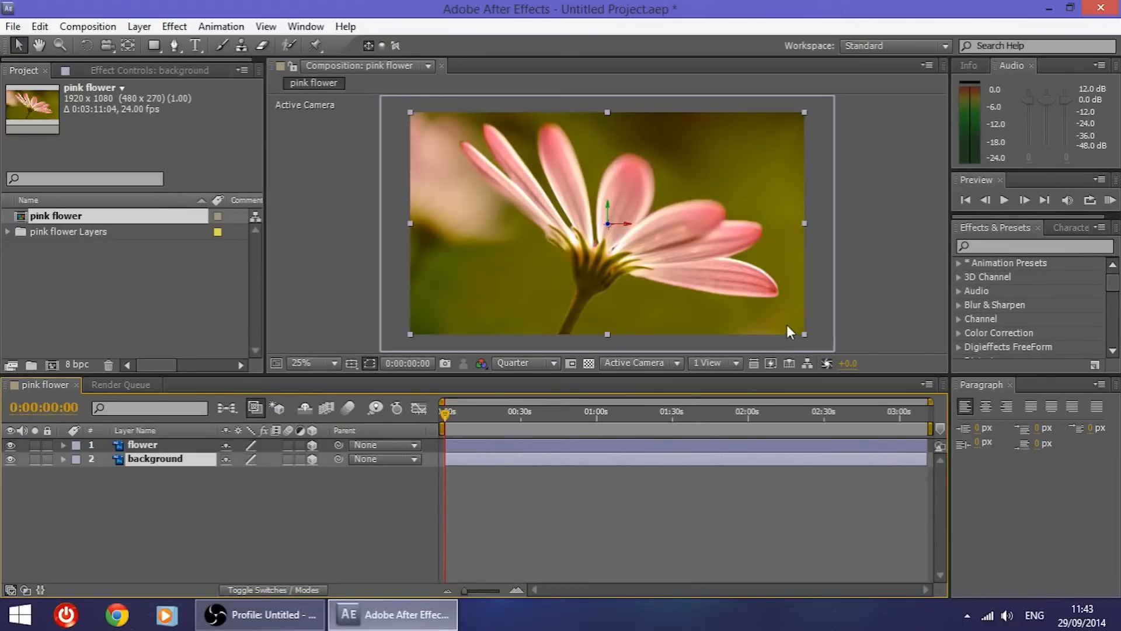
{"action": "left_click_drag", "start_coordinate": [774, 324], "coordinate": [750, 322]}
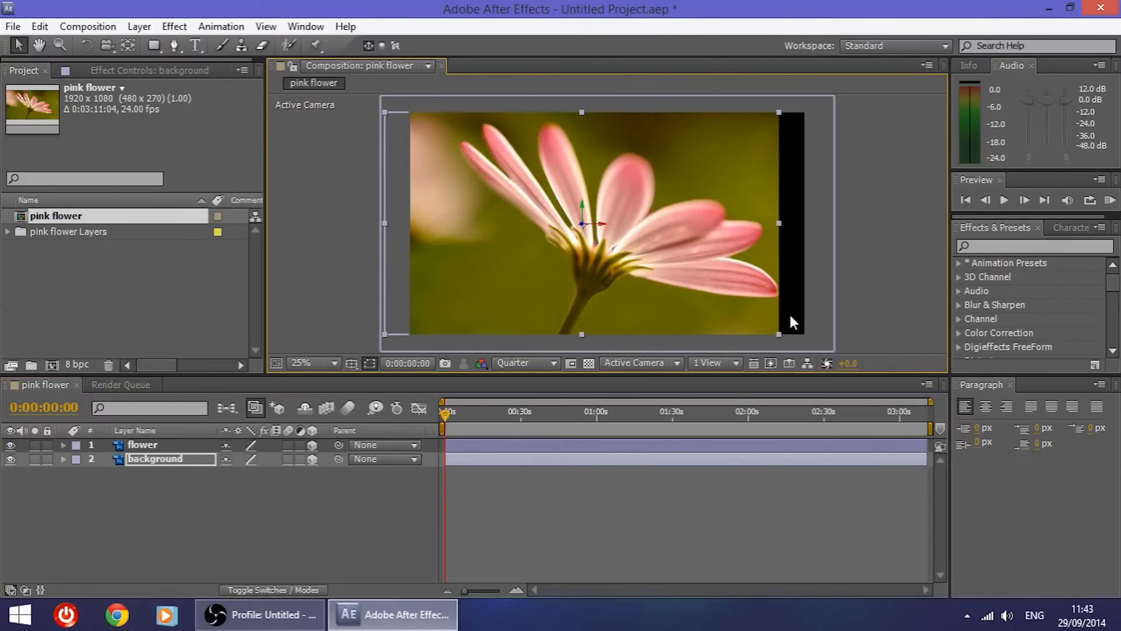
{"action": "key", "text": "ctrl+z"}
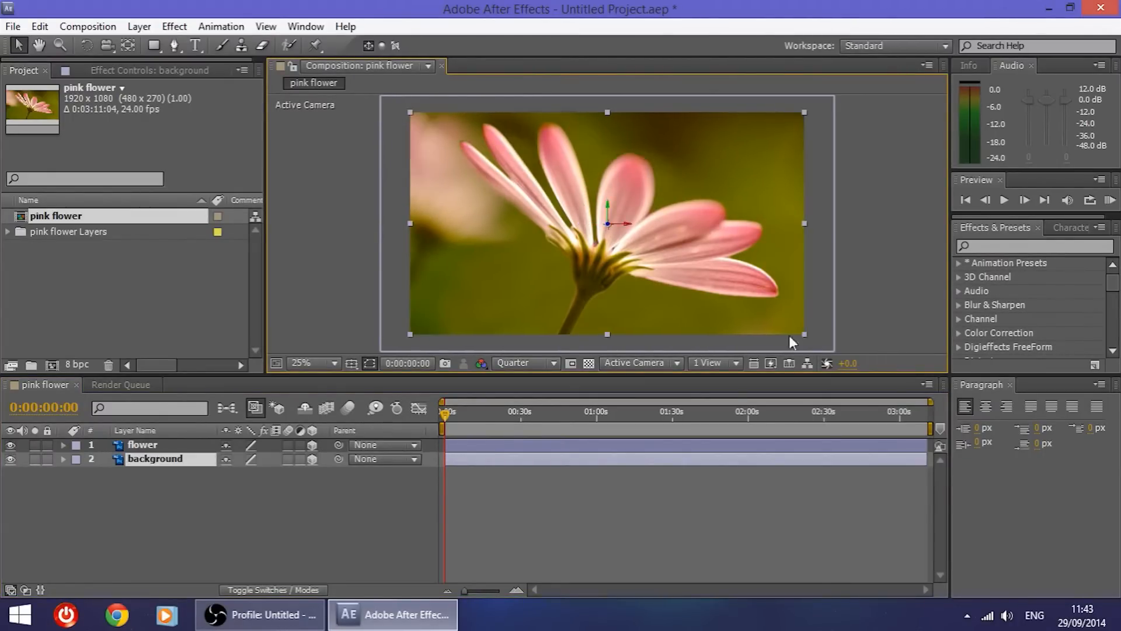
Enlarge the background layer to about the flower layer's outline size and offset it horizontally to X 1088, with the frame still fully covered
{"action": "left_click_drag", "start_coordinate": [805, 335], "coordinate": [837, 352]}
{"action": "left_click_drag", "start_coordinate": [820, 289], "coordinate": [763, 288]}
{"action": "key", "text": "ctrl+z"}
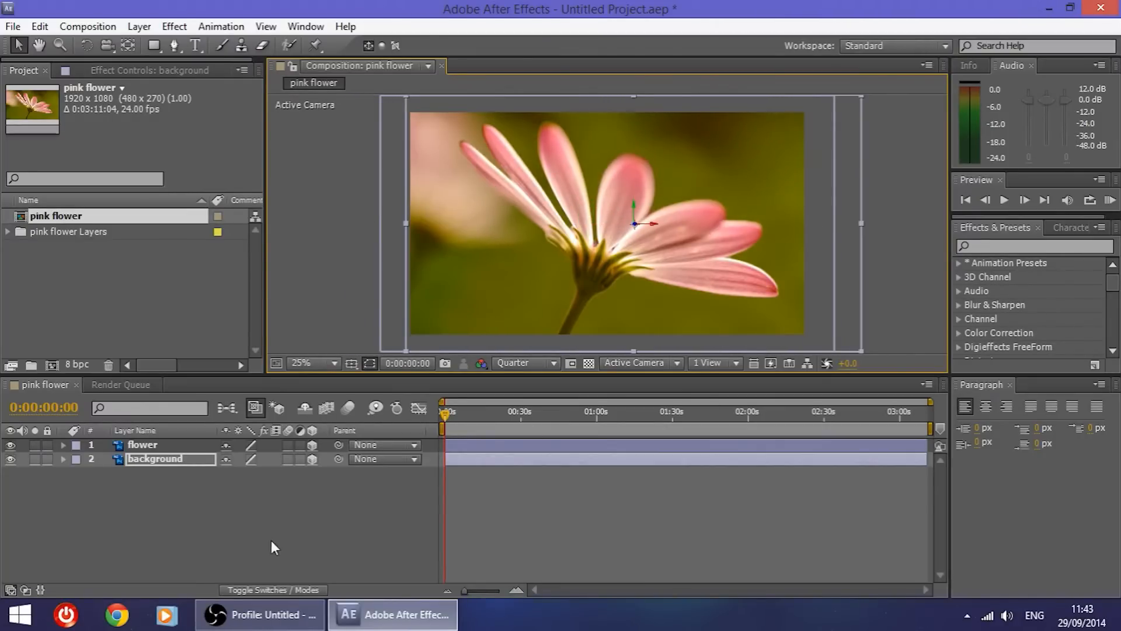
Reveal the background layer's Position property and enable its keyframing at 0:00:00:00 on a closer timeline scale
{"action": "key", "text": "Return"}
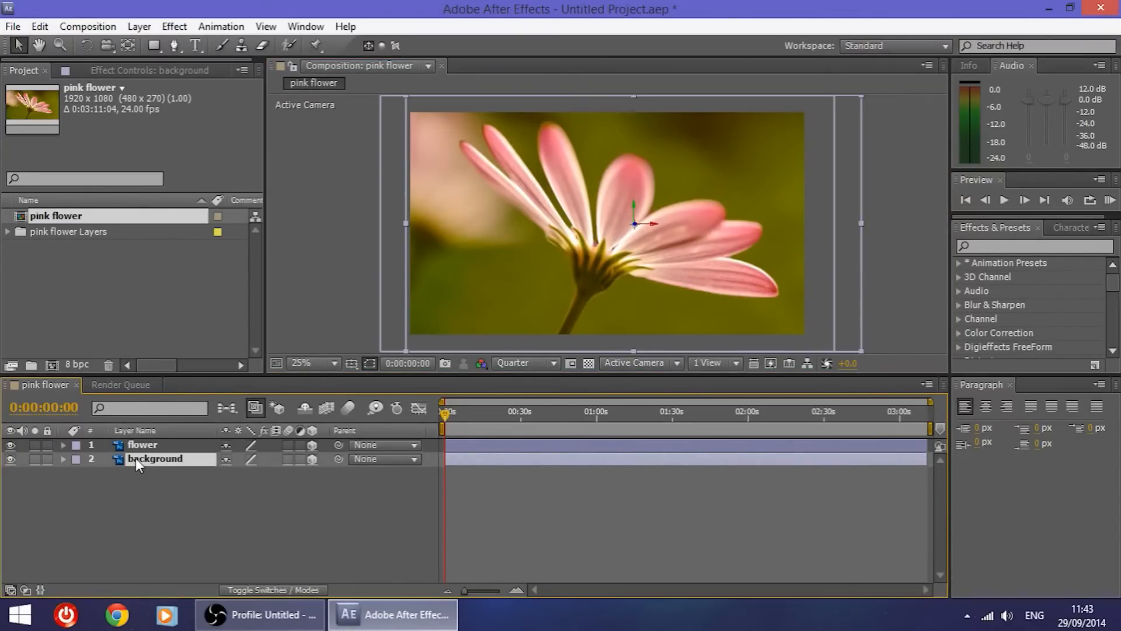
{"action": "key", "text": "p"}
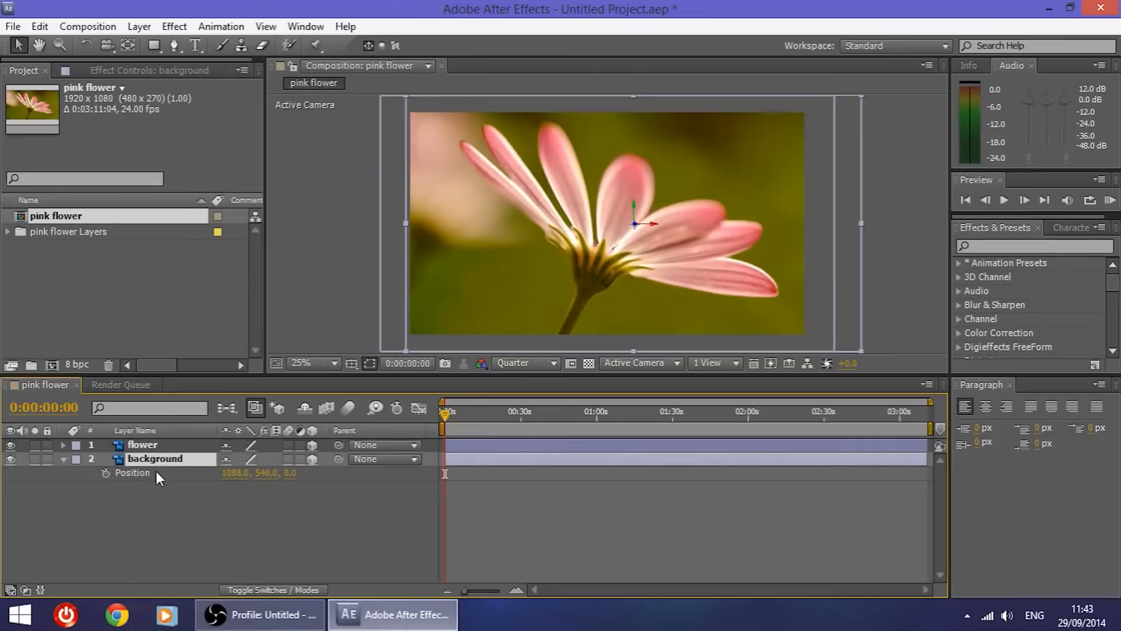
{"action": "key", "text": "equal"}
{"action": "key", "text": "equal"}
{"action": "key", "text": "equal"}
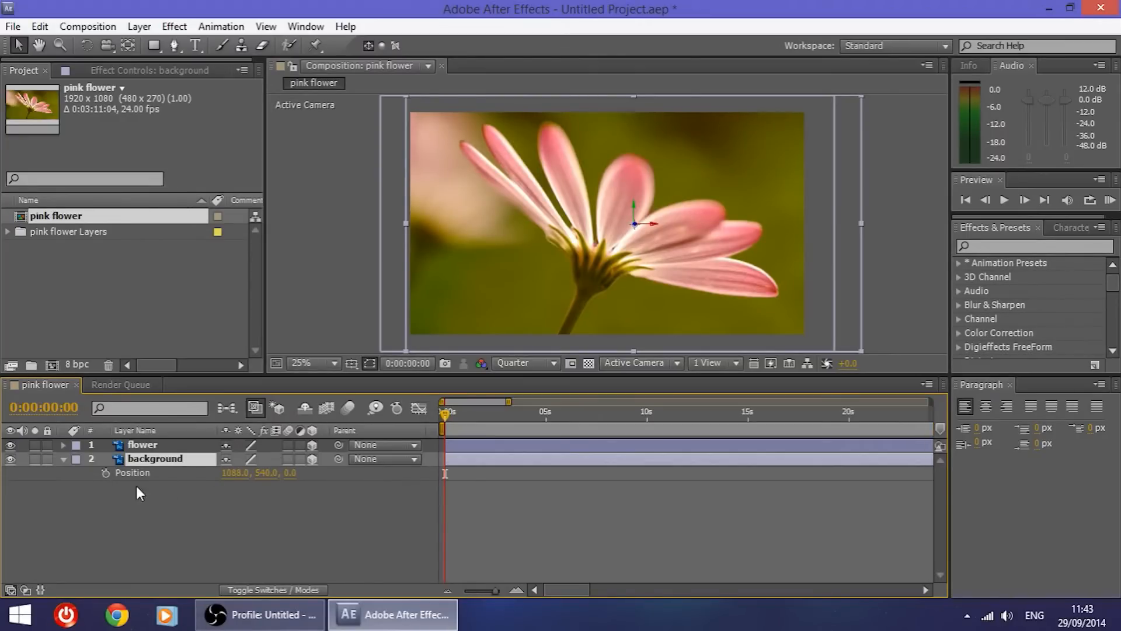
{"action": "left_click", "coordinate": [106, 473]}
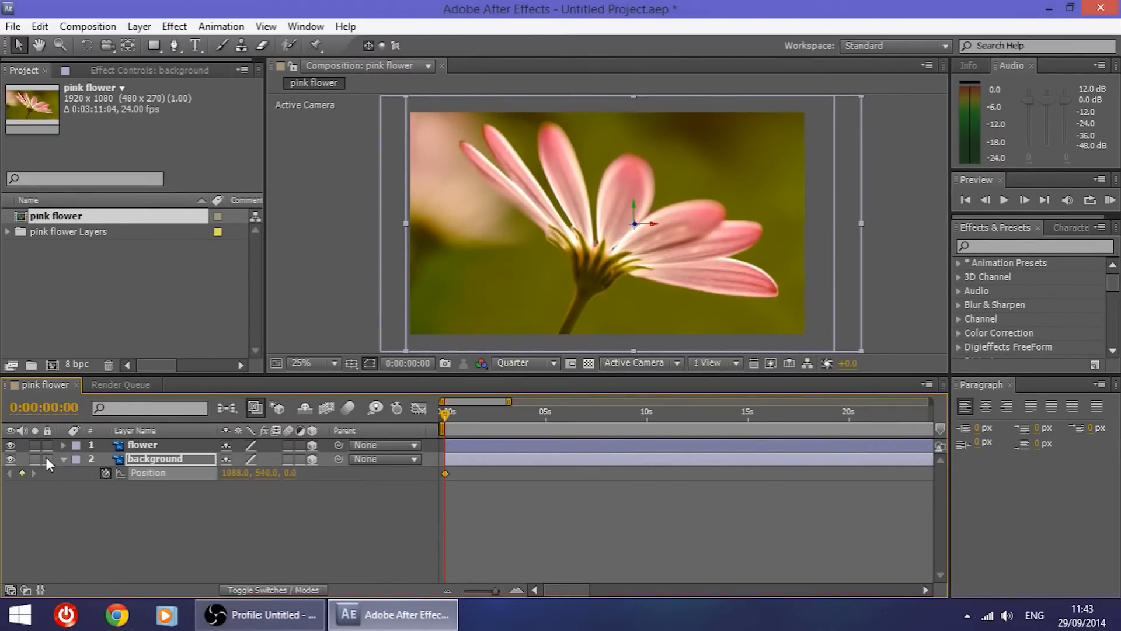
Keyframe the background layer's Position at 0:00:05:01 by shifting it left to X 832, and preview the motion
{"action": "left_click_drag", "start_coordinate": [441, 411], "coordinate": [552, 418]}
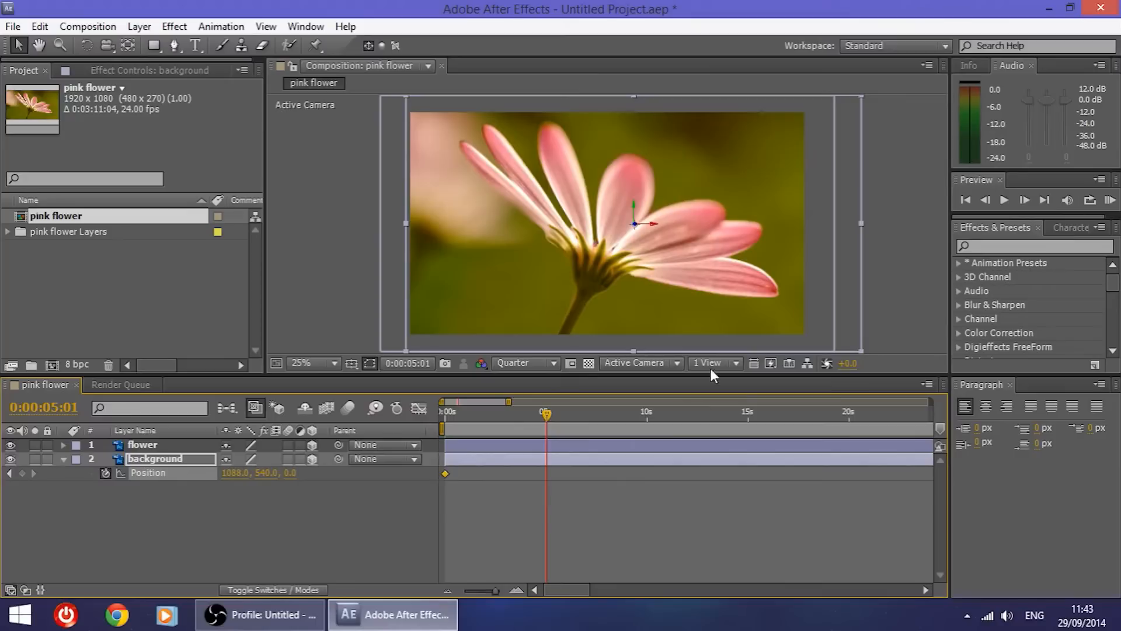
{"action": "left_click_drag", "start_coordinate": [849, 296], "coordinate": [795, 291]}
{"action": "left_click_drag", "start_coordinate": [585, 416], "coordinate": [420, 402]}
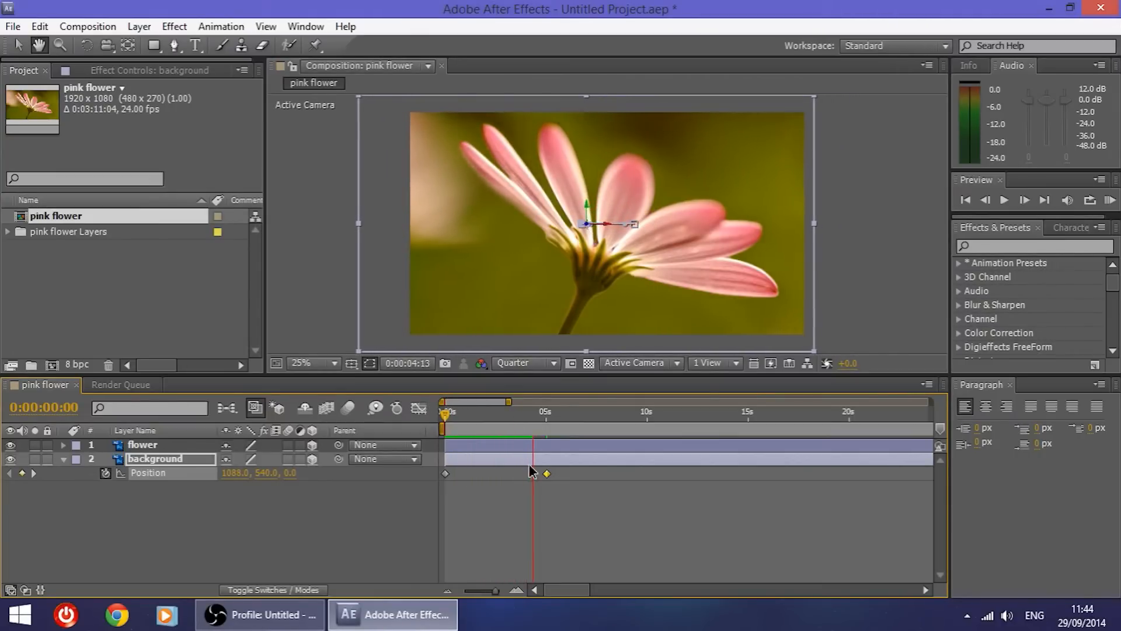
{"action": "key", "text": "space"}
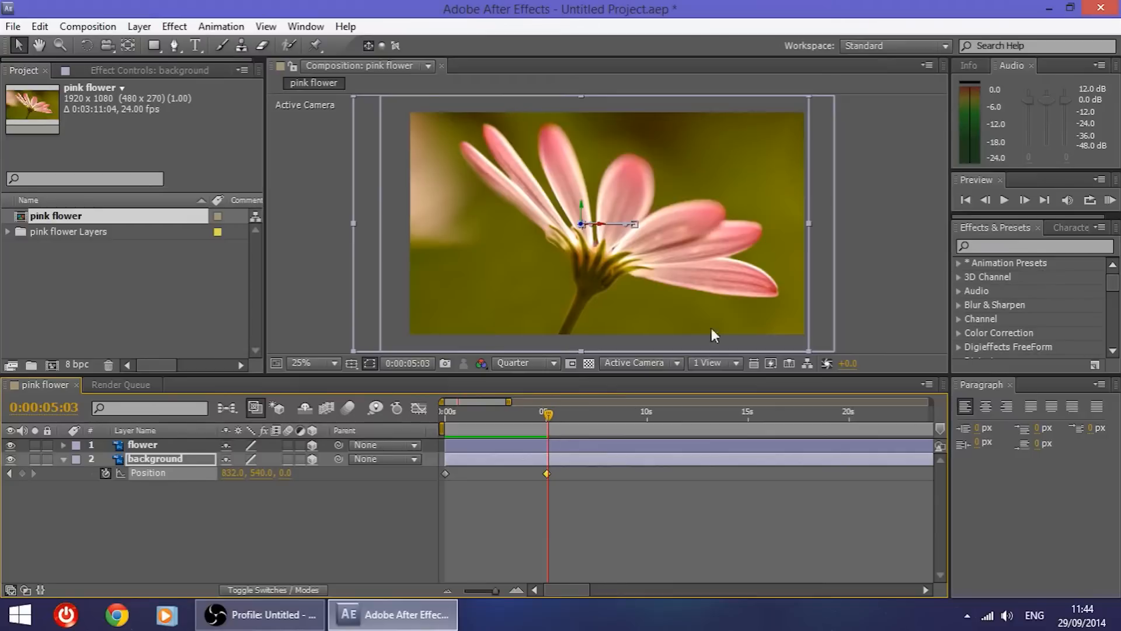
Return to the background's second Position keyframe at 0:00:05:01, try another adjustment in the composition view, and undo it
{"action": "scroll", "coordinate": [541, 478], "scroll_direction": "up", "scroll_amount": 2}
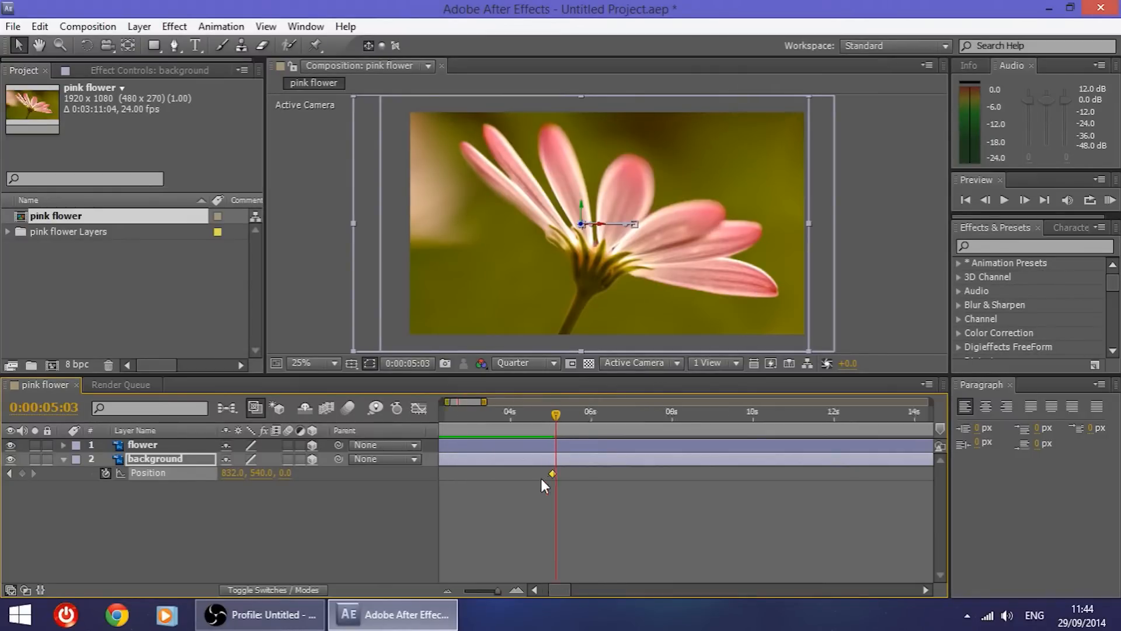
{"action": "left_click_drag", "start_coordinate": [573, 415], "coordinate": [566, 414]}
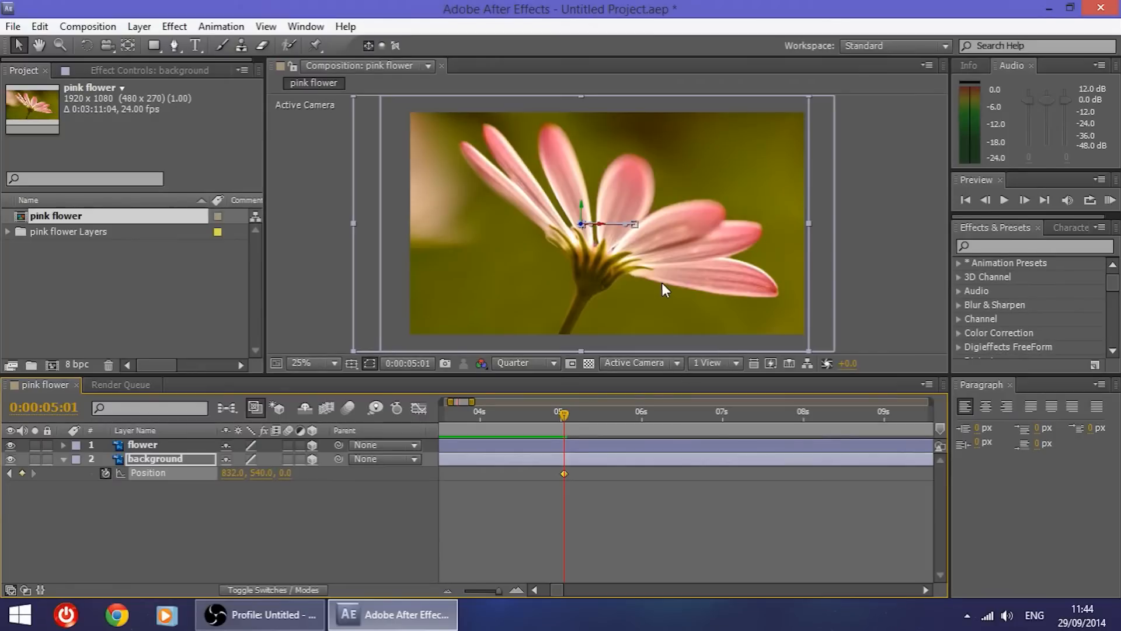
{"action": "scroll", "coordinate": [662, 284], "scroll_direction": "down", "scroll_amount": 1}
{"action": "mouse_move", "coordinate": [655, 336]}
{"action": "left_mouse_down"}
{"action": "mouse_move", "coordinate": [684, 347]}
{"action": "mouse_move", "coordinate": [666, 348]}
{"action": "mouse_move", "coordinate": [674, 344]}
{"action": "left_mouse_up"}
{"action": "scroll", "coordinate": [576, 474], "scroll_direction": "down", "scroll_amount": 1}
{"action": "key", "text": "ctrl+z"}
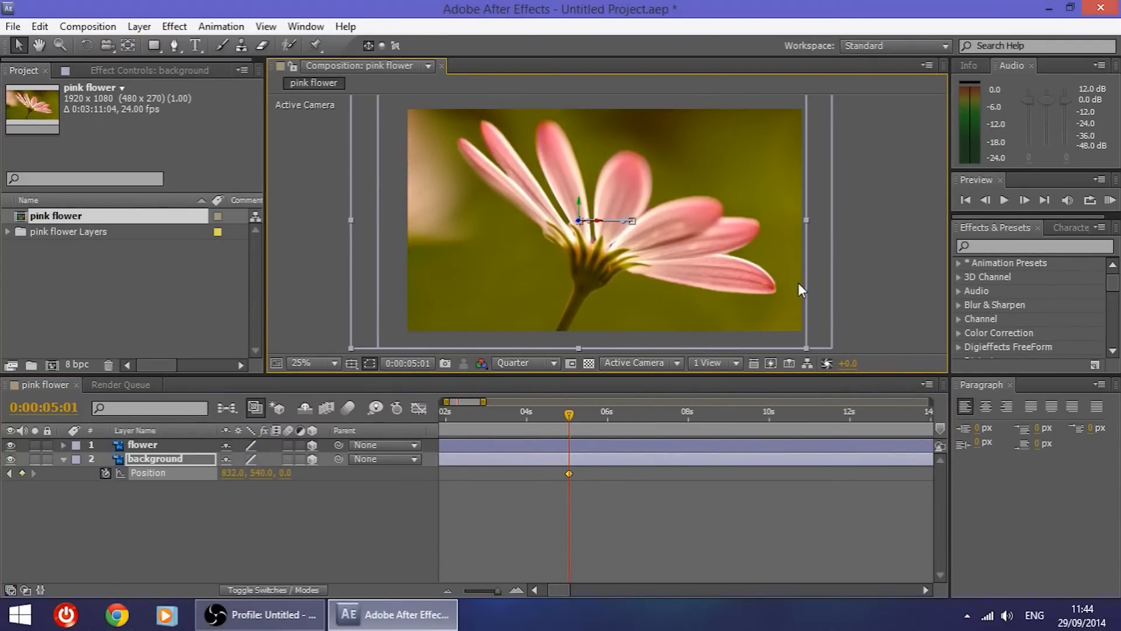
Slow the background's movement by moving its second Position keyframe to about 17 seconds, and preview it from the start
{"action": "scroll", "coordinate": [552, 476], "scroll_direction": "down", "scroll_amount": 3}
{"action": "left_click_drag", "start_coordinate": [506, 474], "coordinate": [653, 480]}
{"action": "left_click_drag", "start_coordinate": [508, 414], "coordinate": [445, 414]}
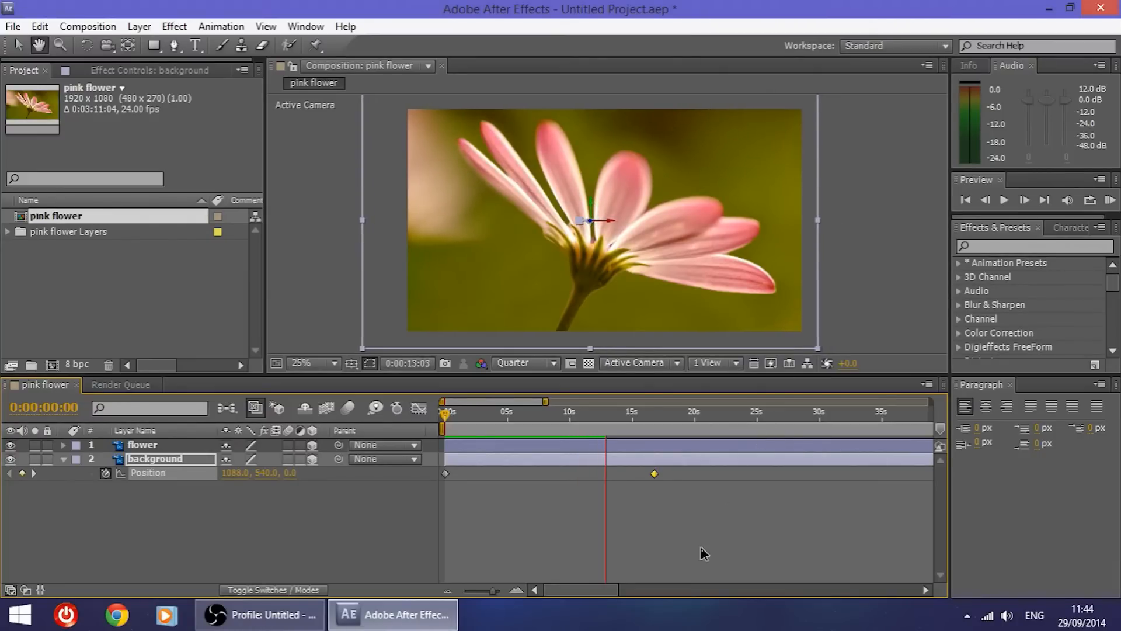
{"action": "key", "text": "space"}
{"action": "left_click_drag", "start_coordinate": [598, 412], "coordinate": [398, 401]}
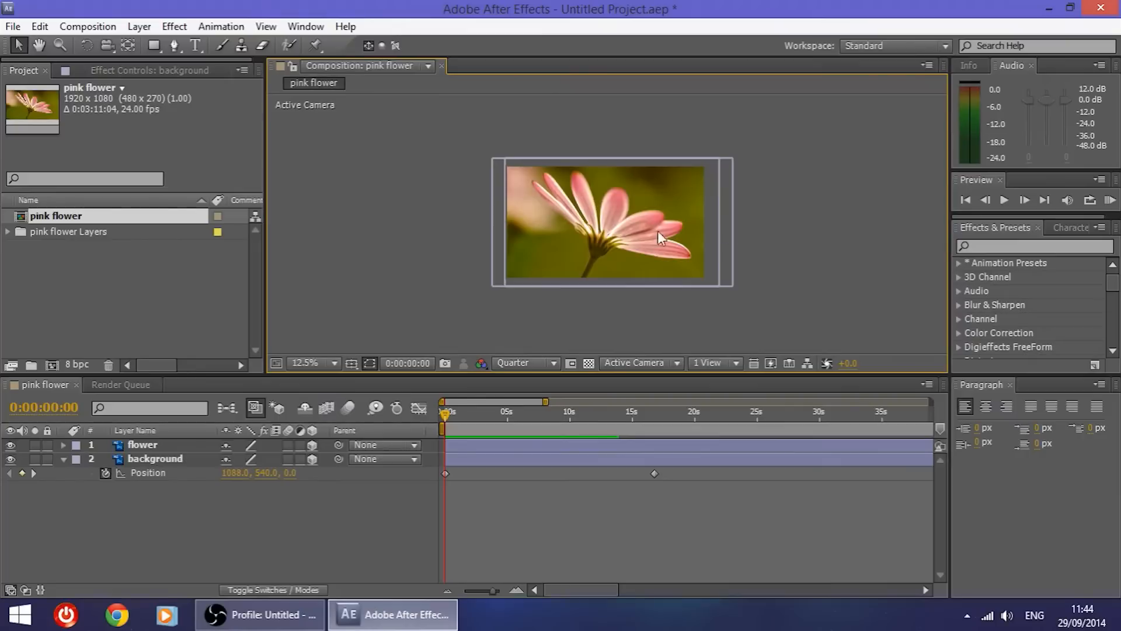
Collapse the background layer's properties, reveal the flower layer's Scale, and enable Scale keyframing at 0:00:00:00 with the value 100%
{"action": "left_click", "coordinate": [597, 274]}
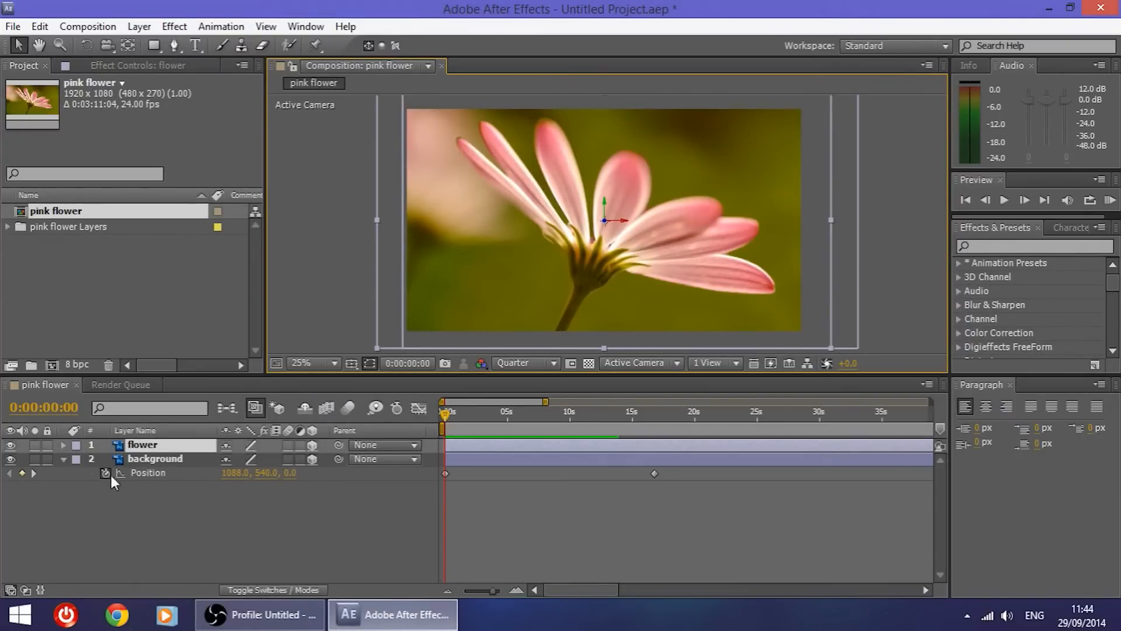
{"action": "left_click", "coordinate": [64, 459]}
{"action": "left_click", "coordinate": [169, 459]}
{"action": "left_click", "coordinate": [167, 446]}
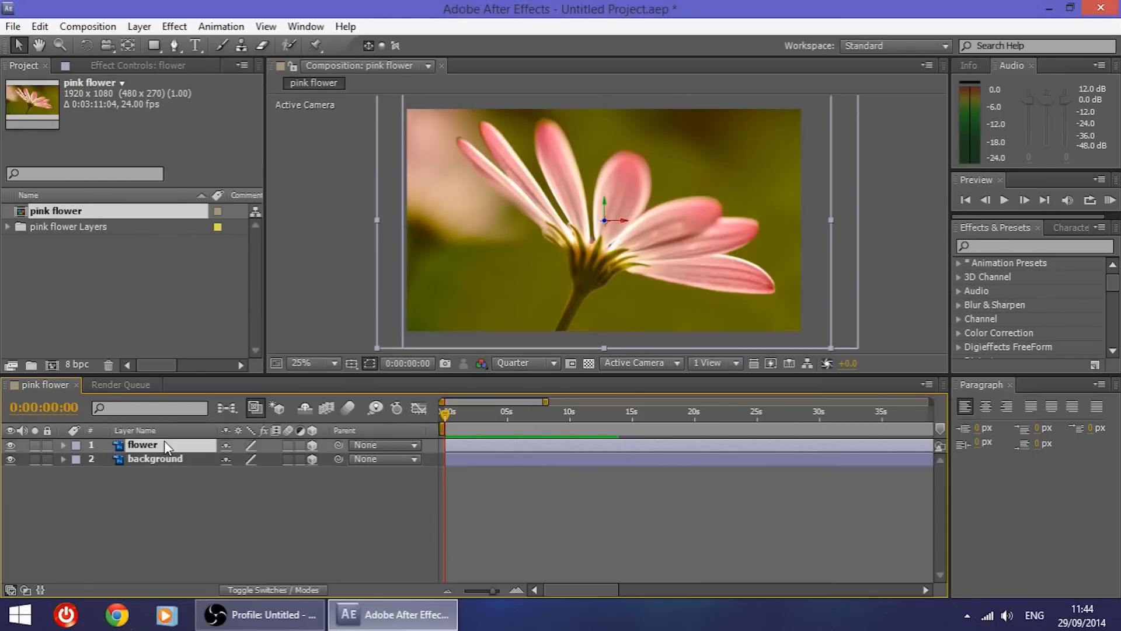
{"action": "key", "text": "s"}
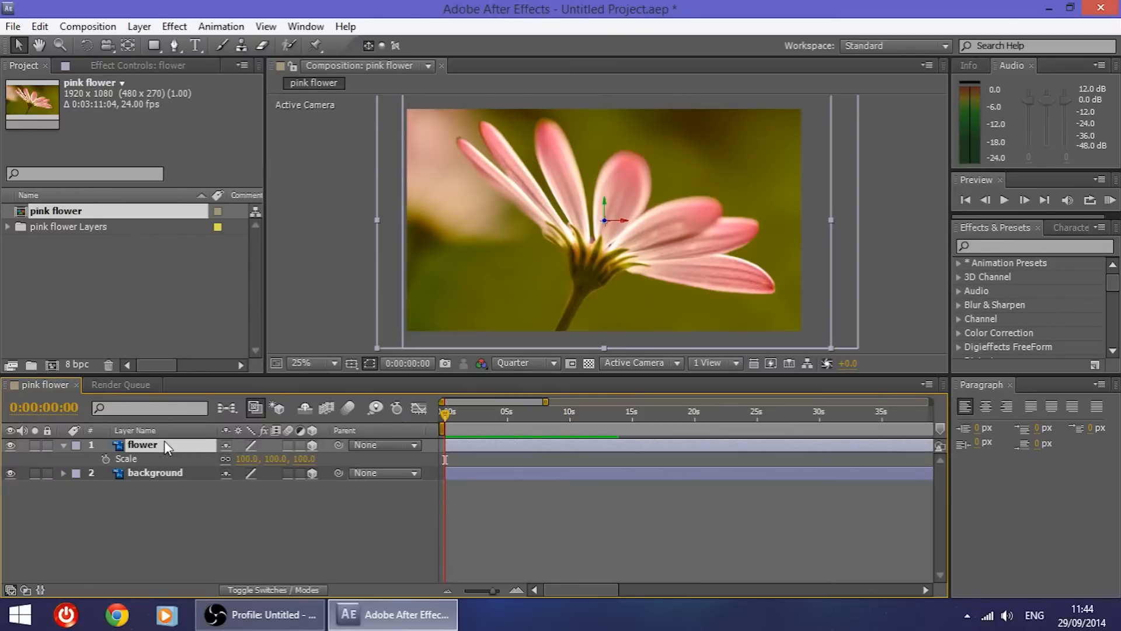
{"action": "left_click", "coordinate": [105, 461]}
{"action": "scroll", "coordinate": [560, 230], "scroll_direction": "down", "scroll_amount": 1}
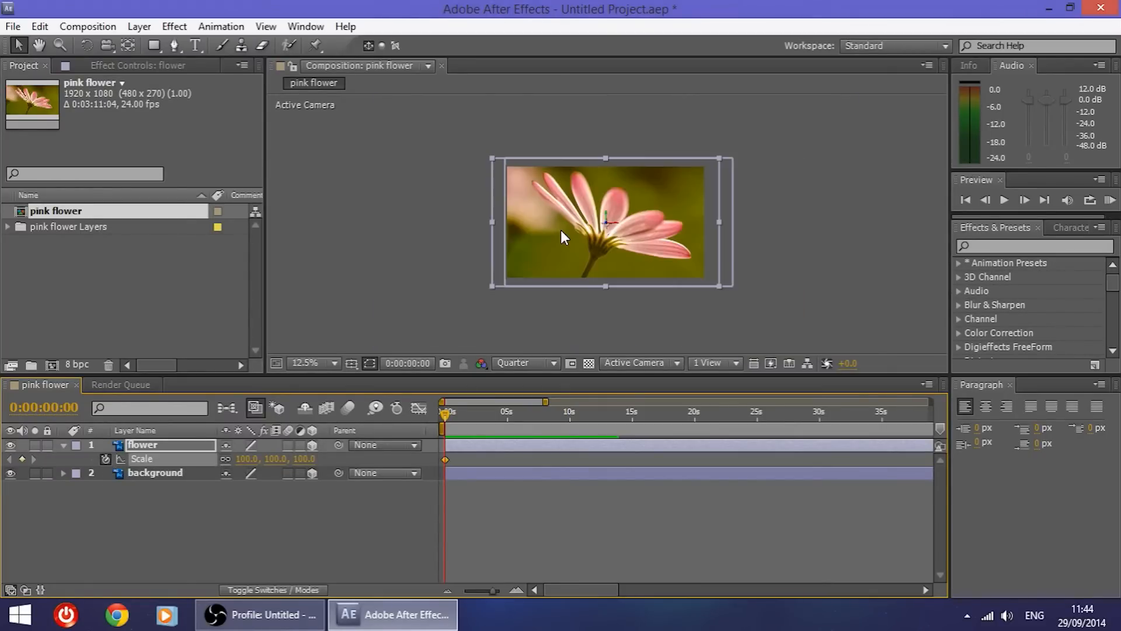
{"action": "scroll", "coordinate": [561, 230], "scroll_direction": "up", "scroll_amount": 1}
{"action": "scroll", "coordinate": [613, 234], "scroll_direction": "down", "scroll_amount": 1}
{"action": "left_click_drag", "start_coordinate": [713, 144], "coordinate": [656, 344]}
{"action": "left_click_drag", "start_coordinate": [694, 212], "coordinate": [688, 282]}
{"action": "scroll", "coordinate": [682, 230], "scroll_direction": "up", "scroll_amount": 1}
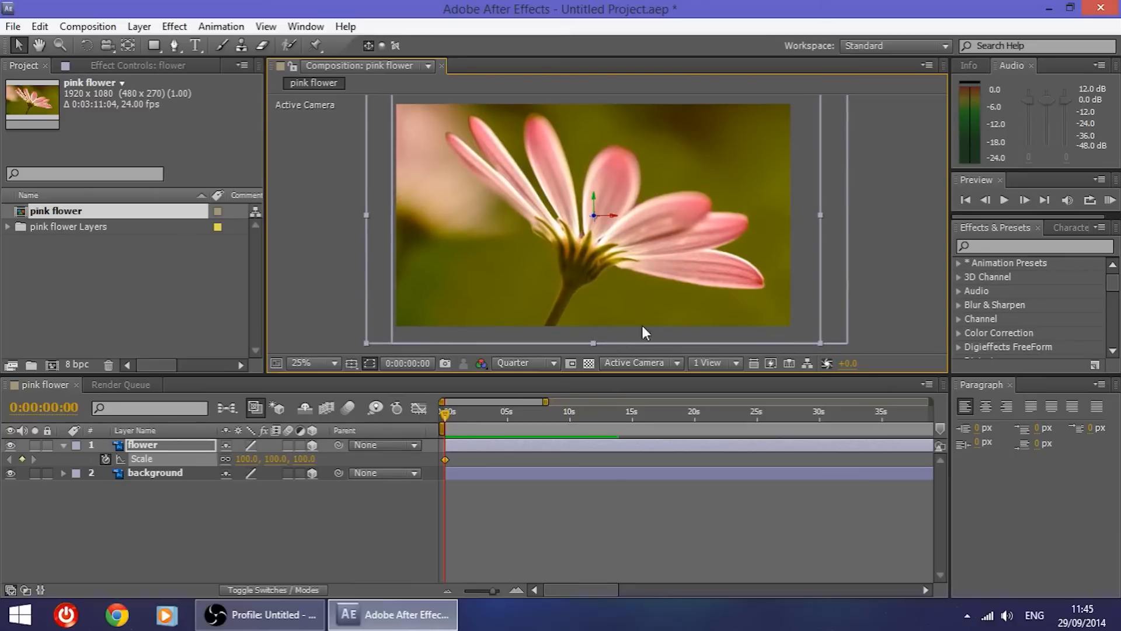
{"action": "scroll", "coordinate": [569, 257], "scroll_direction": "down", "scroll_amount": 1}
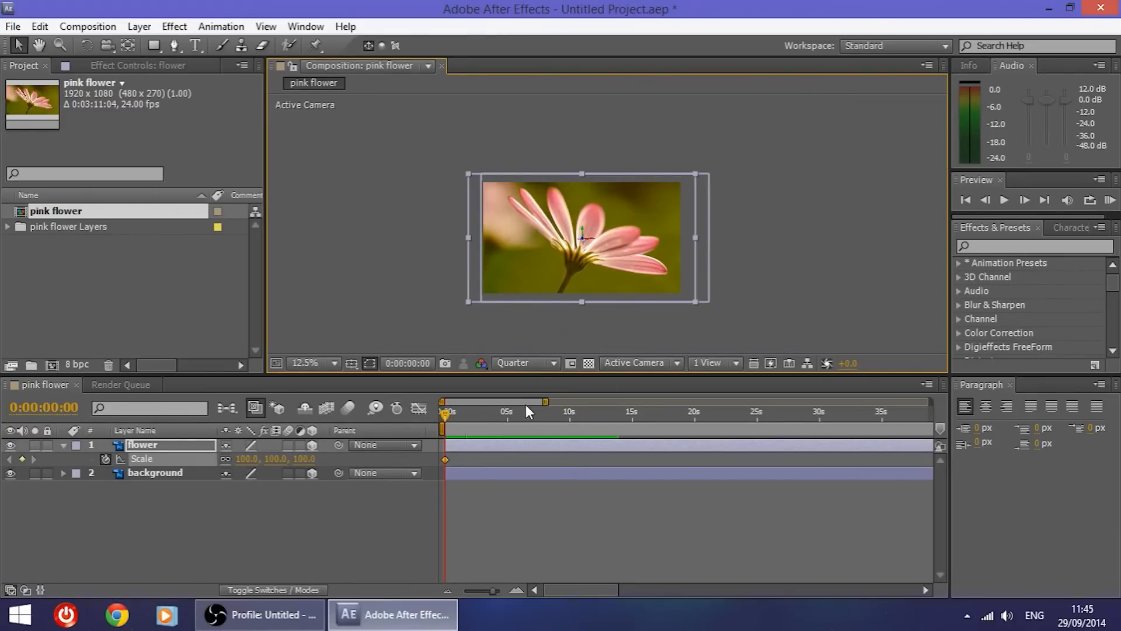
Reveal the background layer's Position keyframes and move the current time to the second one, at 0:00:16:17
{"action": "left_click_drag", "start_coordinate": [447, 412], "coordinate": [728, 416]}
{"action": "key", "text": "minus"}
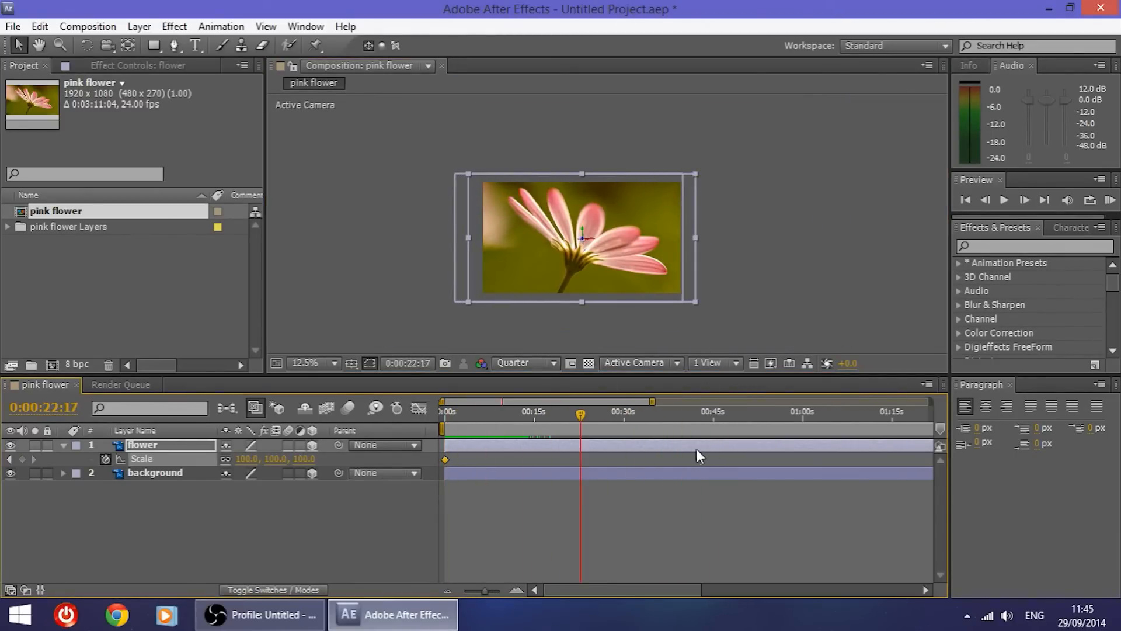
{"action": "left_click", "coordinate": [571, 476]}
{"action": "key", "text": "p"}
{"action": "key", "text": "equal"}
{"action": "key", "text": "equal"}
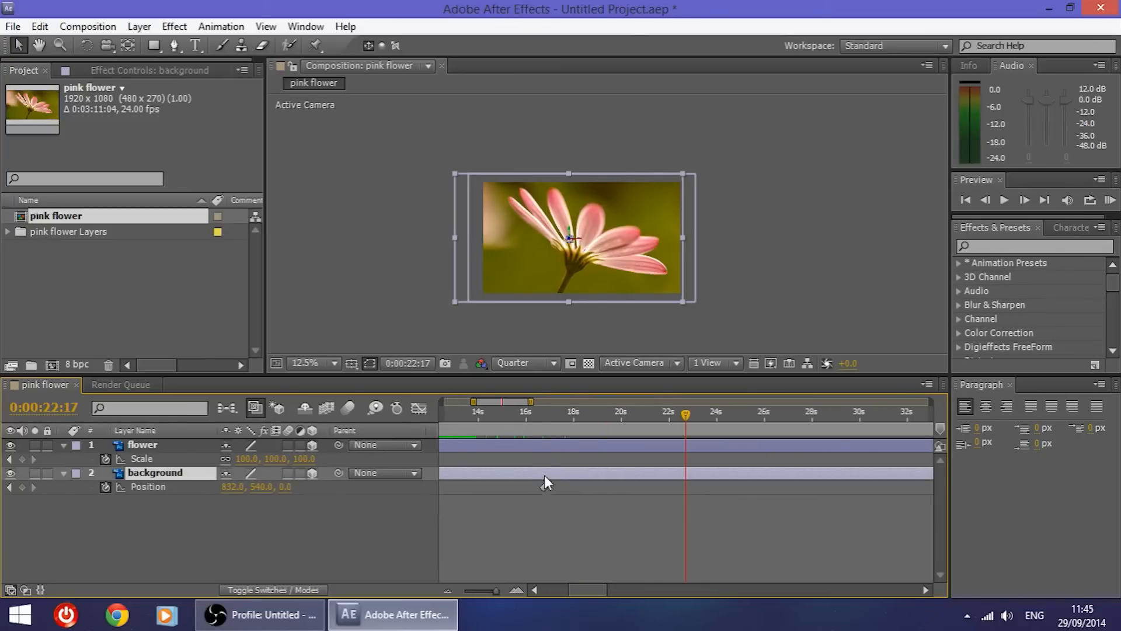
{"action": "left_click_drag", "start_coordinate": [682, 409], "coordinate": [539, 416]}
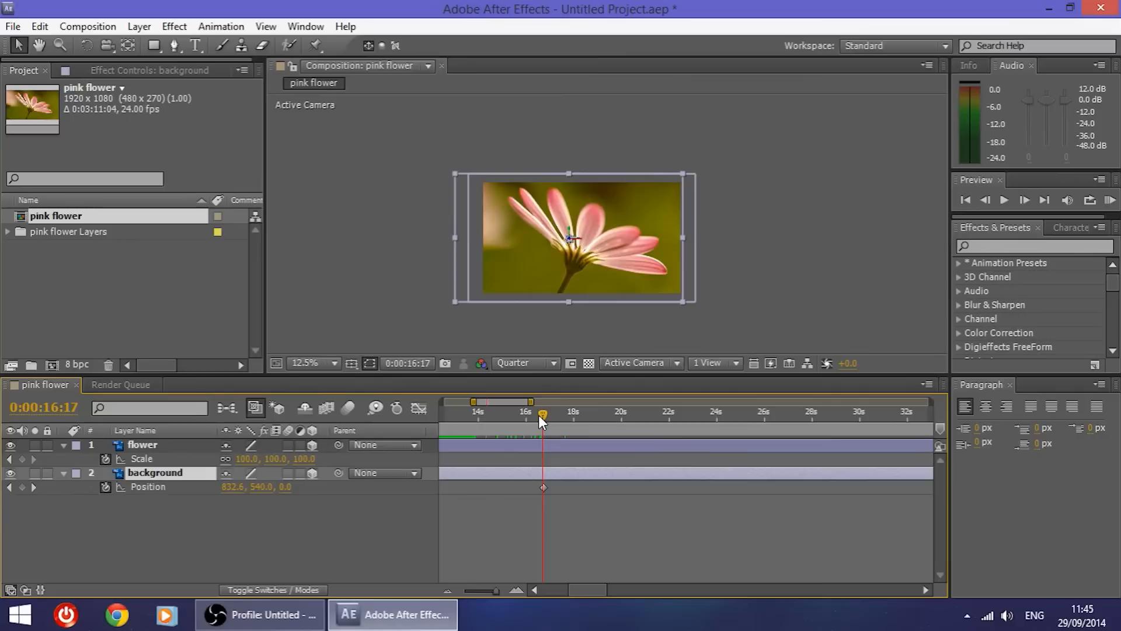
Keyframe the flower layer's Scale at 0:00:16:17 by shrinking it proportionally to 89.2%, and preview the animation from the start
{"action": "left_click", "coordinate": [675, 301]}
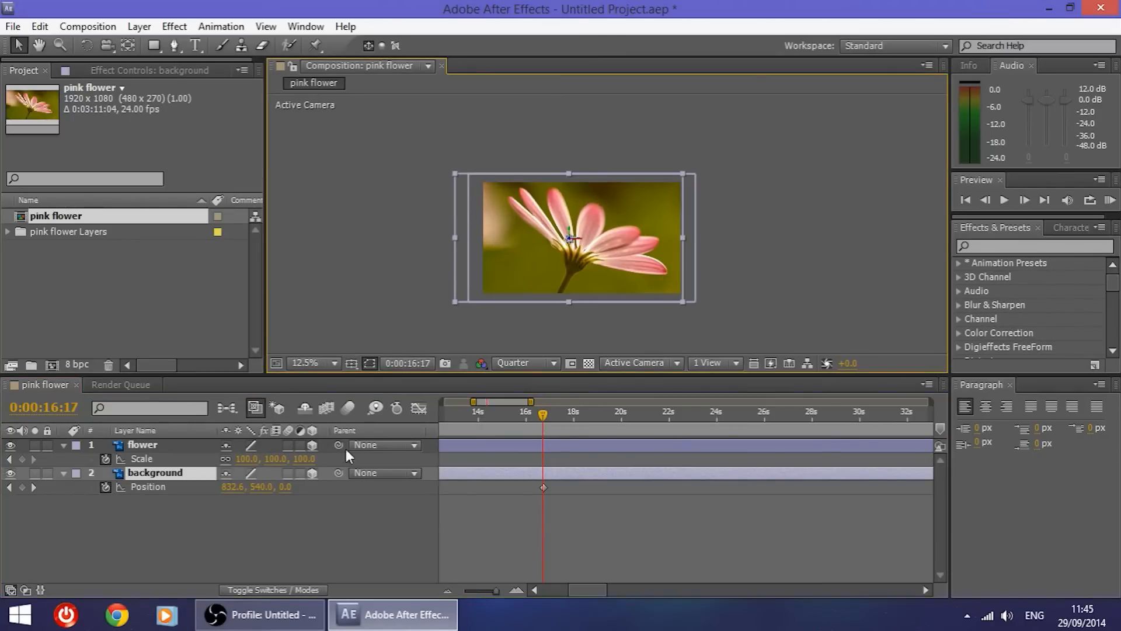
{"action": "left_click", "coordinate": [184, 446]}
{"action": "left_click_drag", "start_coordinate": [695, 302], "coordinate": [684, 302]}
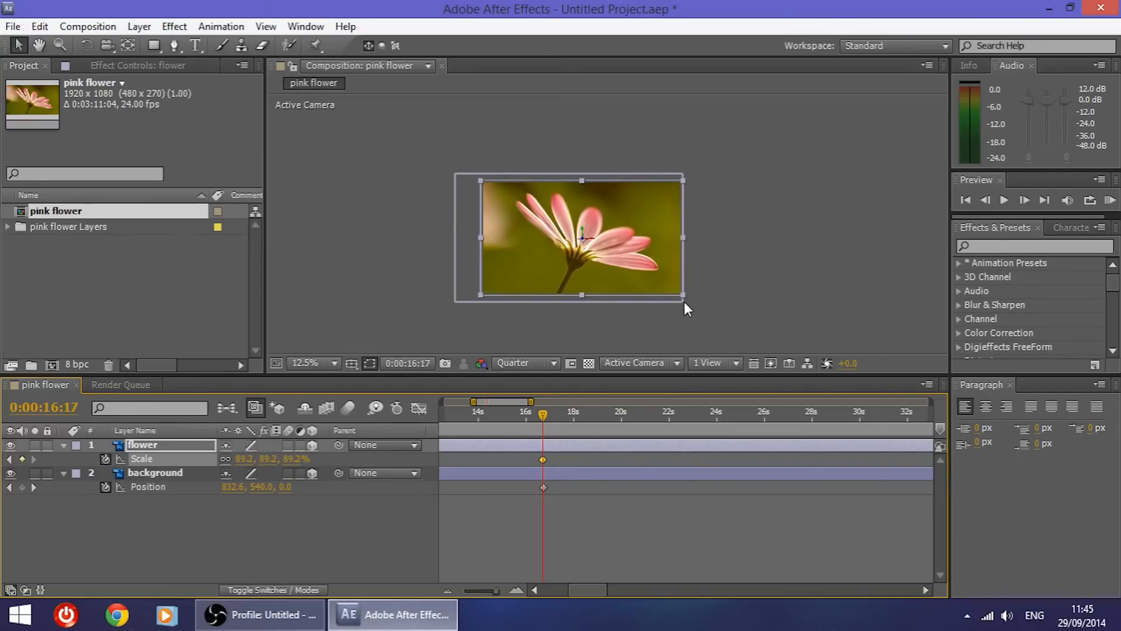
{"action": "scroll", "coordinate": [511, 486], "scroll_direction": "down", "scroll_amount": 2}
{"action": "left_click_drag", "start_coordinate": [613, 593], "coordinate": [551, 595]}
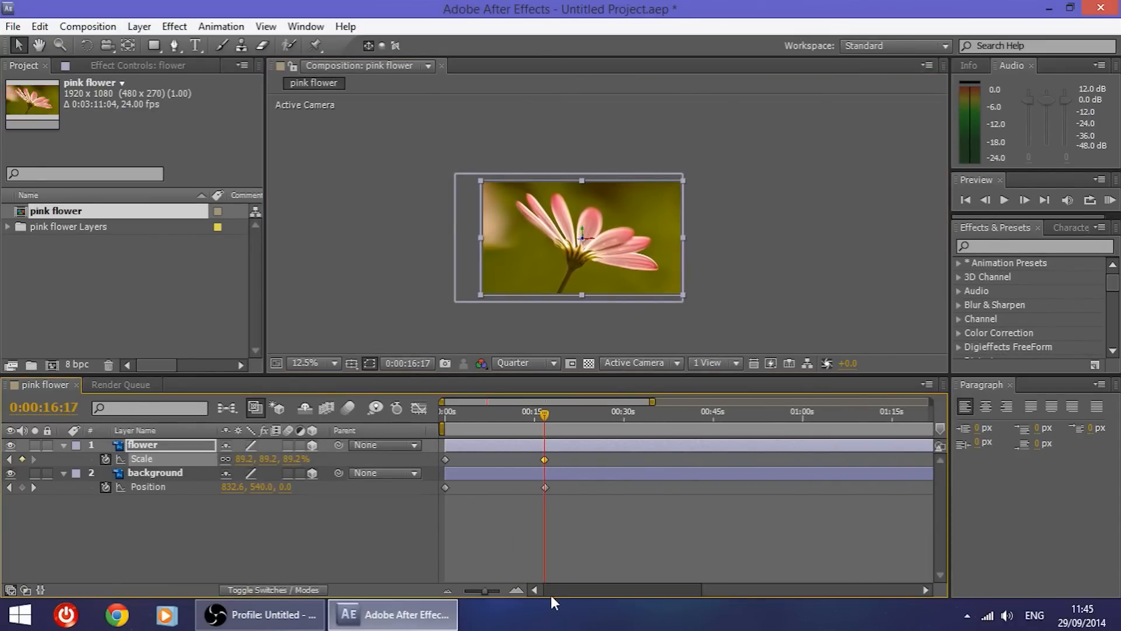
{"action": "left_click_drag", "start_coordinate": [545, 415], "coordinate": [431, 422]}
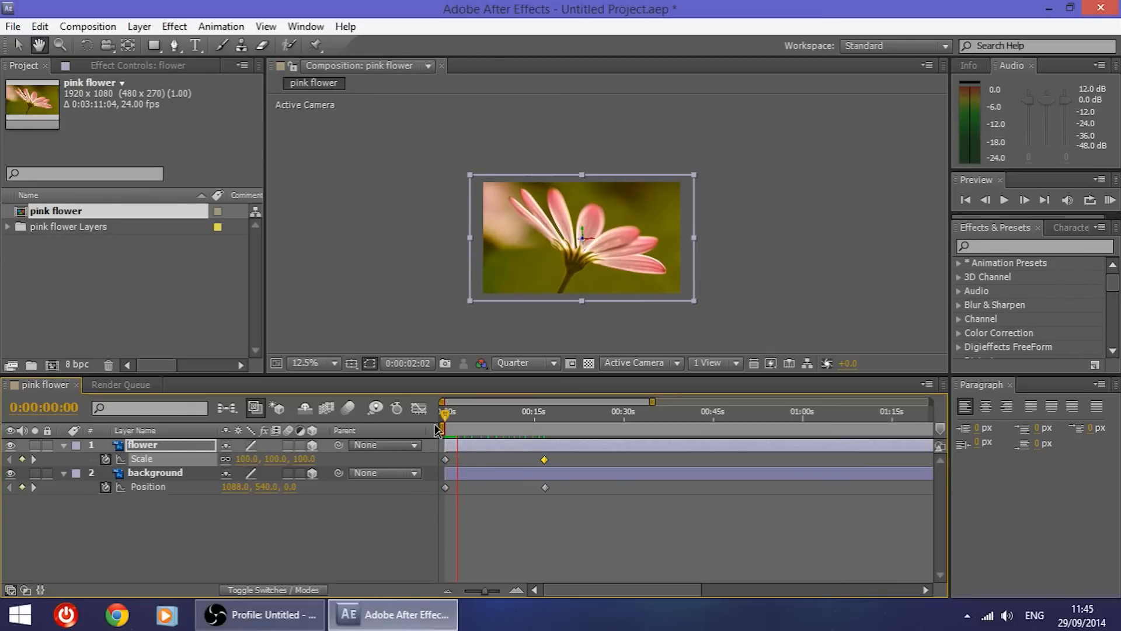
{"action": "key", "text": "space"}
Speed up the flower's shrinking by moving its second Scale keyframe to about 8 seconds, with no layer left selected
{"action": "scroll", "coordinate": [468, 480], "scroll_direction": "up", "scroll_amount": 1}
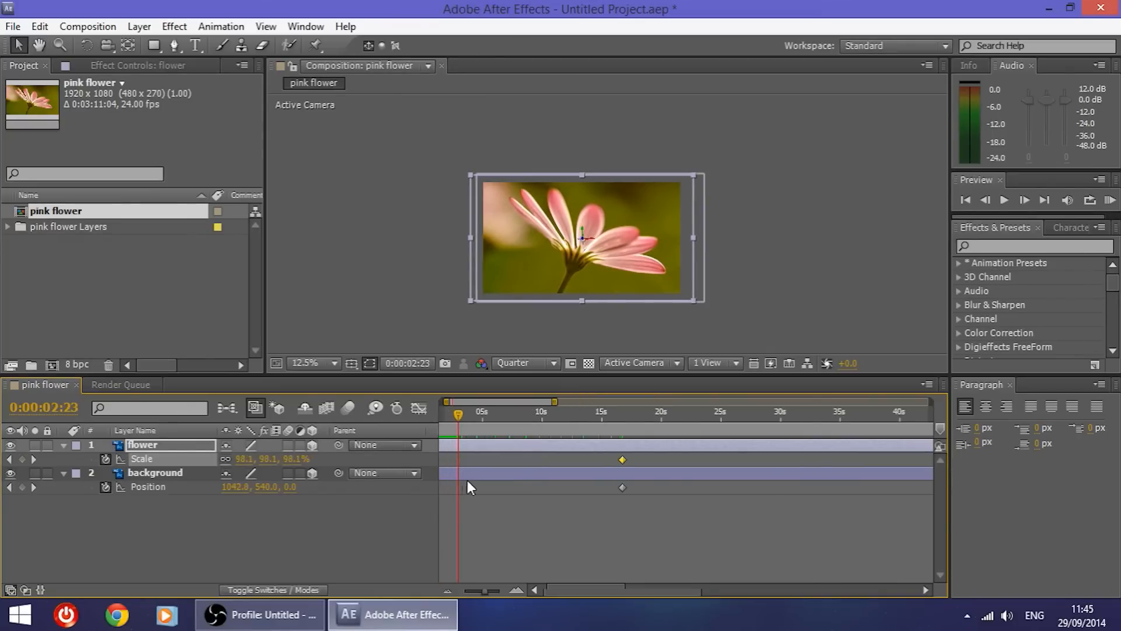
{"action": "left_click", "coordinate": [632, 473]}
{"action": "left_click_drag", "start_coordinate": [623, 462], "coordinate": [521, 461]}
{"action": "left_click", "coordinate": [526, 517]}
{"action": "scroll", "coordinate": [474, 517], "scroll_direction": "down", "scroll_amount": 2}
{"action": "scroll", "coordinate": [439, 513], "scroll_direction": "up", "scroll_amount": 1}
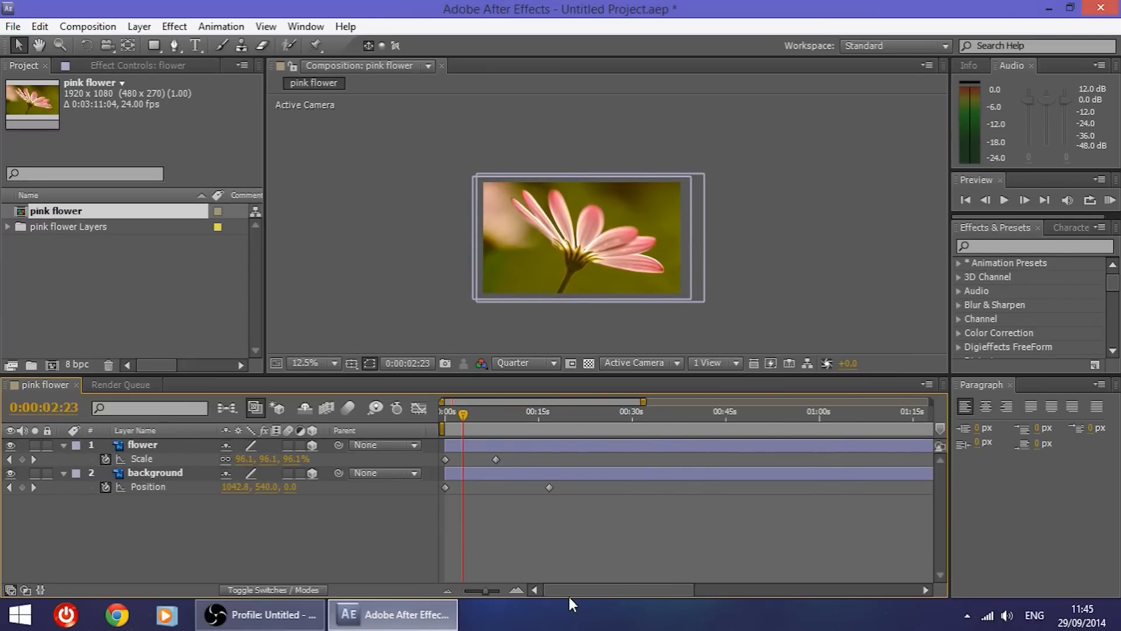
Preview the combined flower and background animation from the start, with the composition view enlarged to 25%
{"action": "scroll", "coordinate": [455, 525], "scroll_direction": "up", "scroll_amount": 1}
{"action": "left_click_drag", "start_coordinate": [484, 414], "coordinate": [423, 411]}
{"action": "key", "text": "space"}
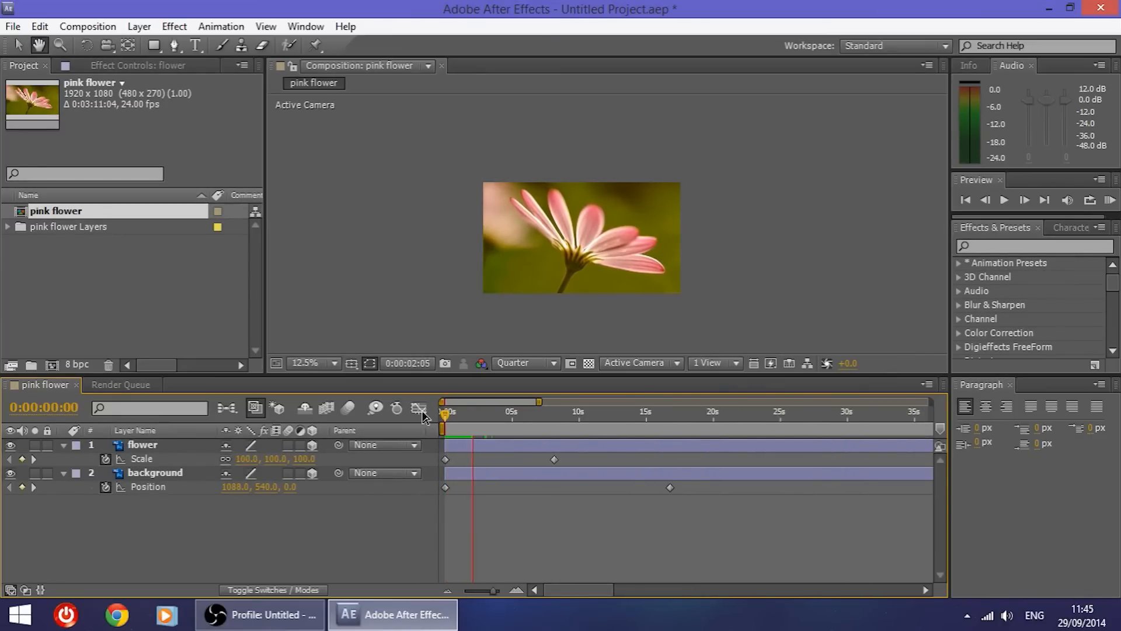
{"action": "scroll", "coordinate": [608, 228], "scroll_direction": "up", "scroll_amount": 2}
{"action": "left_click_drag", "start_coordinate": [627, 257], "coordinate": [654, 225]}
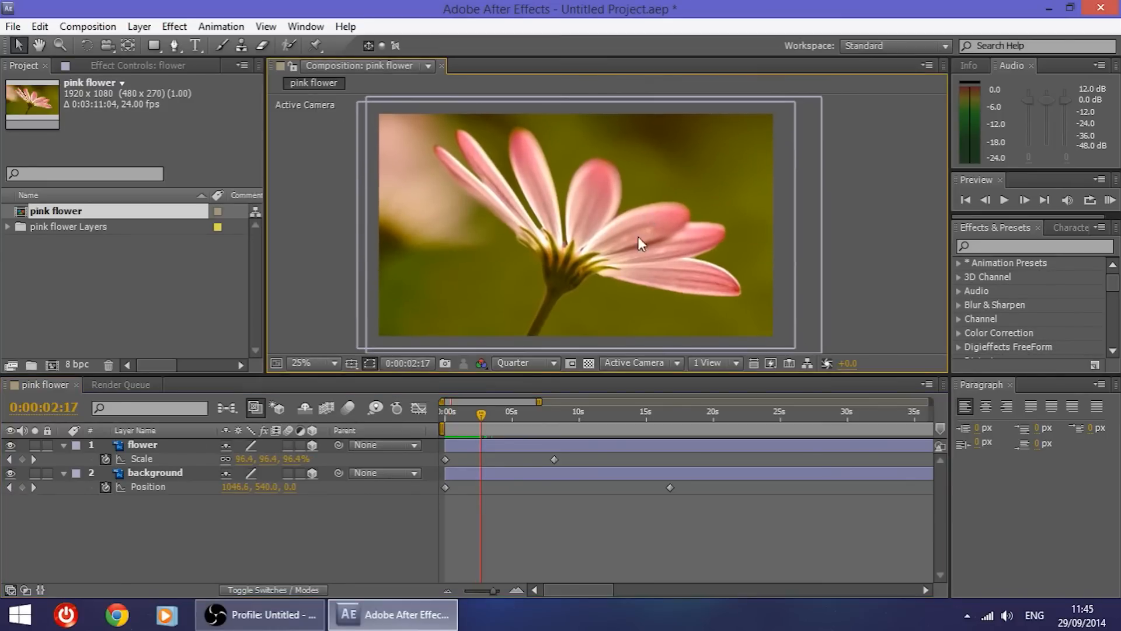
{"action": "left_click_drag", "start_coordinate": [485, 416], "coordinate": [423, 416]}
{"action": "key", "text": "space"}
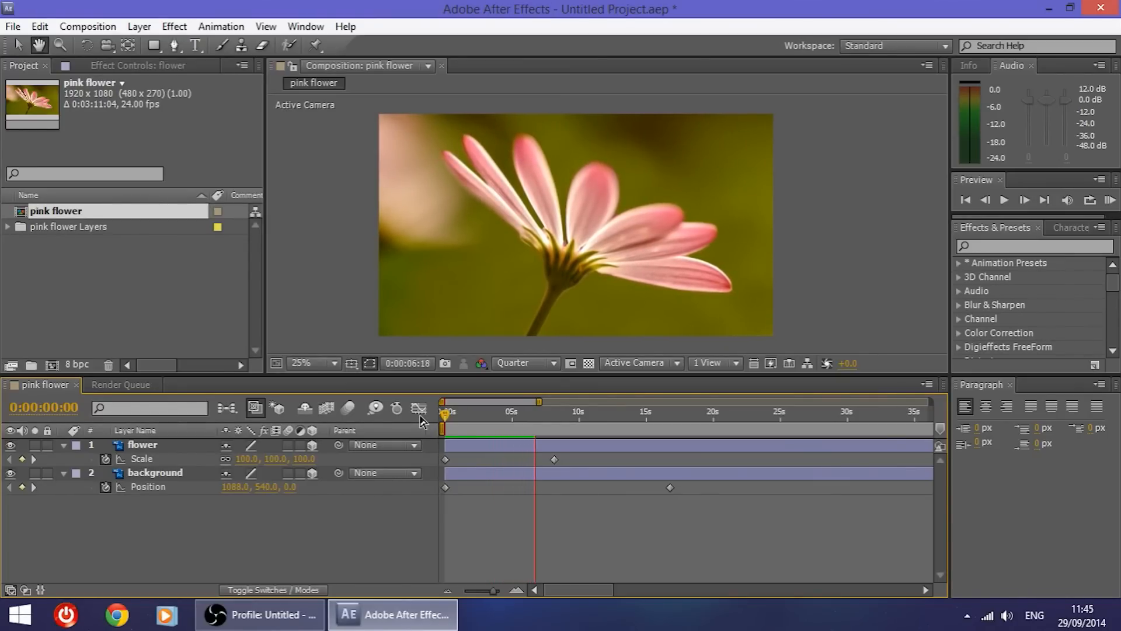
{"action": "key", "text": "space"}
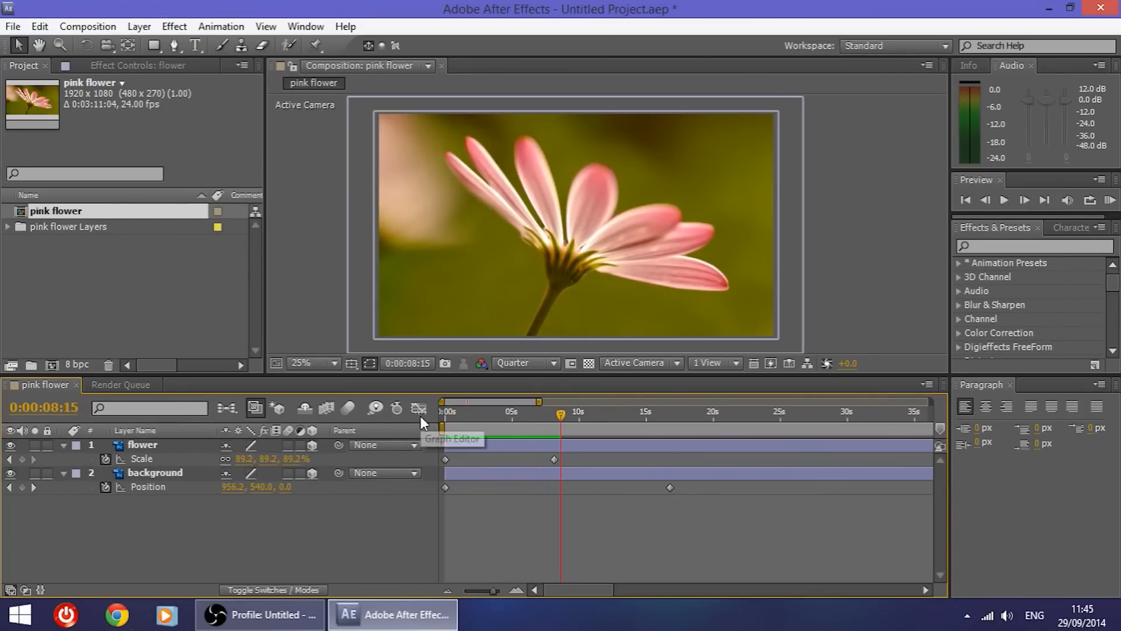
Move the background's second Position keyframe to about 12.5 seconds, and replay the animation from the start to check the parallax
{"action": "left_click_drag", "start_coordinate": [671, 487], "coordinate": [612, 488]}
{"action": "left_click", "coordinate": [525, 433]}
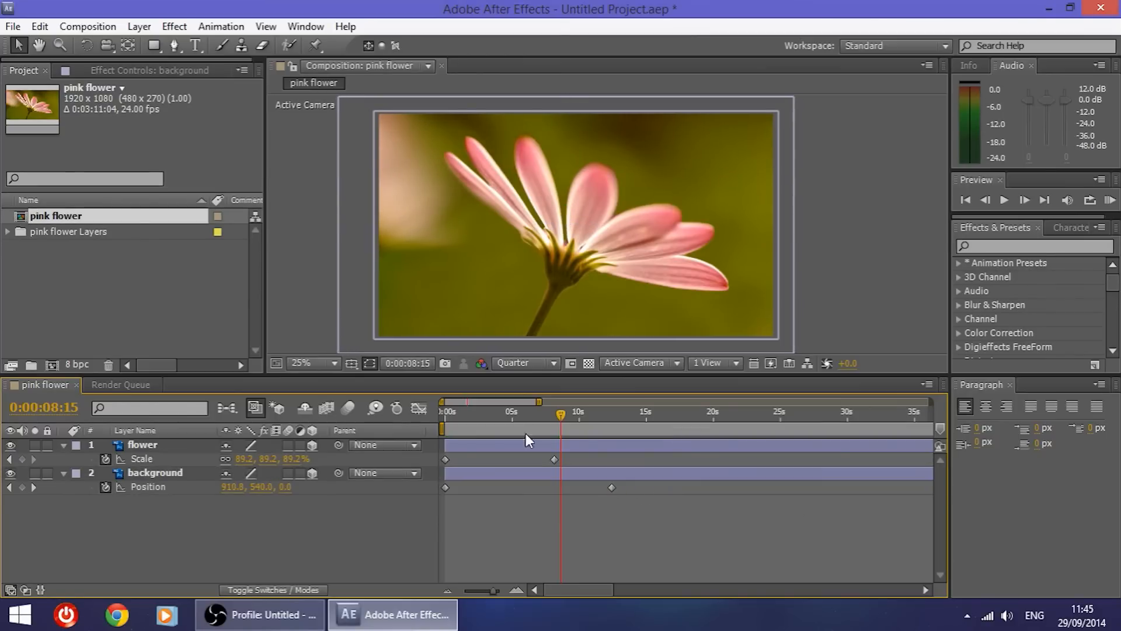
{"action": "left_click_drag", "start_coordinate": [558, 411], "coordinate": [375, 412]}
{"action": "key", "text": "space"}
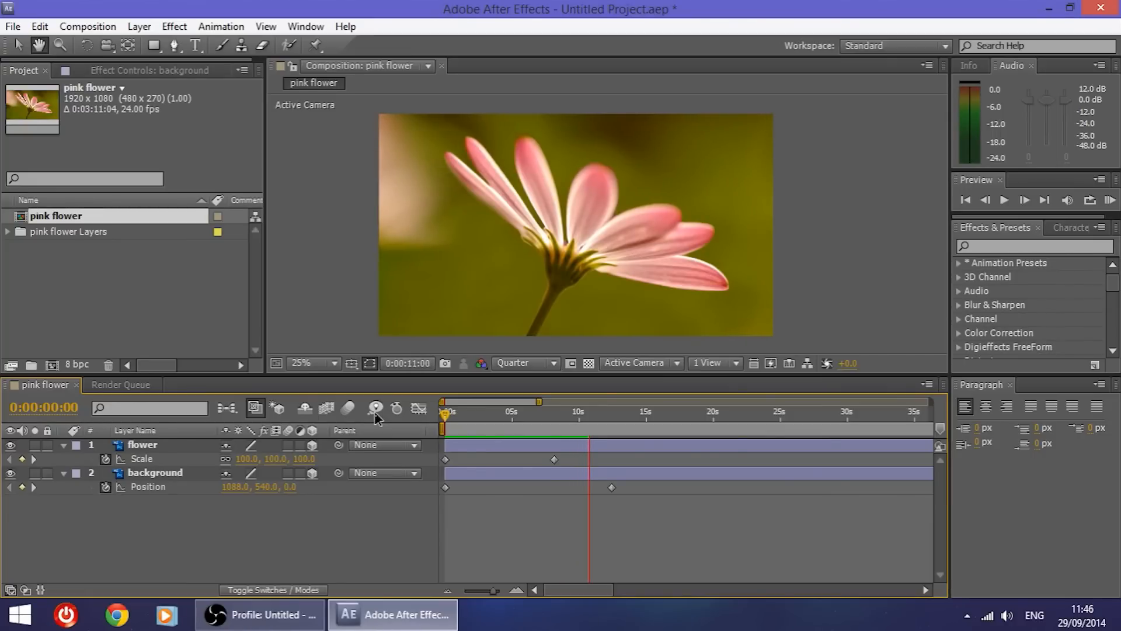
{"action": "key", "text": "space"}
{"action": "left_click_drag", "start_coordinate": [535, 413], "coordinate": [374, 412]}
{"action": "key", "text": "space"}
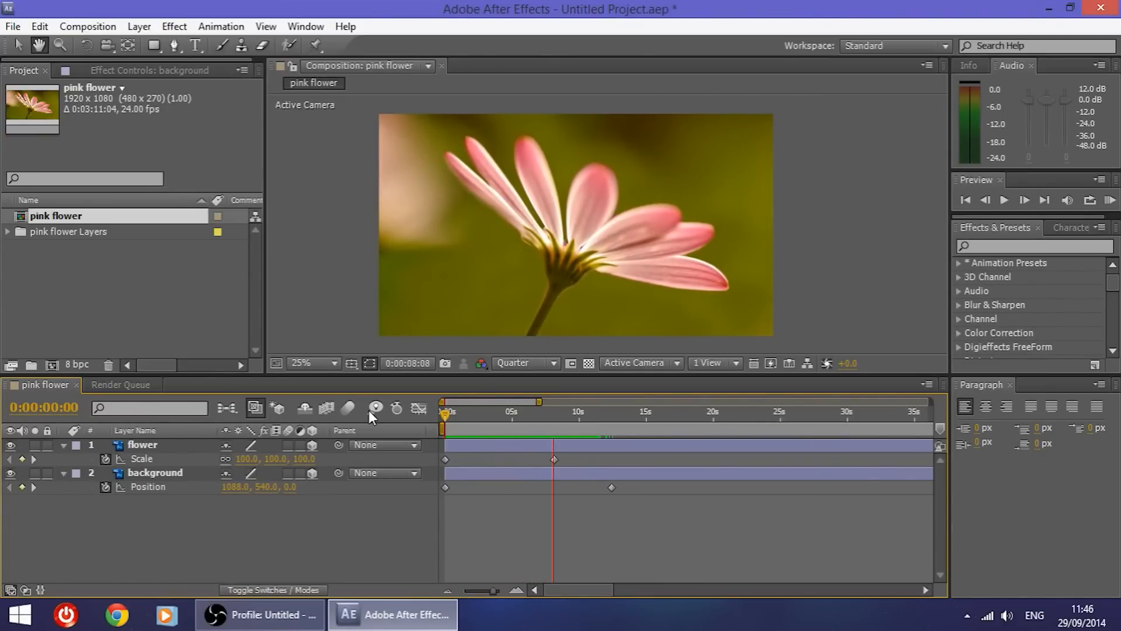
{"action": "key", "text": "space"}
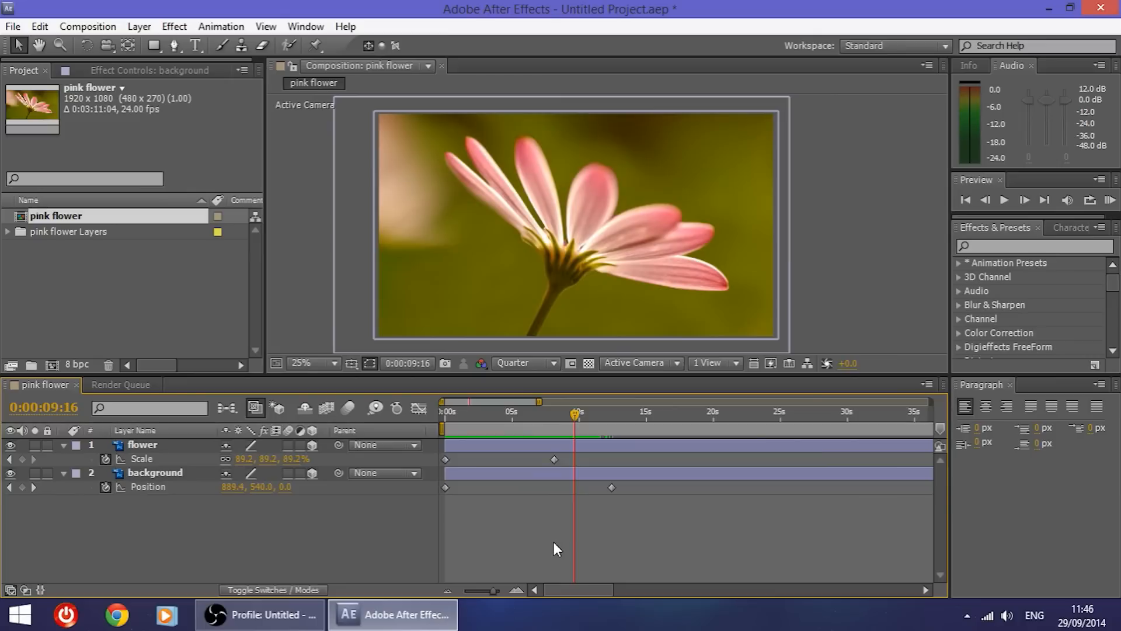